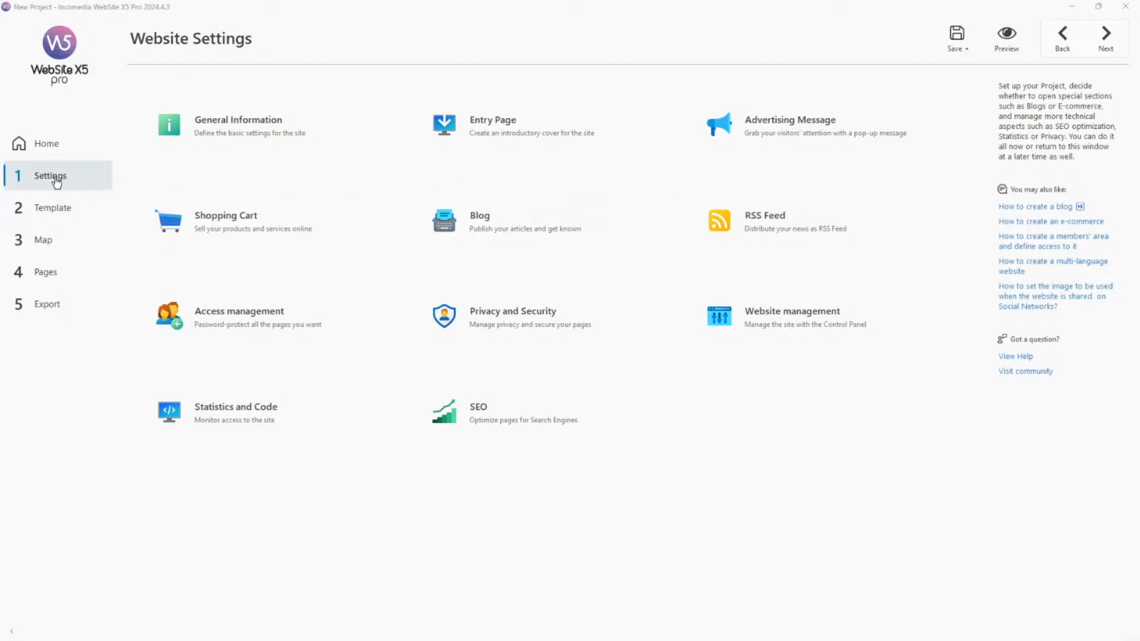
Try a slower reading speed in the blog's options and return it to just above medium.
{"action": "left_click", "coordinate": [525, 222]}
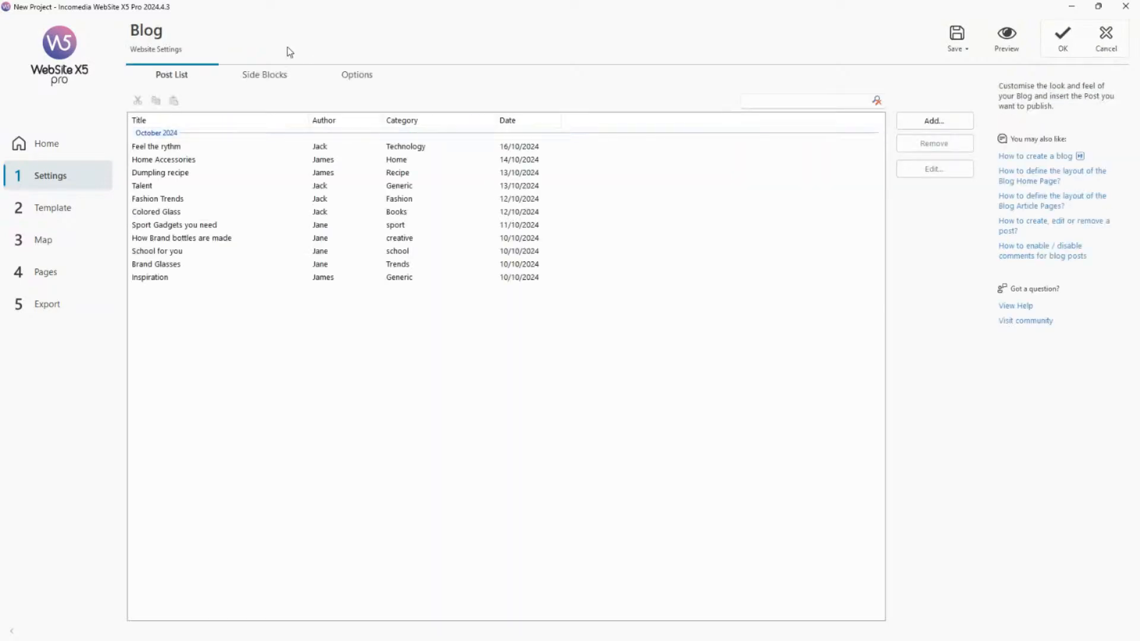
{"action": "left_click", "coordinate": [366, 82]}
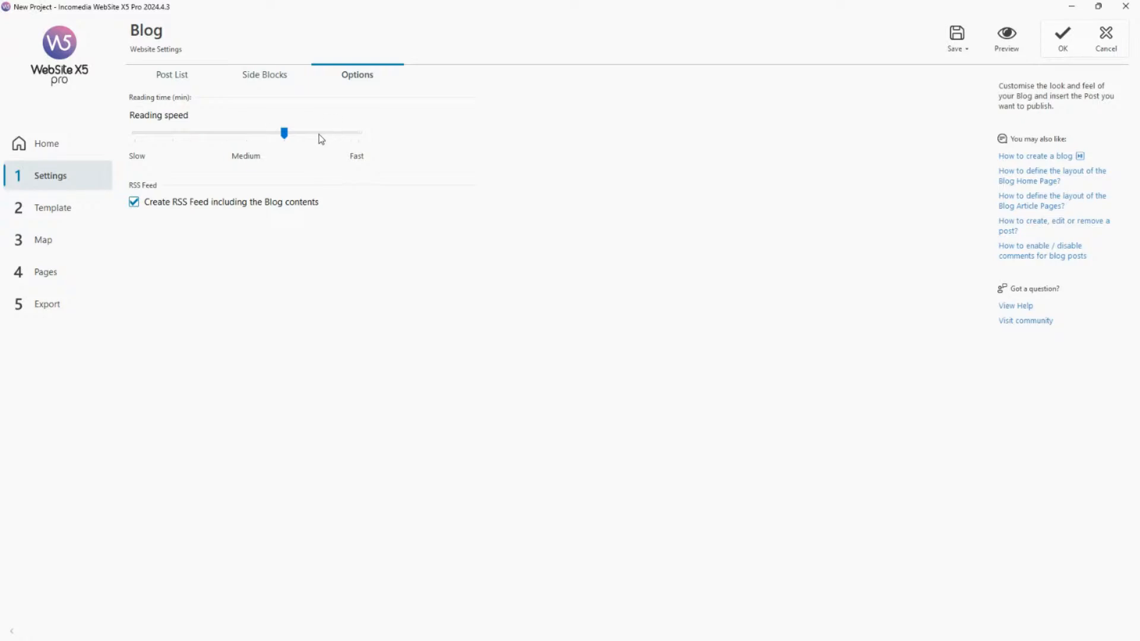
{"action": "left_click_drag", "start_coordinate": [284, 134], "coordinate": [255, 141]}
{"action": "left_click", "coordinate": [277, 135]}
Preview the Blog: Main page special page and its Home Accessories post to check the displayed reading times.
{"action": "left_click", "coordinate": [62, 243]}
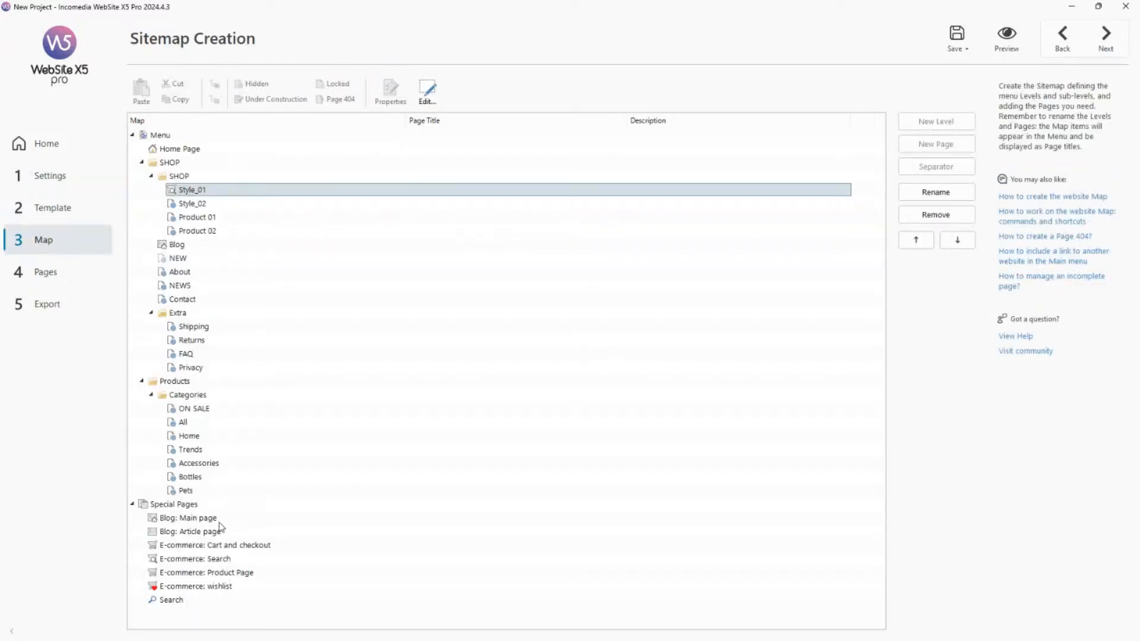
{"action": "left_click", "coordinate": [218, 521]}
{"action": "left_click", "coordinate": [1007, 39]}
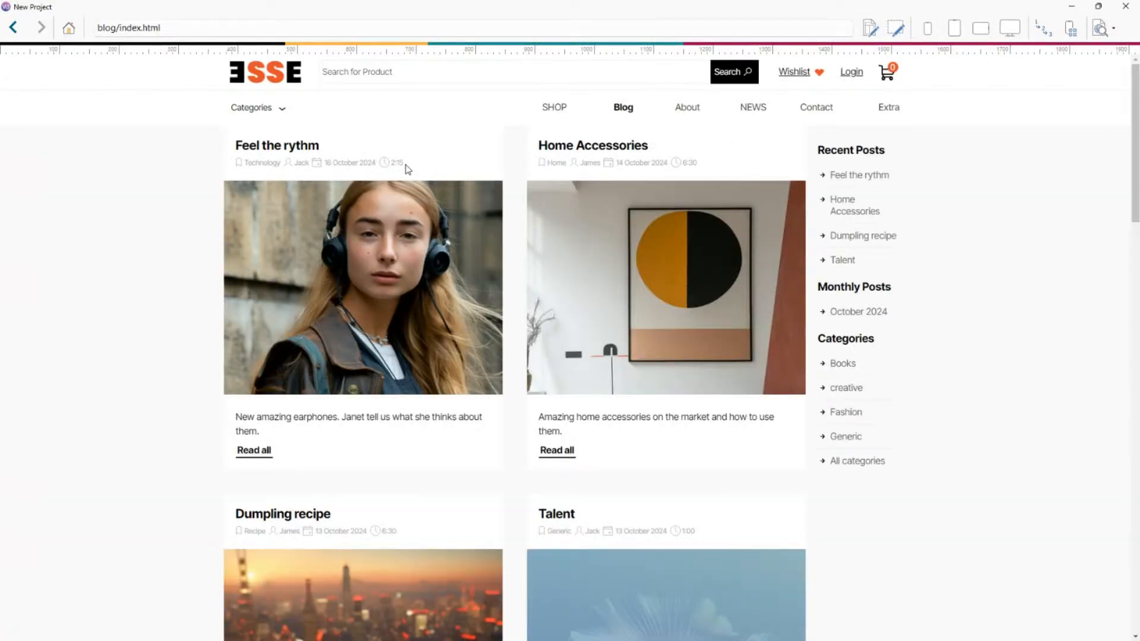
{"action": "left_click_drag", "start_coordinate": [406, 166], "coordinate": [390, 163]}
{"action": "left_click", "coordinate": [421, 173]}
{"action": "scroll", "coordinate": [694, 168], "scroll_direction": "down", "scroll_amount": 3}
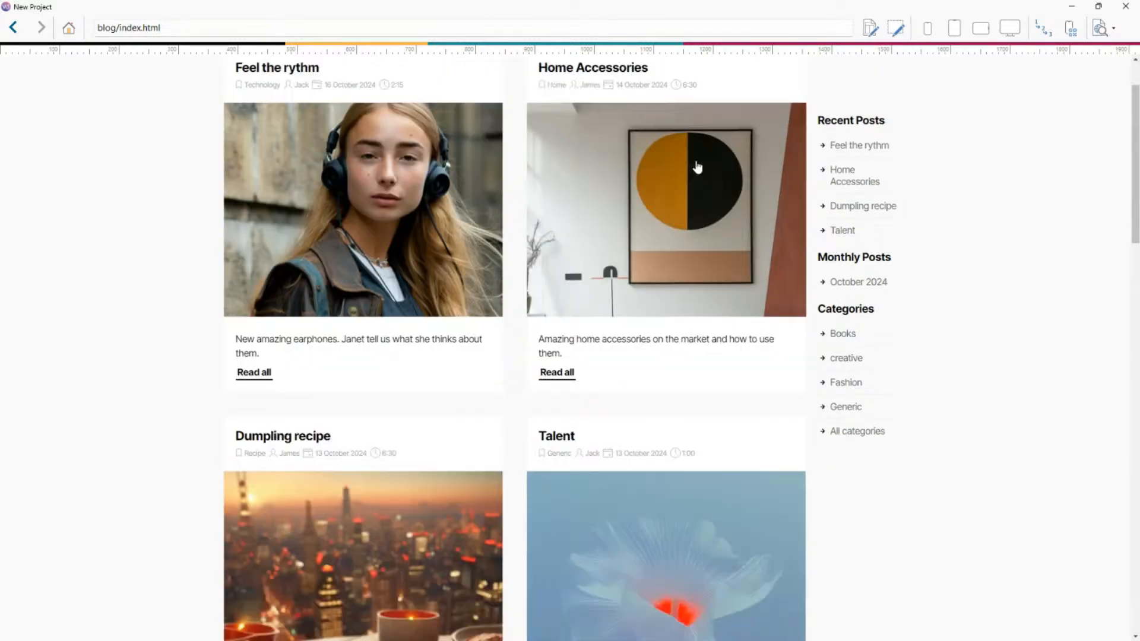
{"action": "scroll", "coordinate": [692, 226], "scroll_direction": "up", "scroll_amount": 3}
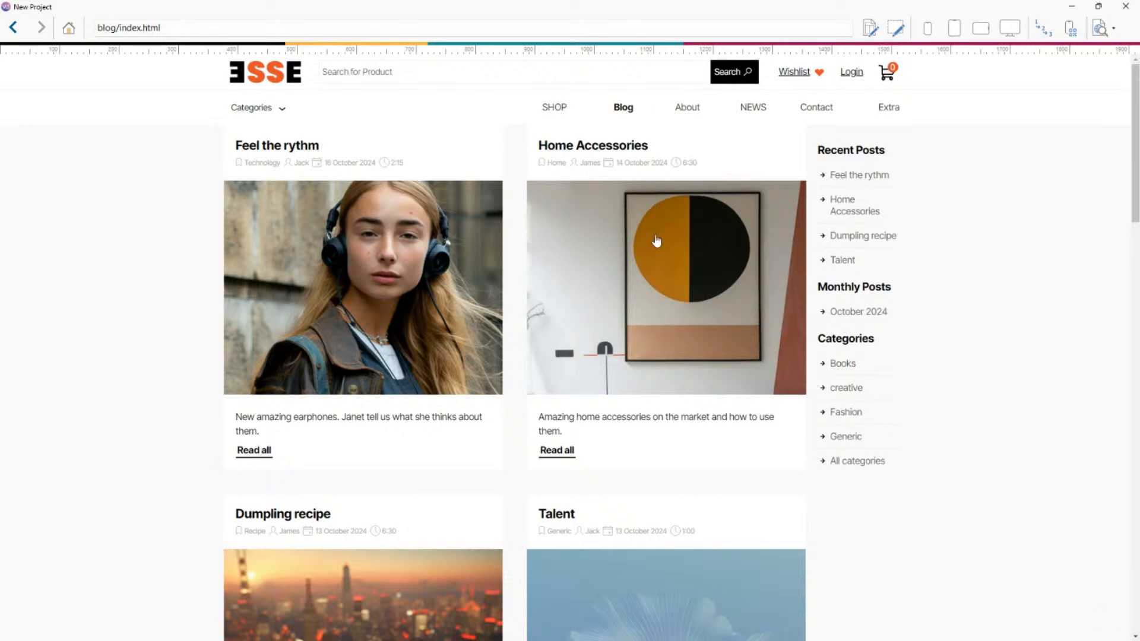
{"action": "left_click", "coordinate": [657, 234]}
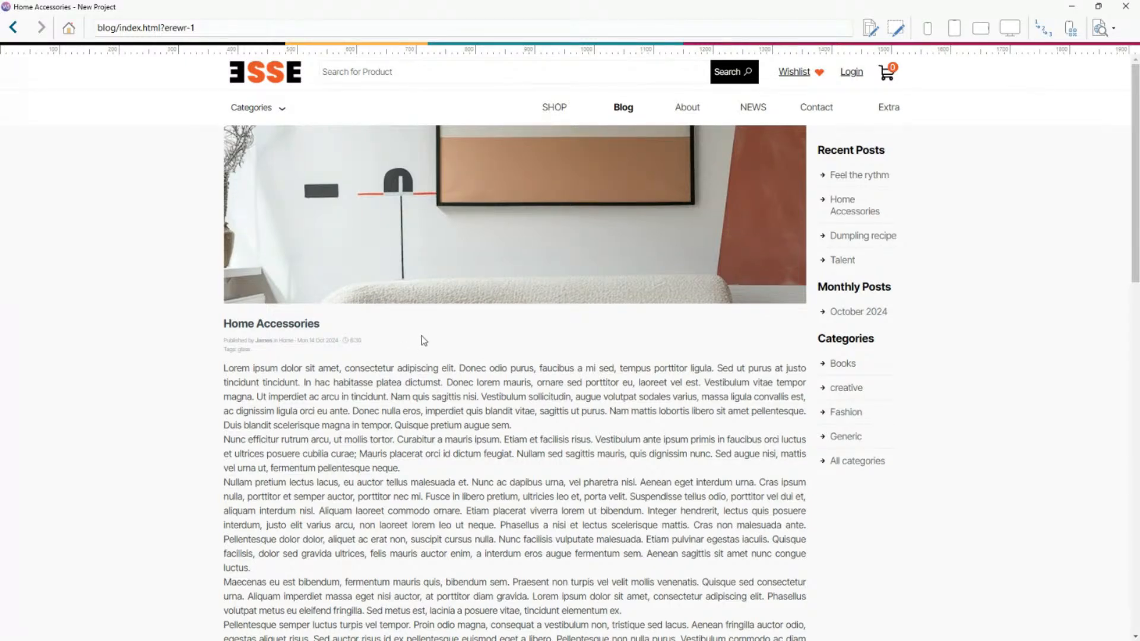
{"action": "left_click", "coordinate": [1116, 6]}
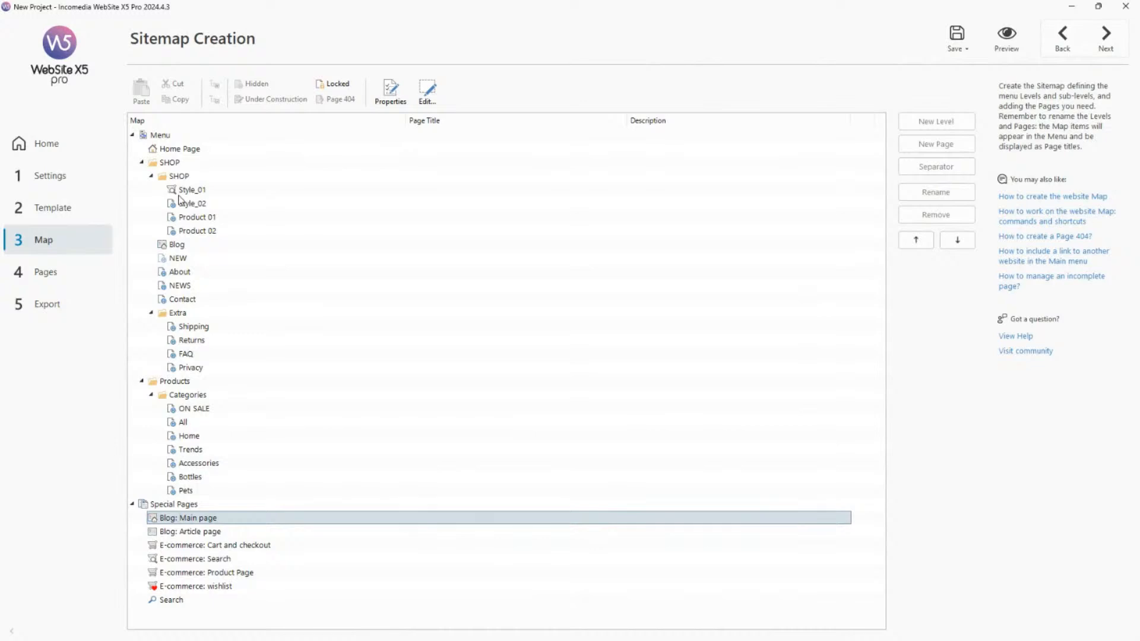
Open the blog's side block settings and preview how the blocks appear on the blog page.
{"action": "left_click", "coordinate": [69, 183]}
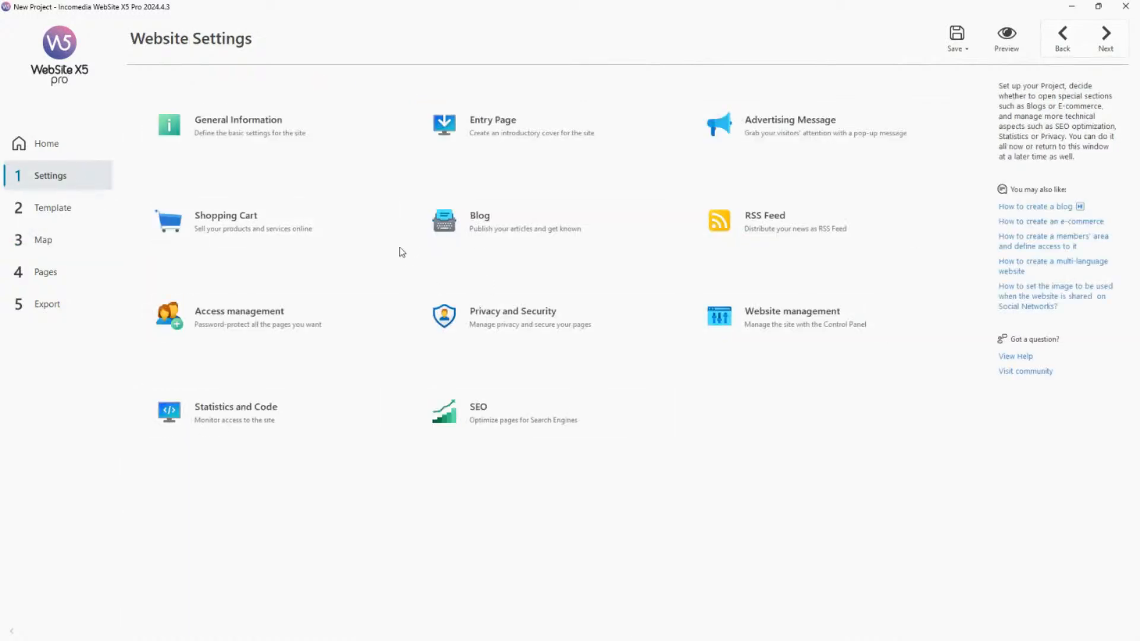
{"action": "left_click", "coordinate": [504, 223]}
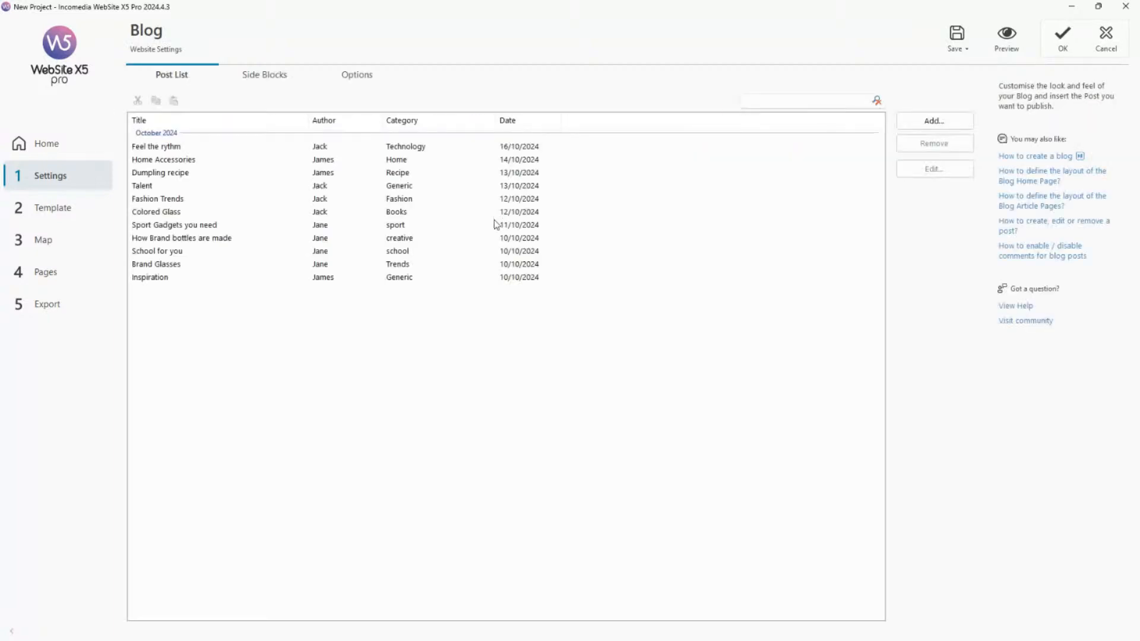
{"action": "left_click", "coordinate": [269, 83]}
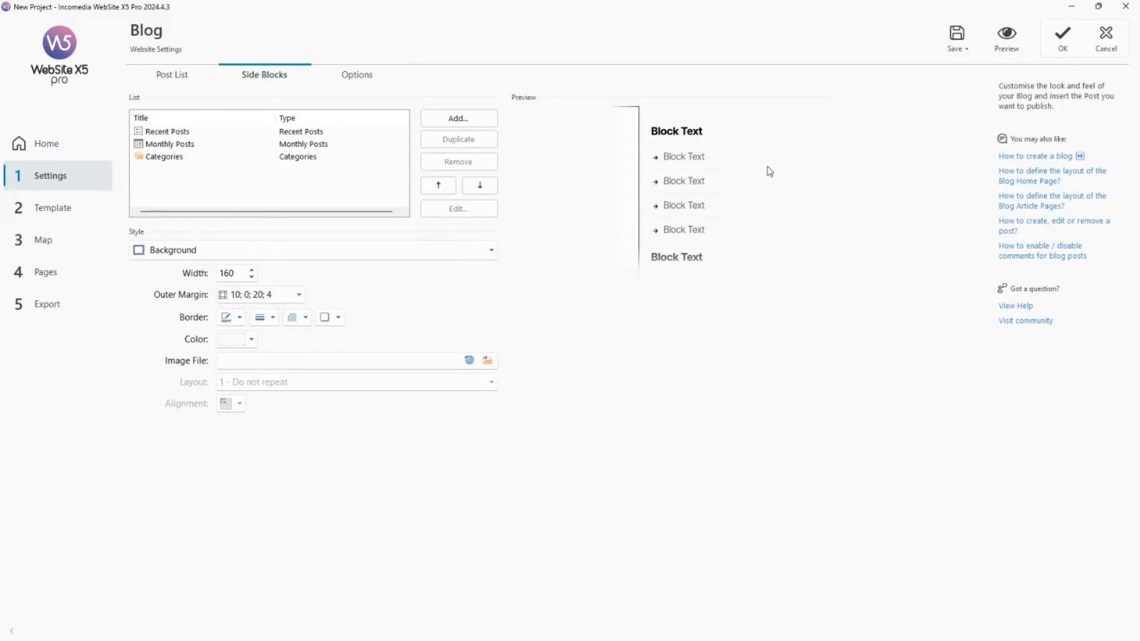
{"action": "left_click", "coordinate": [1008, 37]}
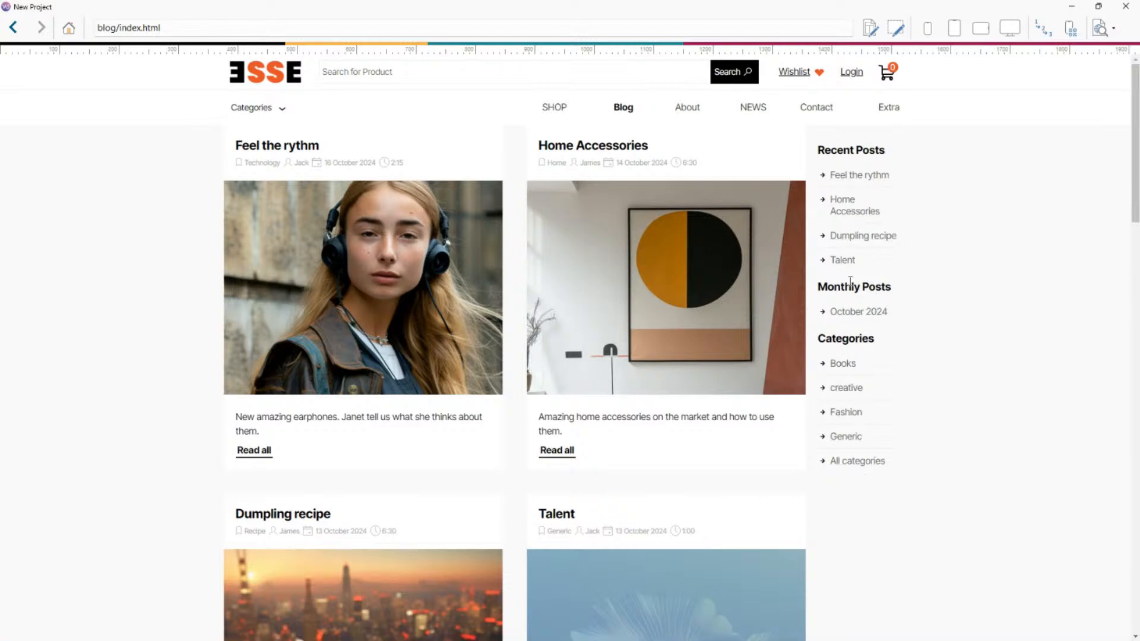
{"action": "left_click", "coordinate": [1125, 6]}
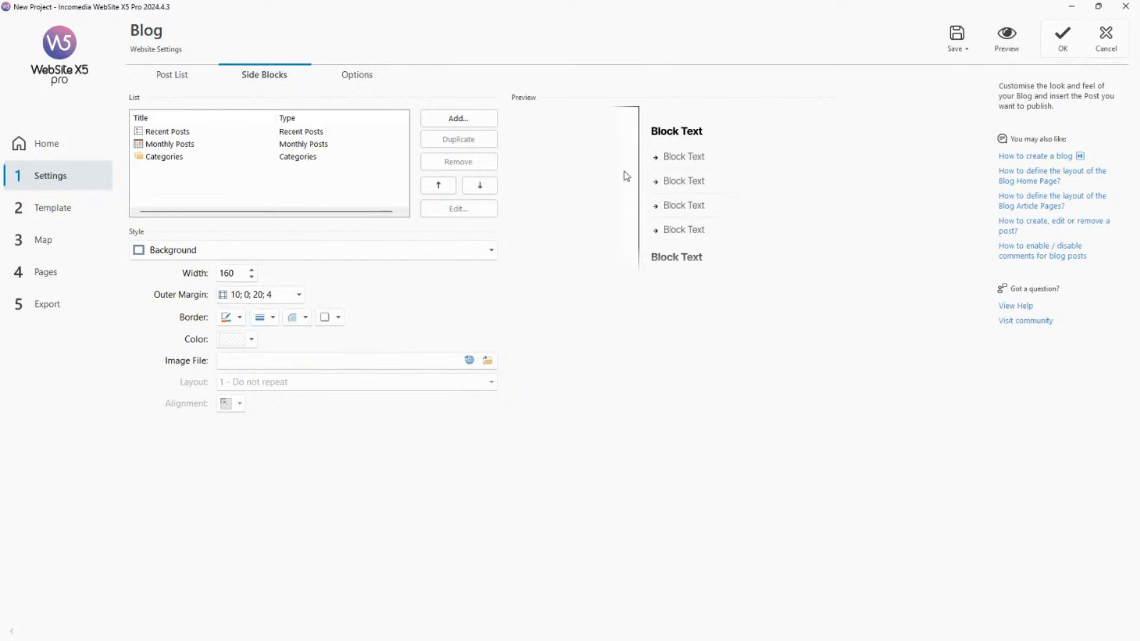
Examine the style settings available for the side blocks' contents, bullet list and title.
{"action": "left_click", "coordinate": [690, 159]}
{"action": "left_click", "coordinate": [657, 161]}
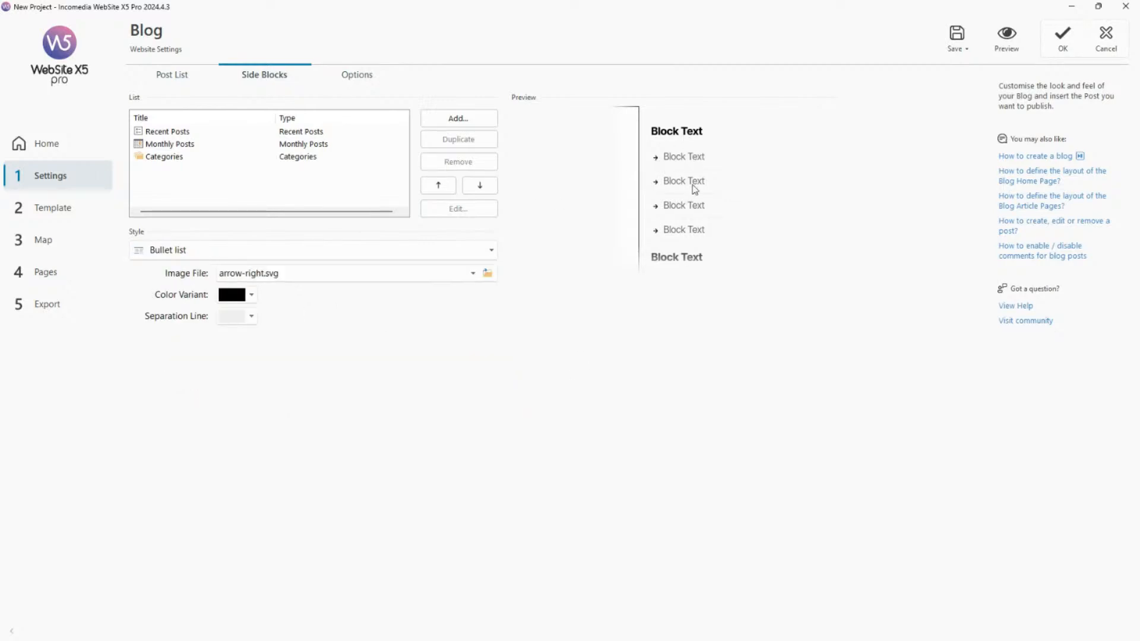
{"action": "left_click", "coordinate": [683, 230]}
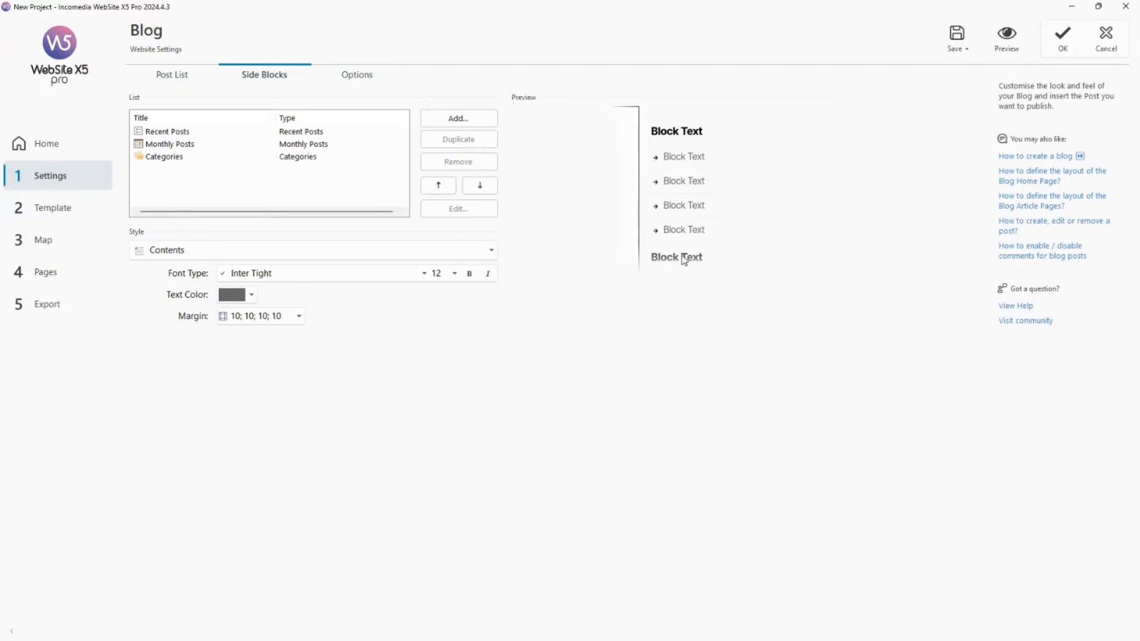
{"action": "left_click", "coordinate": [684, 259]}
{"action": "left_click", "coordinate": [679, 133]}
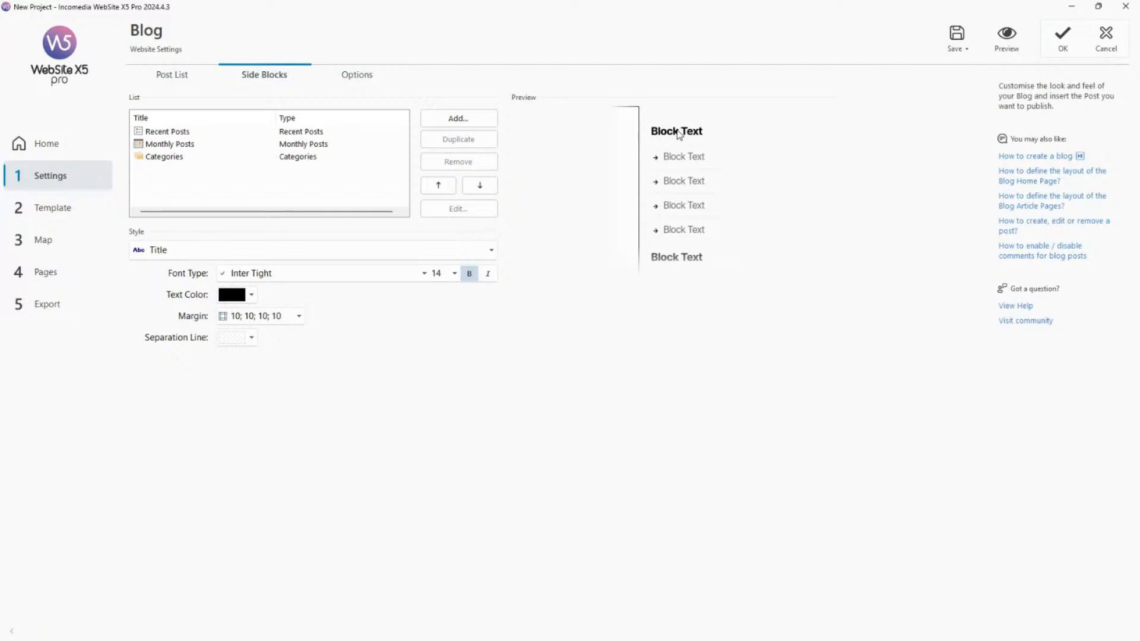
{"action": "left_click", "coordinate": [681, 187]}
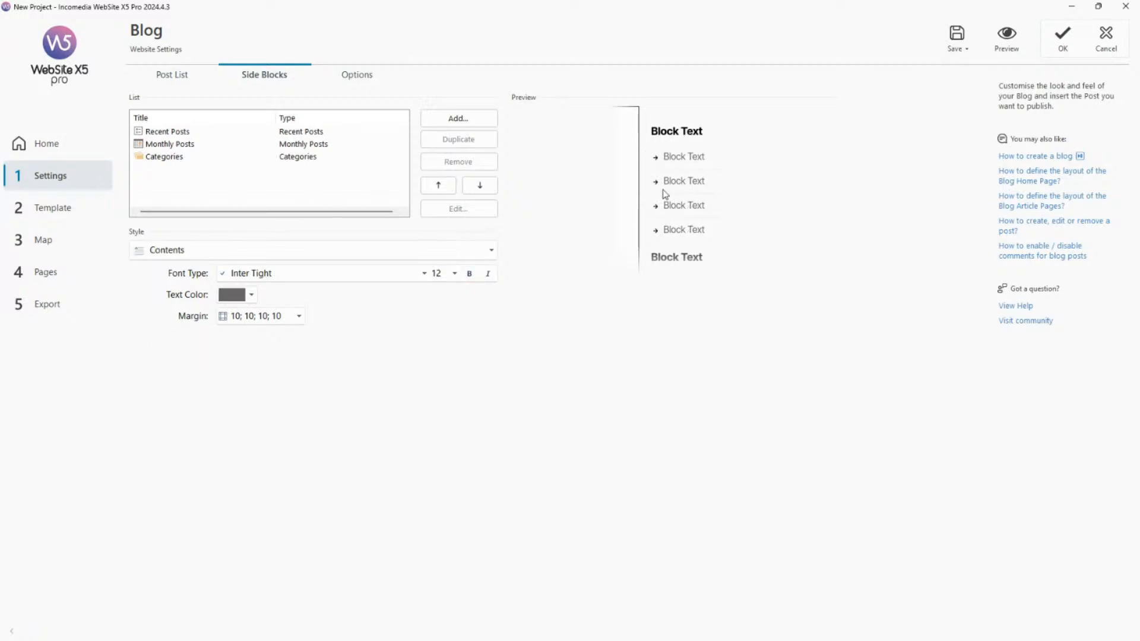
Set the side block title font to Lucida Sans Unicode.
{"action": "left_click", "coordinate": [676, 138]}
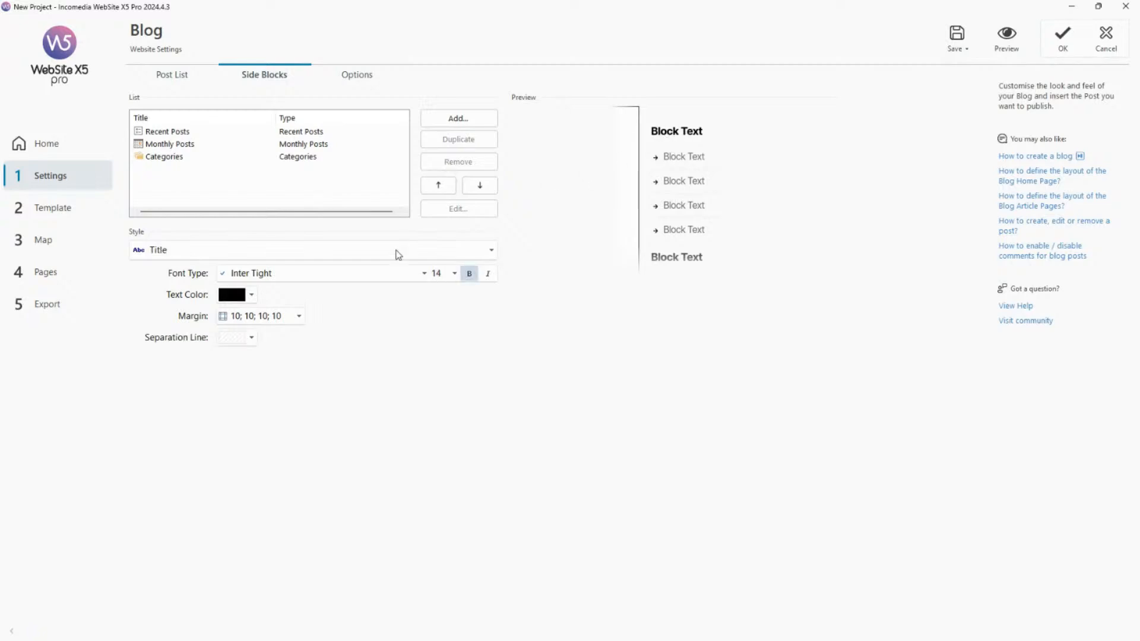
{"action": "left_click", "coordinate": [424, 273]}
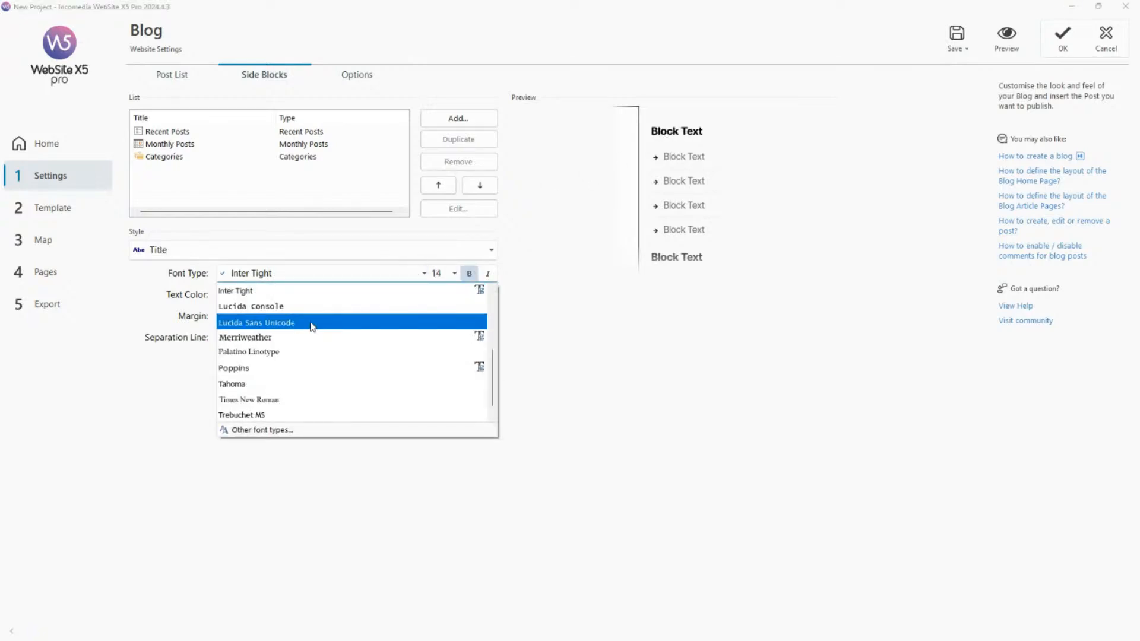
{"action": "left_click", "coordinate": [310, 322]}
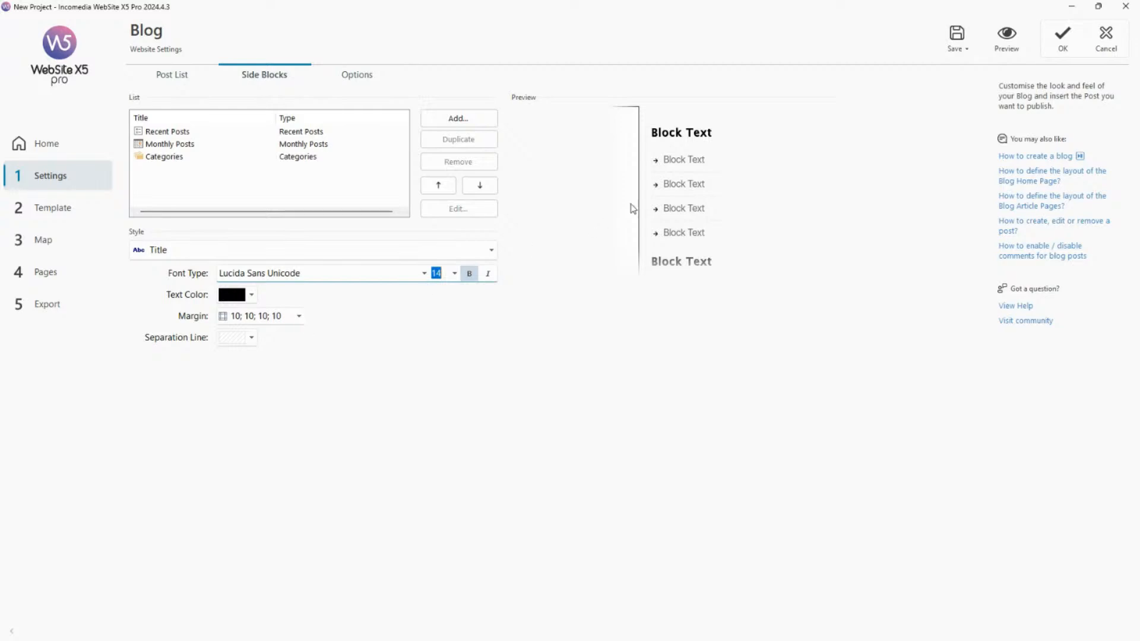
Set the text color of the side block contents to dark blue #1c4587.
{"action": "left_click", "coordinate": [678, 166]}
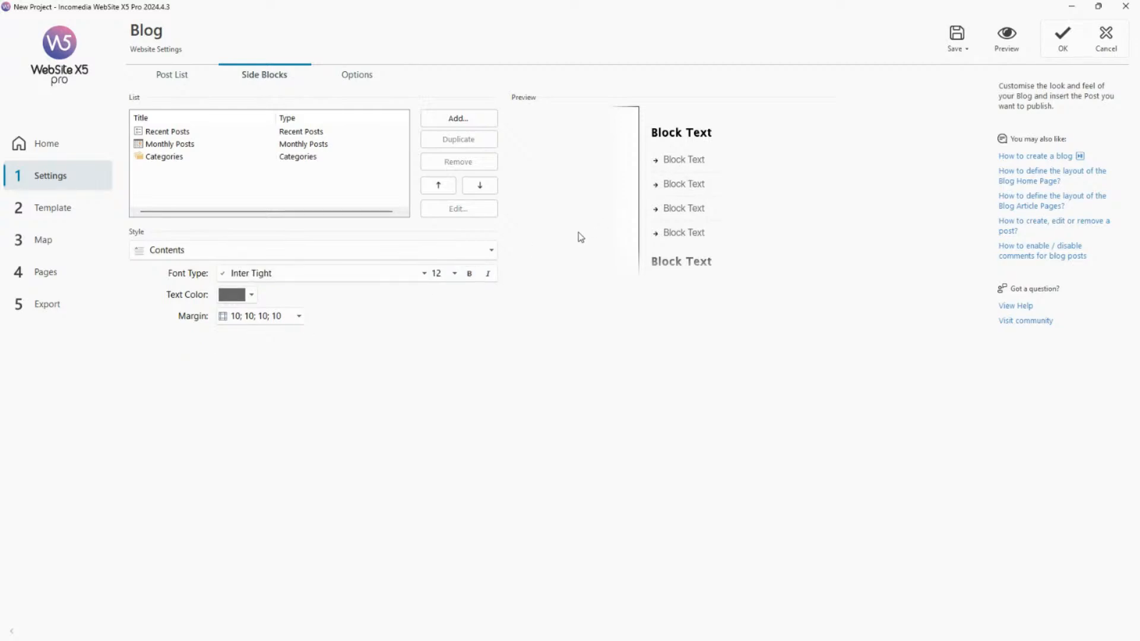
{"action": "left_click", "coordinate": [252, 295]}
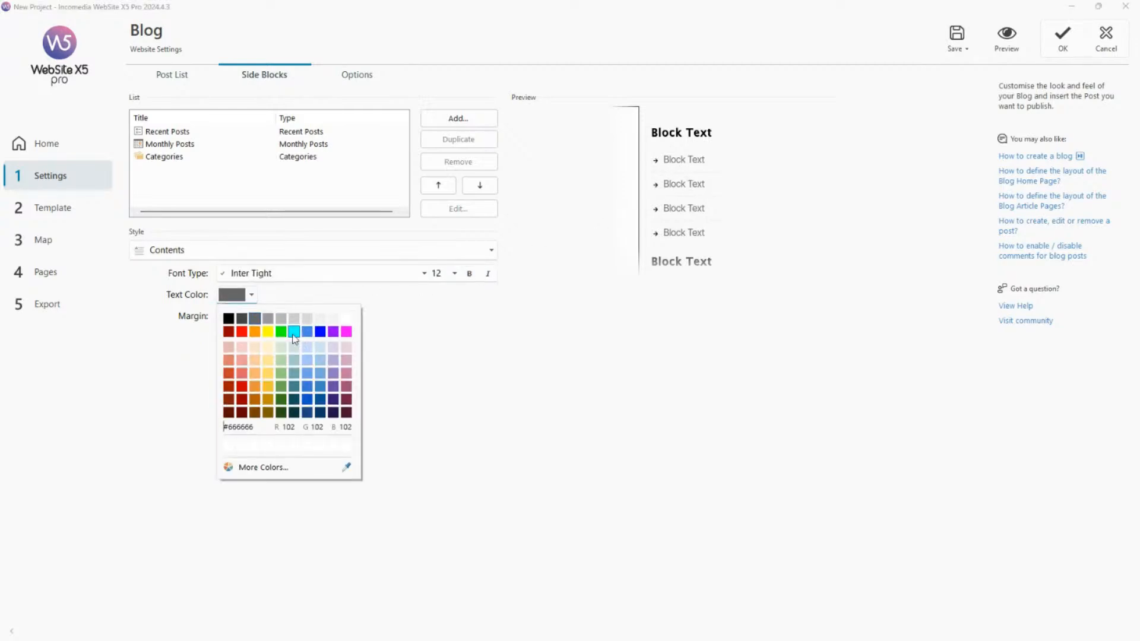
{"action": "left_click", "coordinate": [308, 414]}
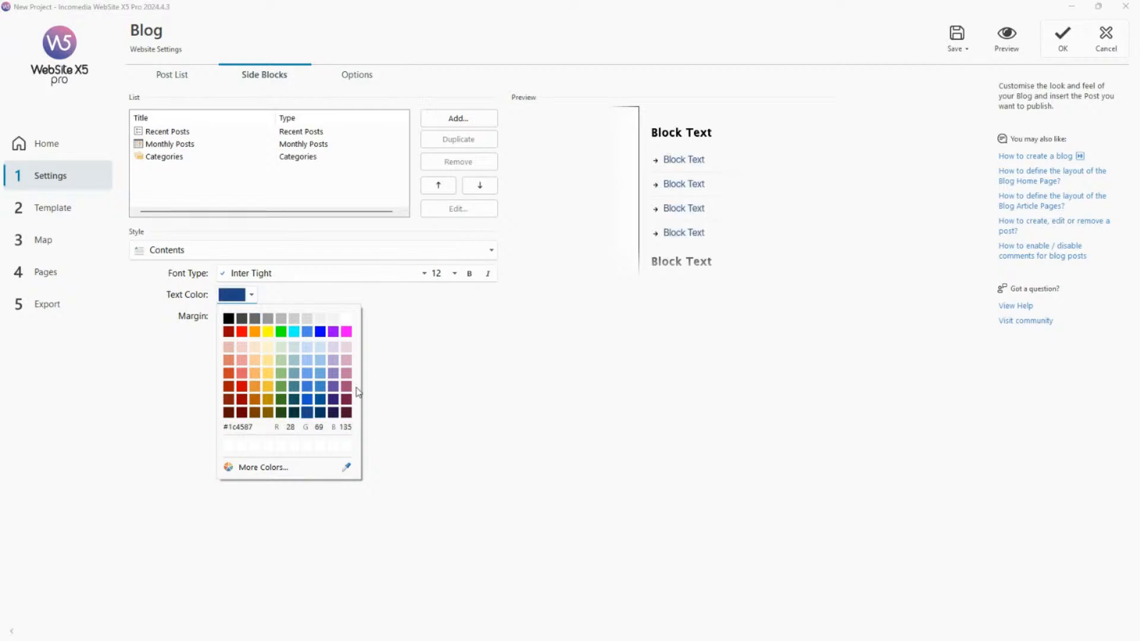
{"action": "left_click", "coordinate": [731, 209]}
Set the side block bullet list image to arrow-right-circle.svg and preview the restyled blocks on the blog page.
{"action": "left_click", "coordinate": [656, 161]}
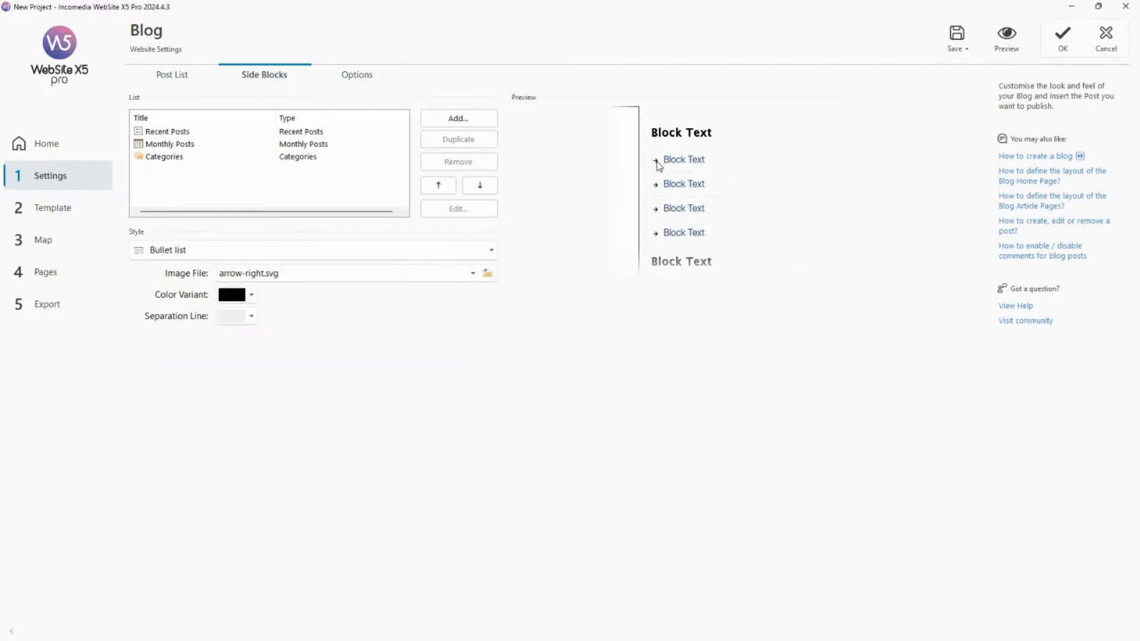
{"action": "left_click", "coordinate": [472, 273]}
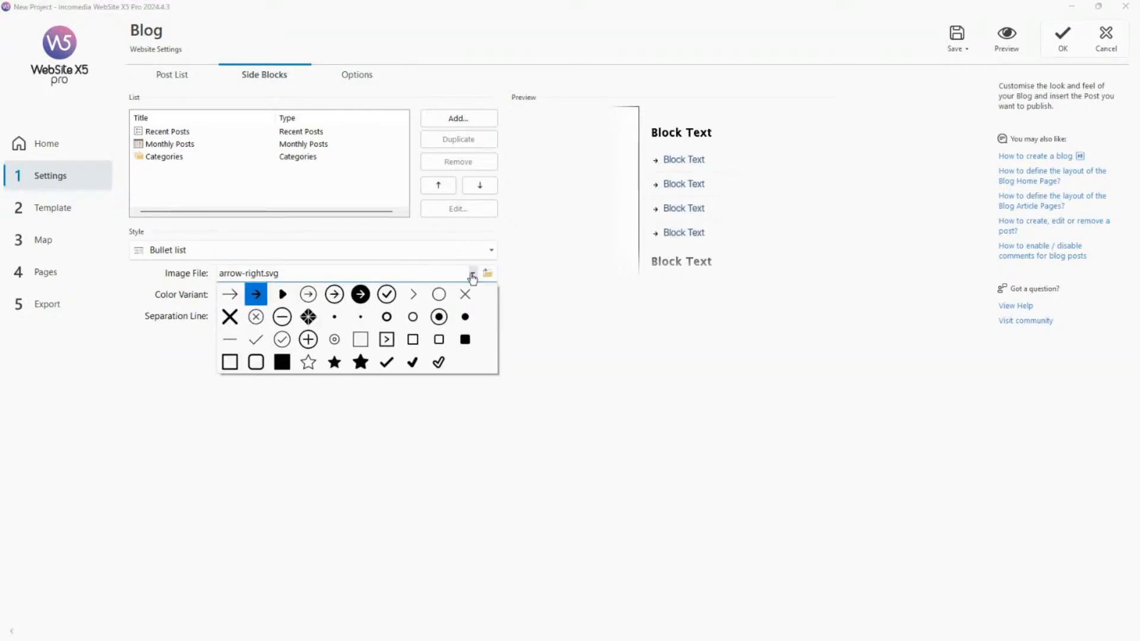
{"action": "left_click", "coordinate": [309, 294]}
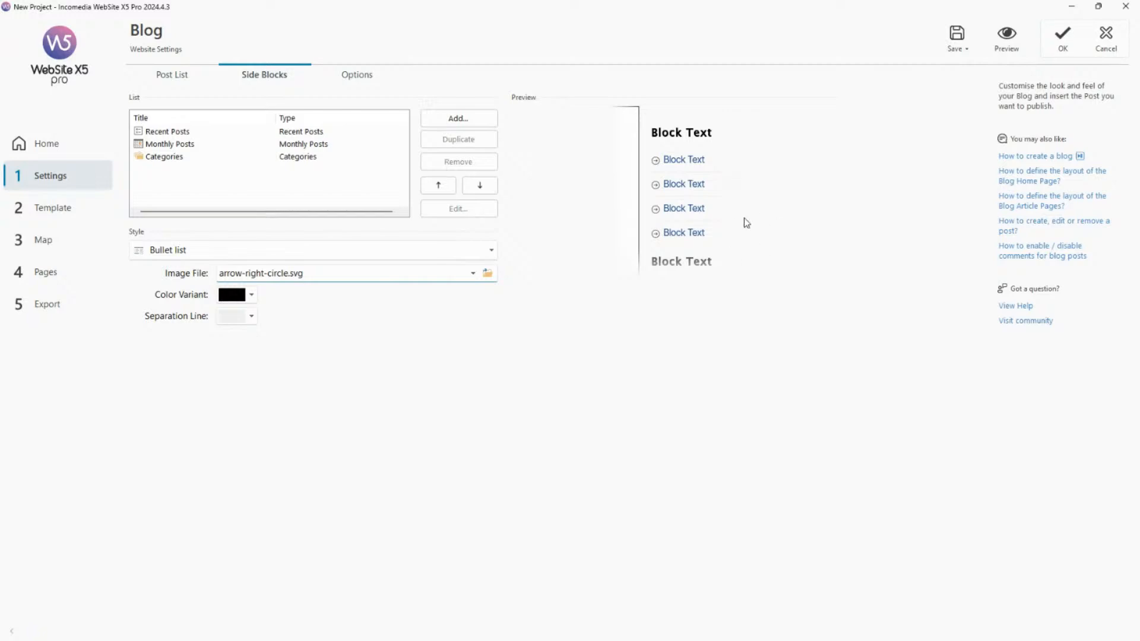
{"action": "left_click", "coordinate": [1012, 43]}
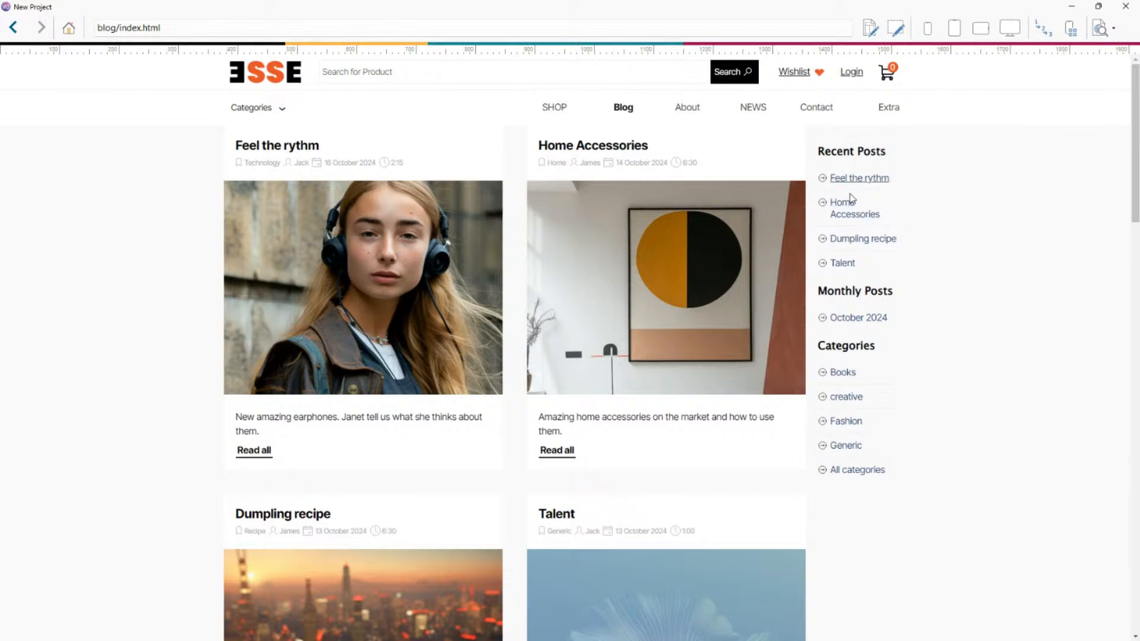
{"action": "left_click", "coordinate": [1125, 6]}
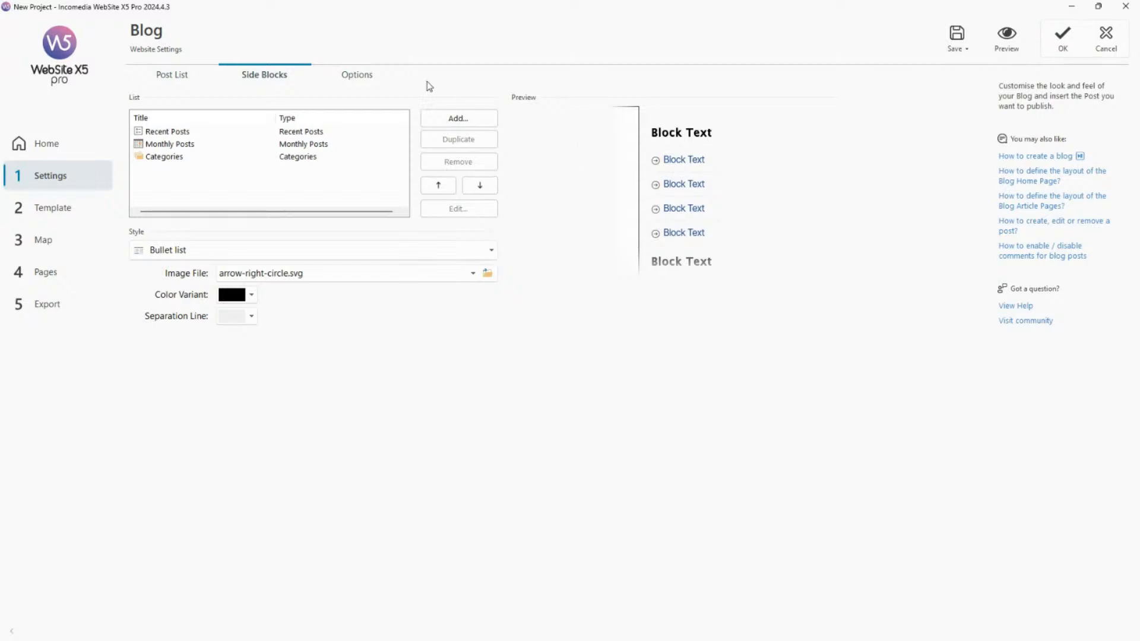
{"action": "left_click", "coordinate": [359, 75]}
{"action": "left_click", "coordinate": [269, 75]}
Open the Blog: Main page settings from the sitemap and preview the blog with its Feel the rythm article.
{"action": "left_click", "coordinate": [63, 240]}
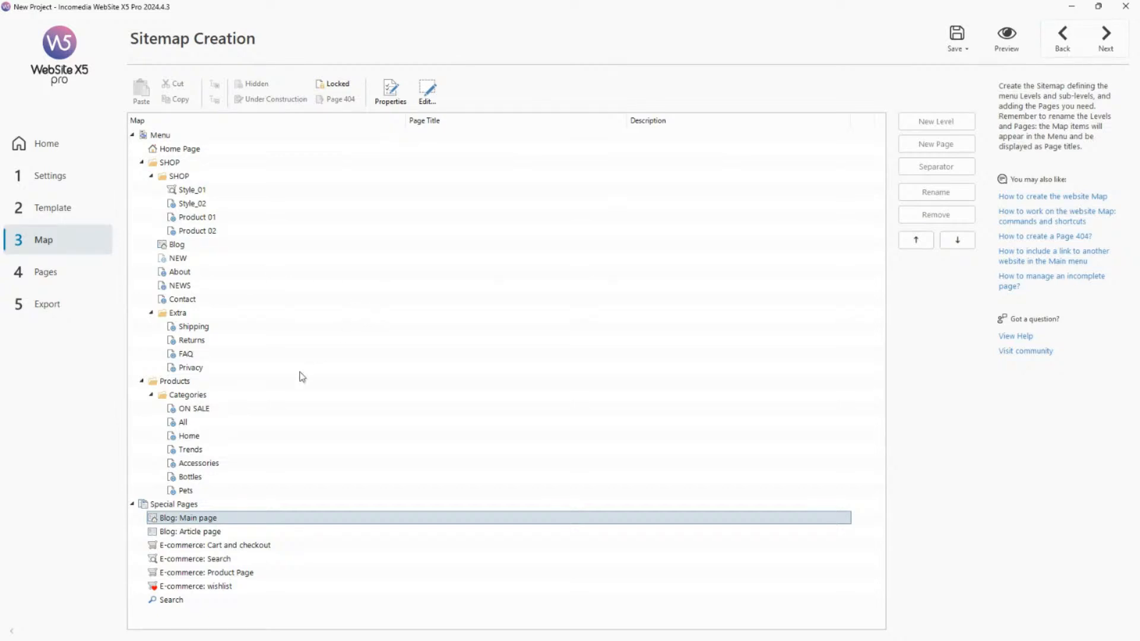
{"action": "double_click", "coordinate": [228, 520]}
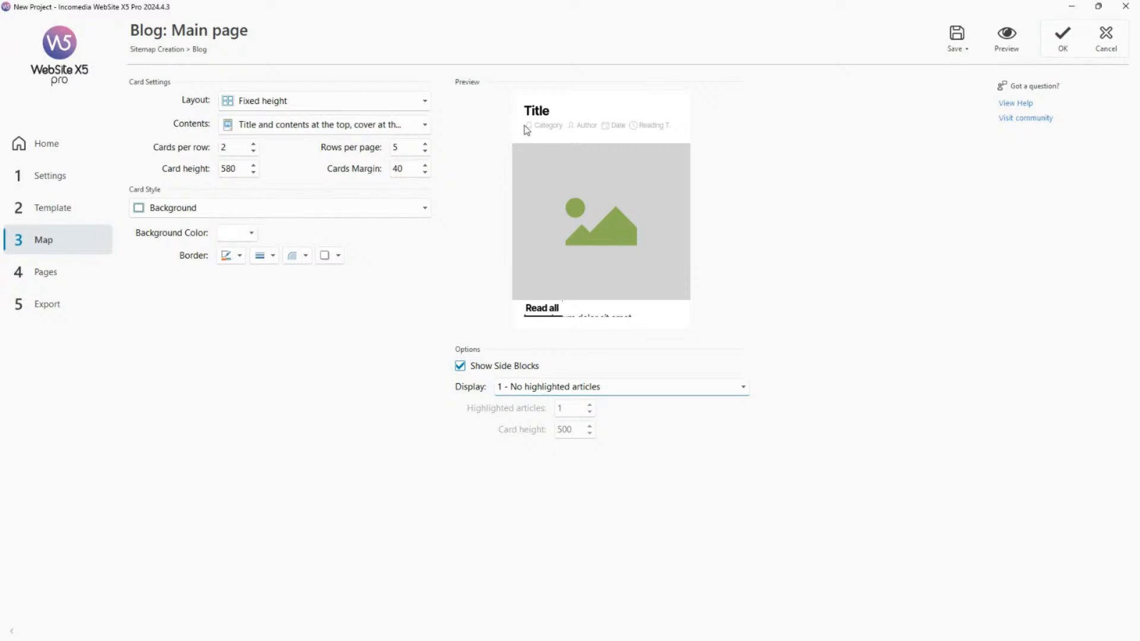
{"action": "left_click", "coordinate": [1008, 50]}
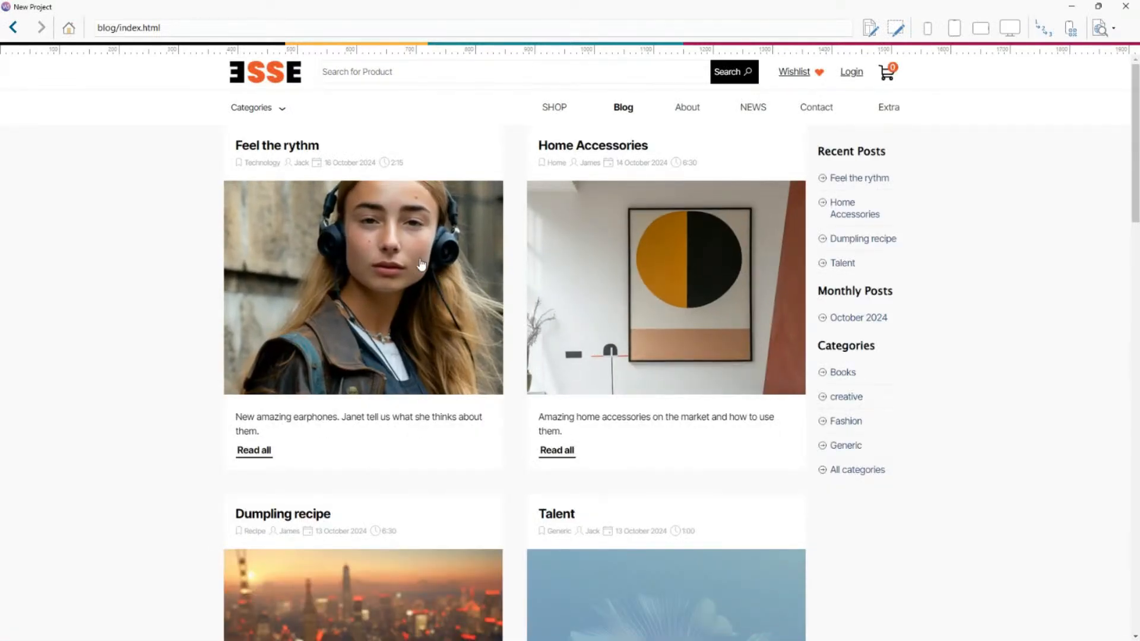
{"action": "left_click", "coordinate": [349, 212]}
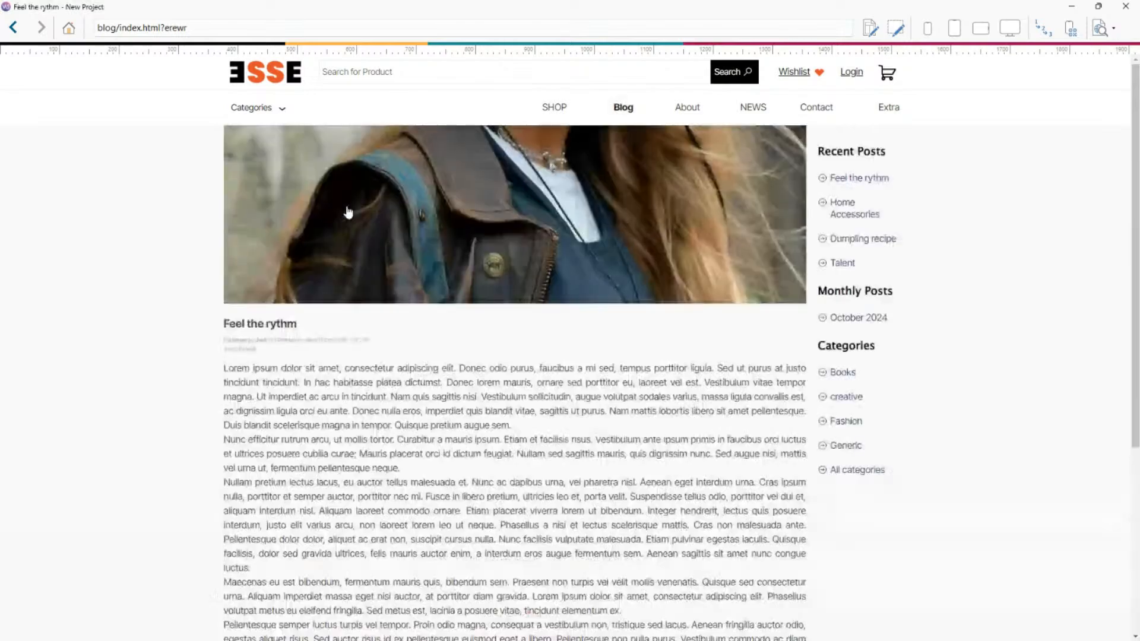
{"action": "scroll", "coordinate": [562, 236], "scroll_direction": "down", "scroll_amount": 3}
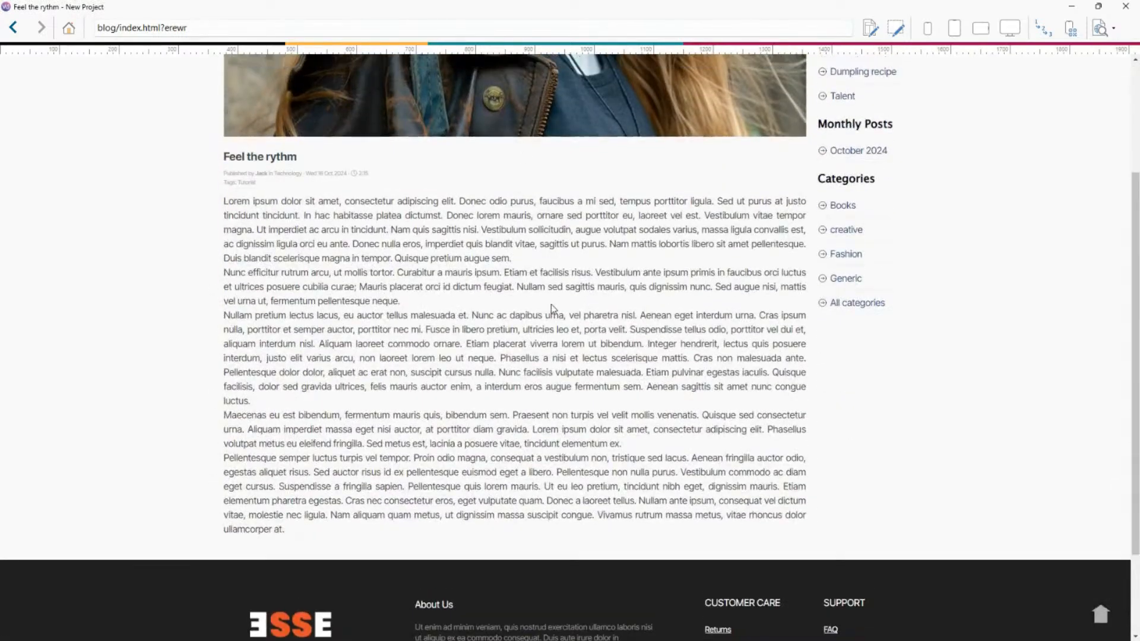
{"action": "scroll", "coordinate": [551, 305], "scroll_direction": "up", "scroll_amount": 2}
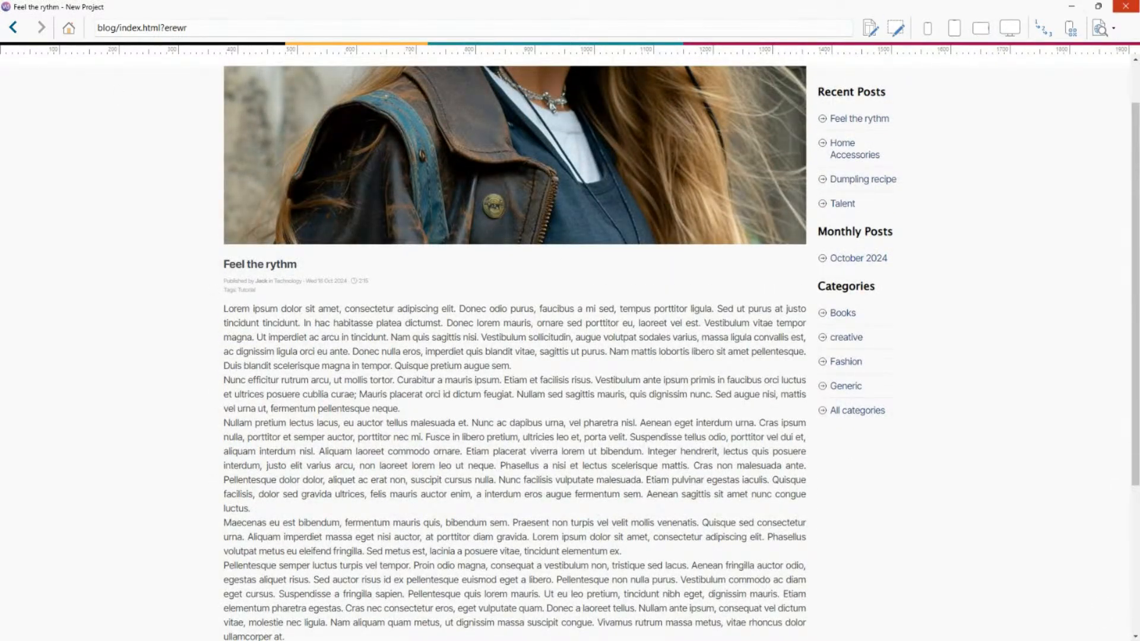
{"action": "left_click", "coordinate": [1125, 6]}
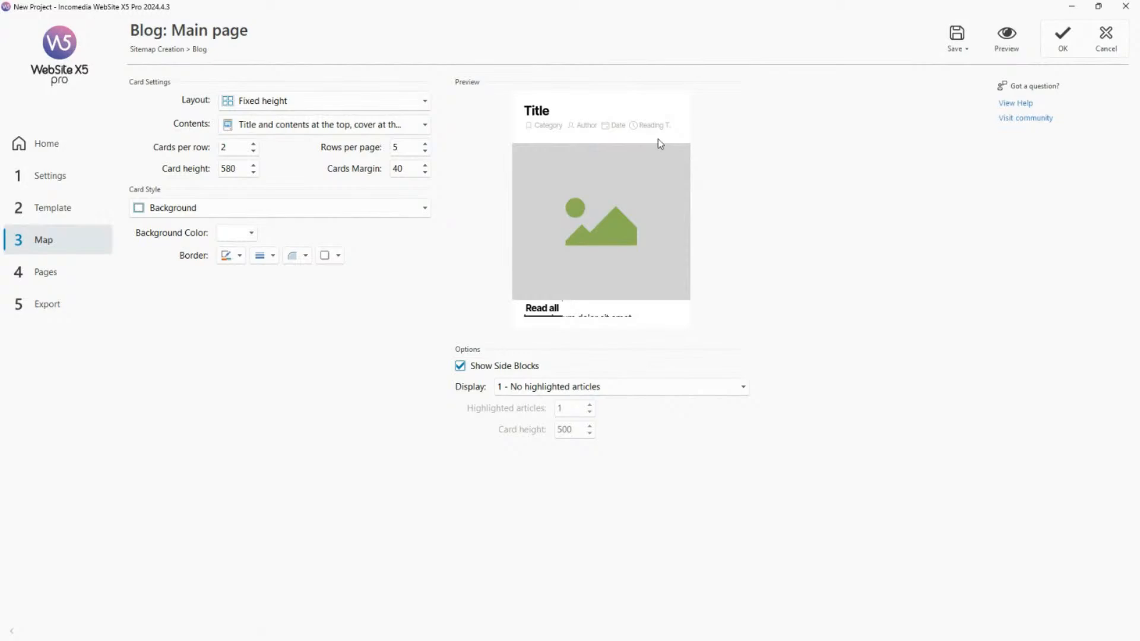
Preview the blog's main page from the Feel the rythm article and look over its article cards.
{"action": "left_click", "coordinate": [1007, 41]}
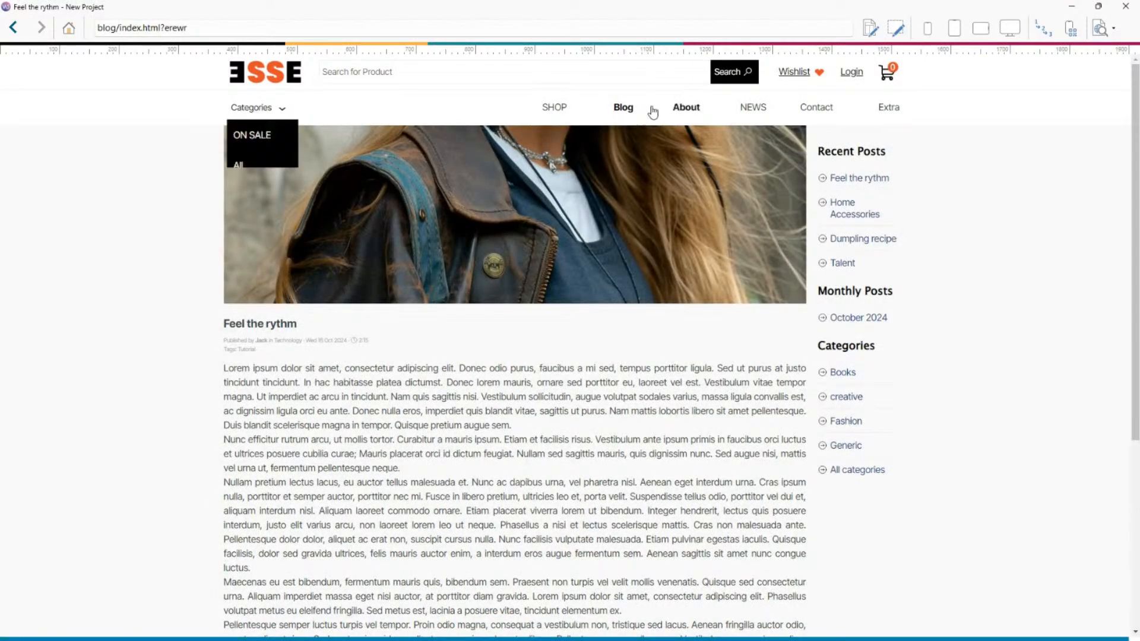
{"action": "left_click", "coordinate": [624, 110]}
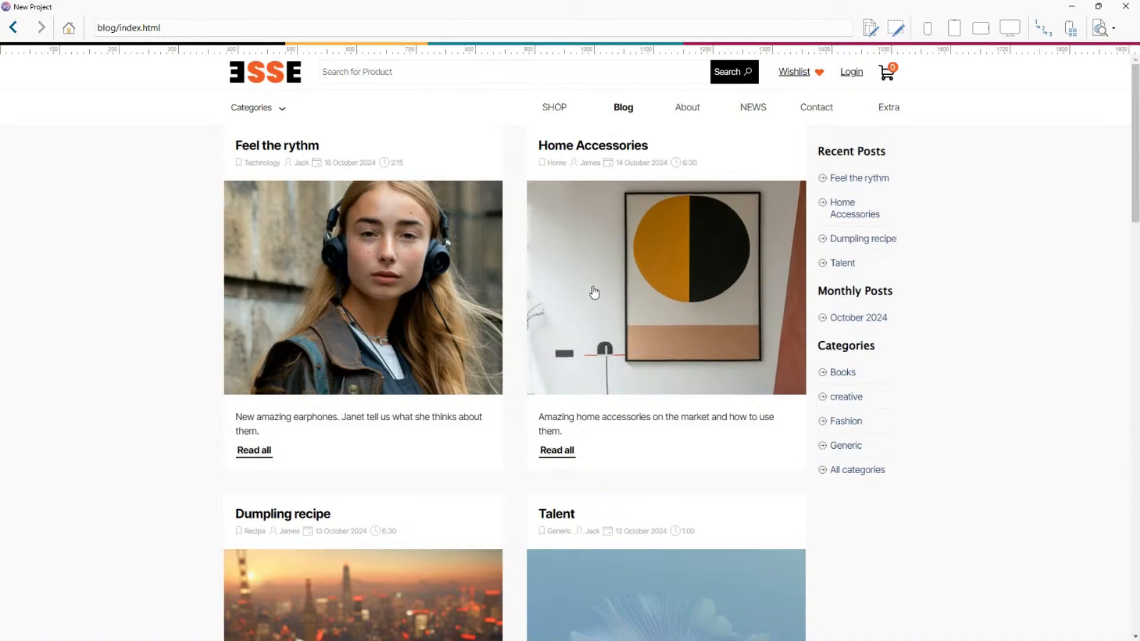
{"action": "scroll", "coordinate": [593, 293], "scroll_direction": "down", "scroll_amount": 2}
{"action": "scroll", "coordinate": [659, 320], "scroll_direction": "up", "scroll_amount": 2}
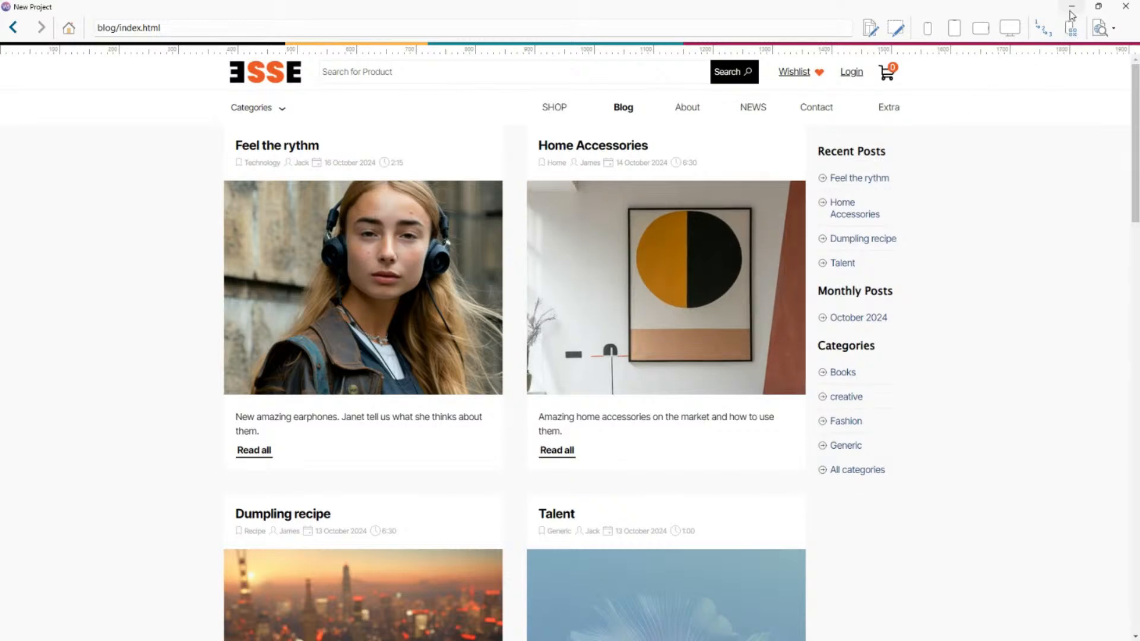
{"action": "left_click", "coordinate": [1125, 6]}
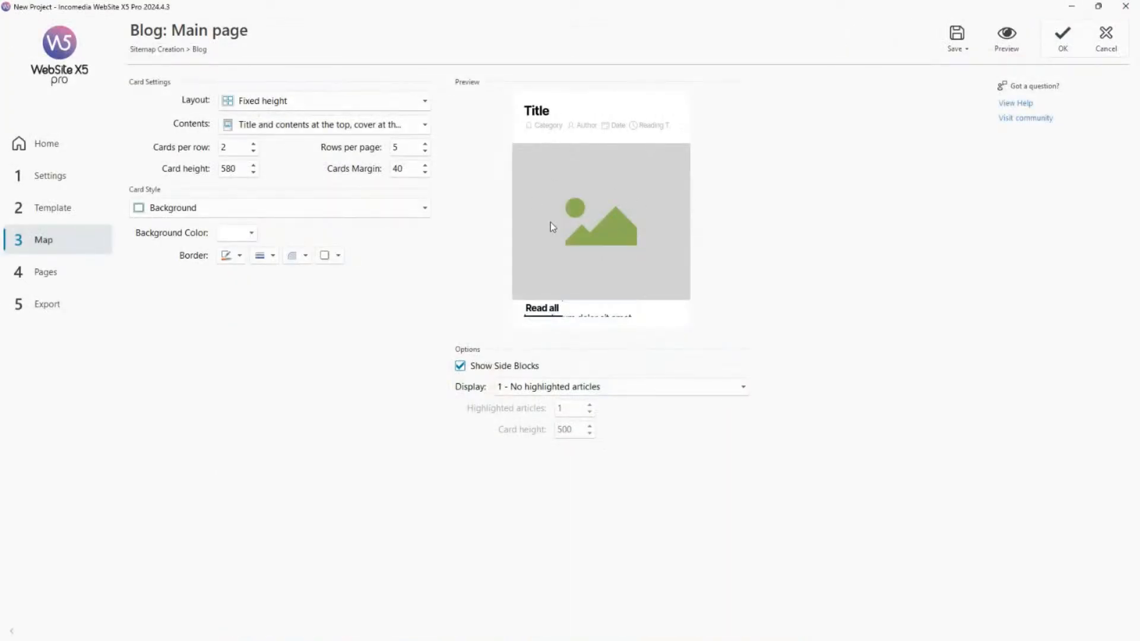
Try the Variable height and Masonry layouts for the blog's main page cards and restore Fixed height.
{"action": "left_click", "coordinate": [324, 106]}
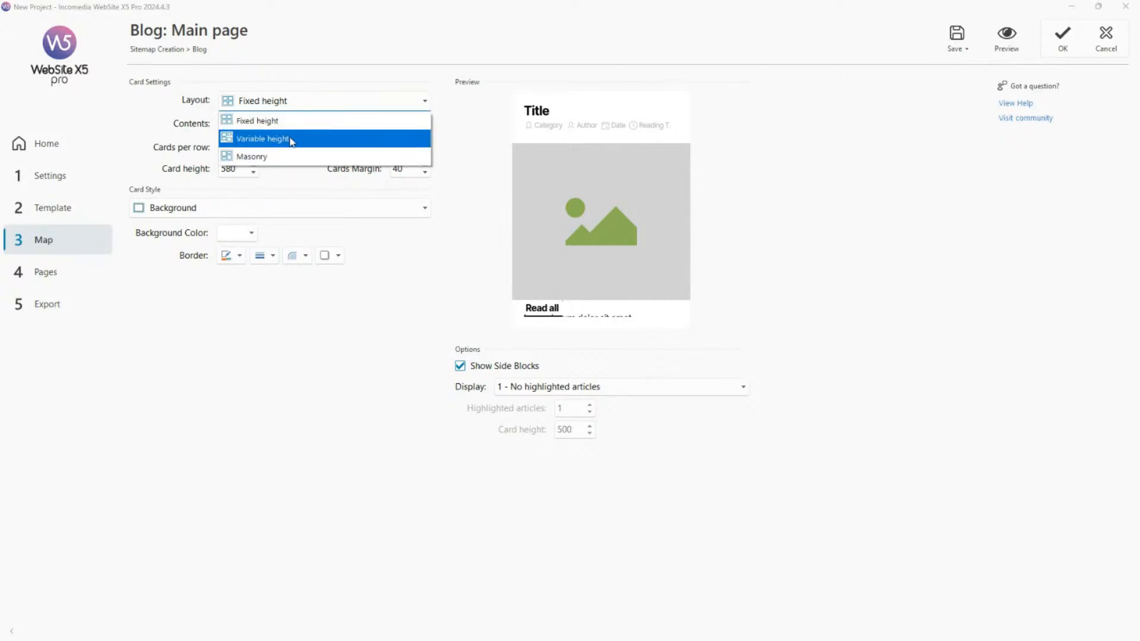
{"action": "left_click", "coordinate": [290, 139]}
{"action": "left_click", "coordinate": [300, 101]}
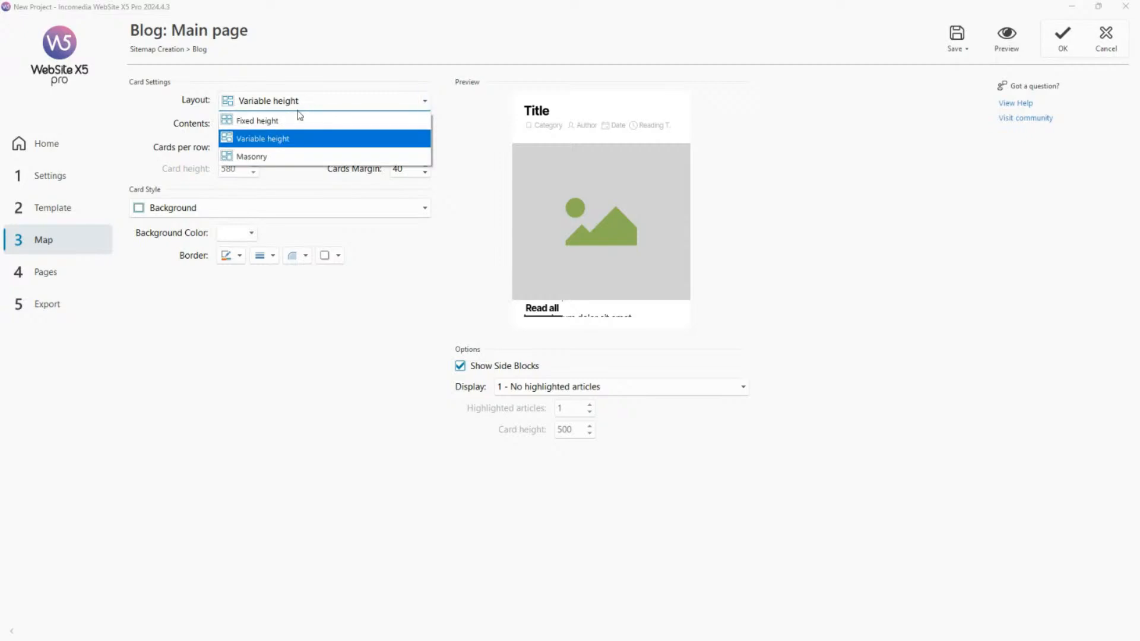
{"action": "left_click", "coordinate": [291, 157]}
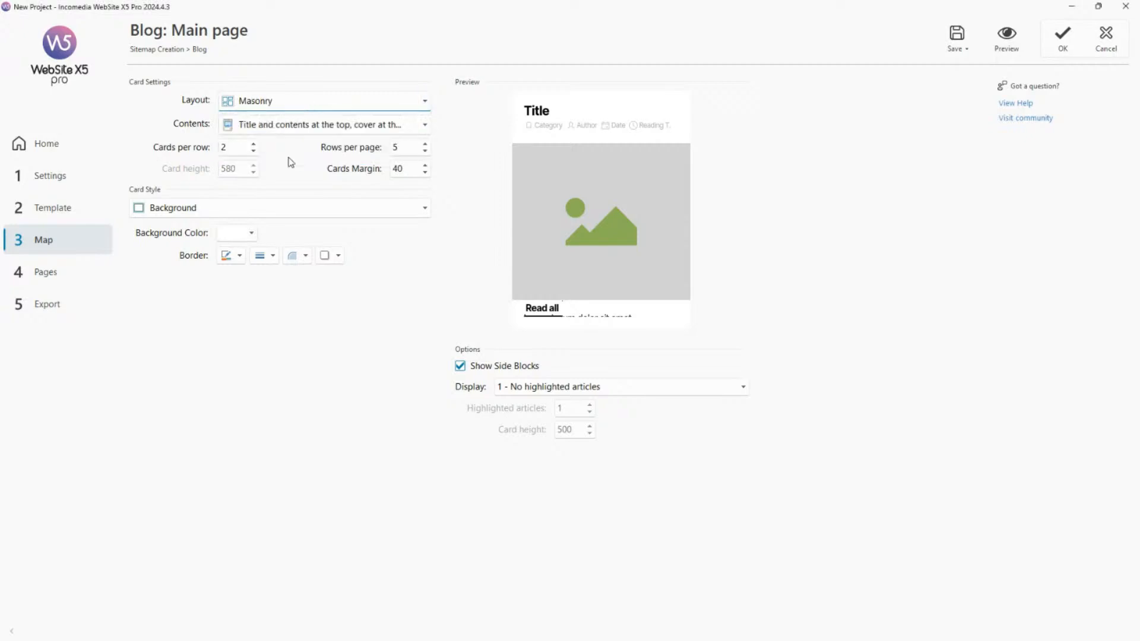
{"action": "left_click", "coordinate": [315, 108]}
{"action": "left_click", "coordinate": [307, 119]}
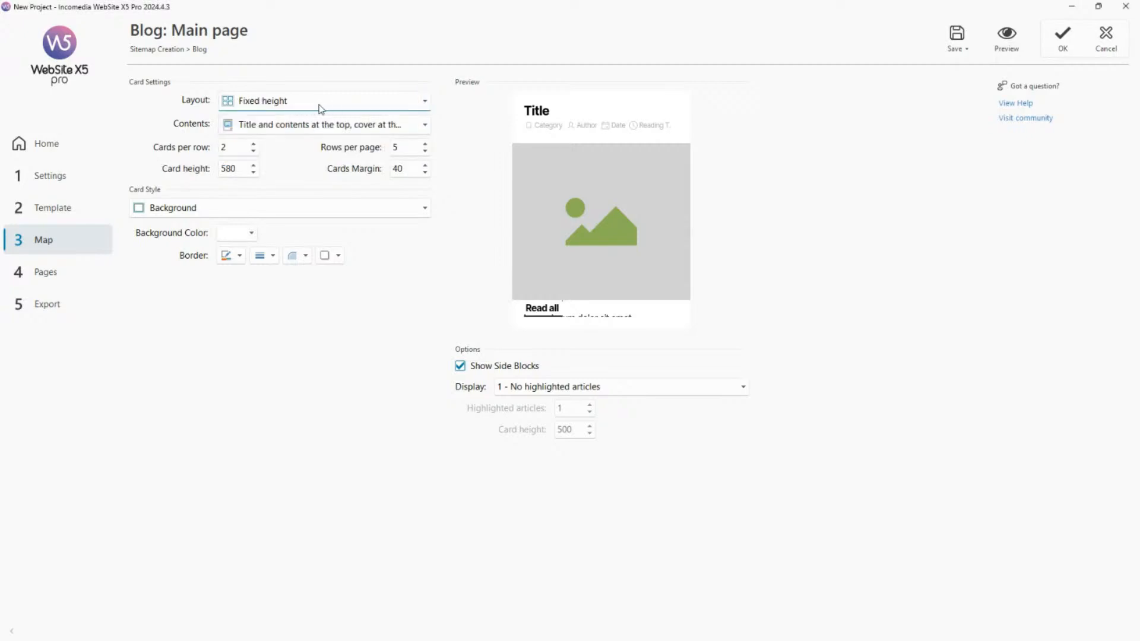
Preview the blog's main page to examine how the article cards are arranged in the Fixed height layout.
{"action": "left_click", "coordinate": [1004, 49]}
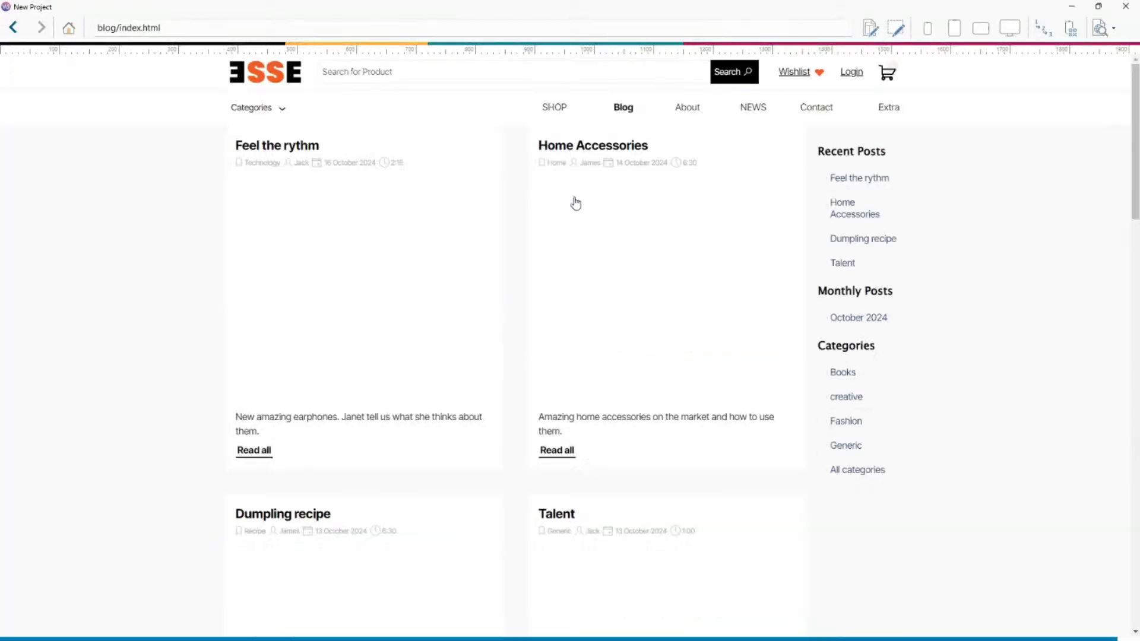
{"action": "scroll", "coordinate": [499, 371], "scroll_direction": "down", "scroll_amount": 5}
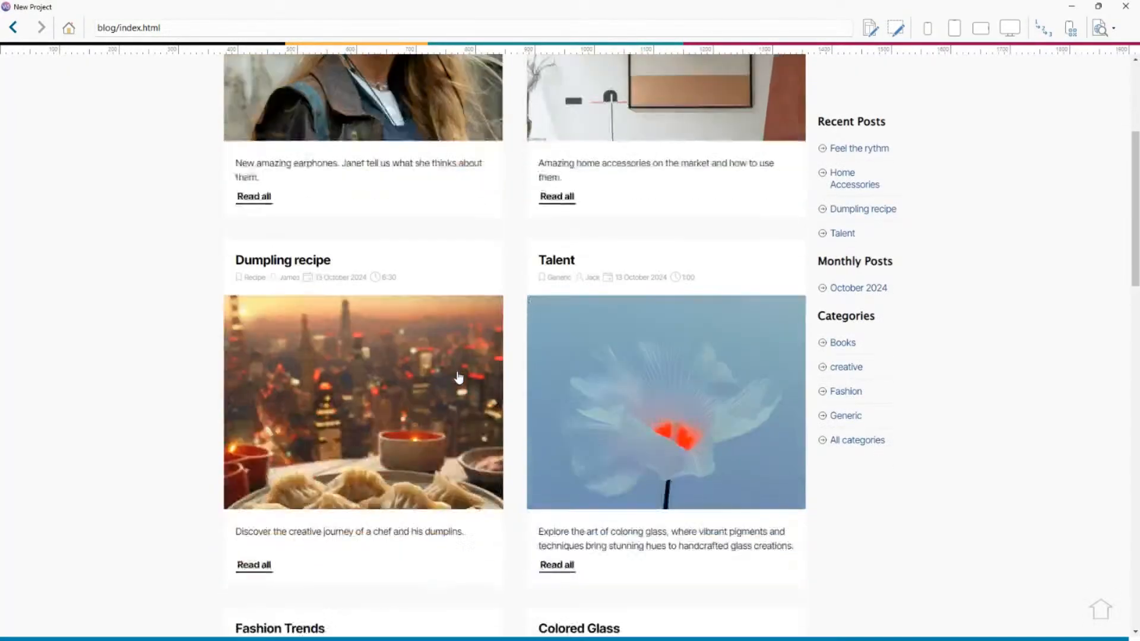
{"action": "scroll", "coordinate": [668, 386], "scroll_direction": "down", "scroll_amount": 8}
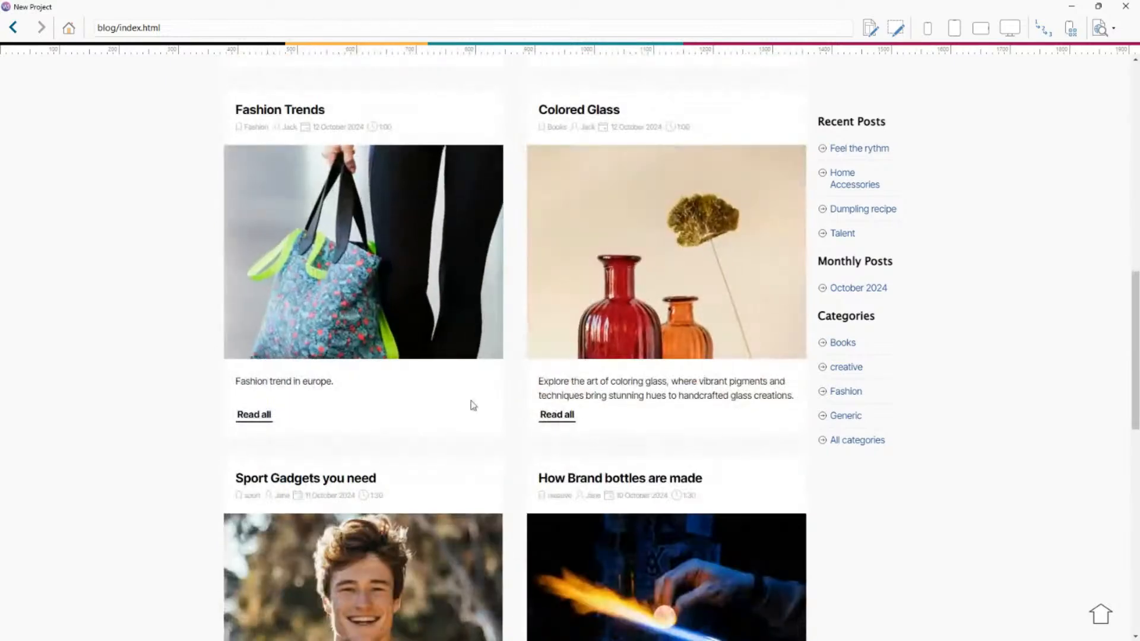
{"action": "scroll", "coordinate": [564, 404], "scroll_direction": "down", "scroll_amount": 4}
{"action": "scroll", "coordinate": [653, 356], "scroll_direction": "up", "scroll_amount": 8}
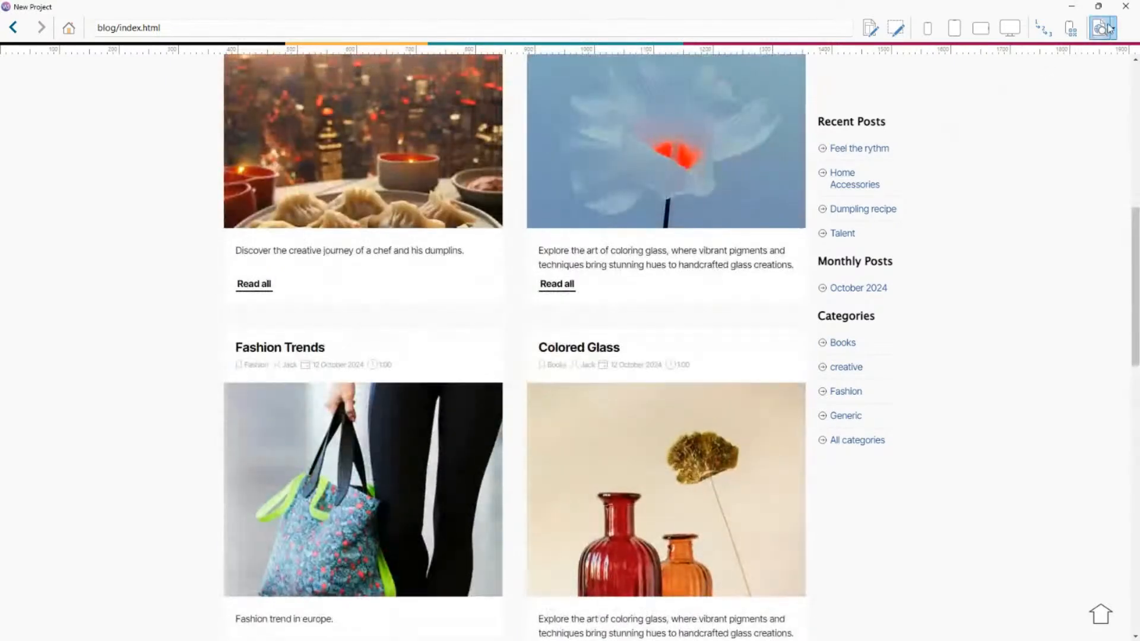
{"action": "left_click", "coordinate": [1125, 7]}
Switch the card layout of the blog's main page to Variable height and on to Masonry.
{"action": "left_click", "coordinate": [332, 101]}
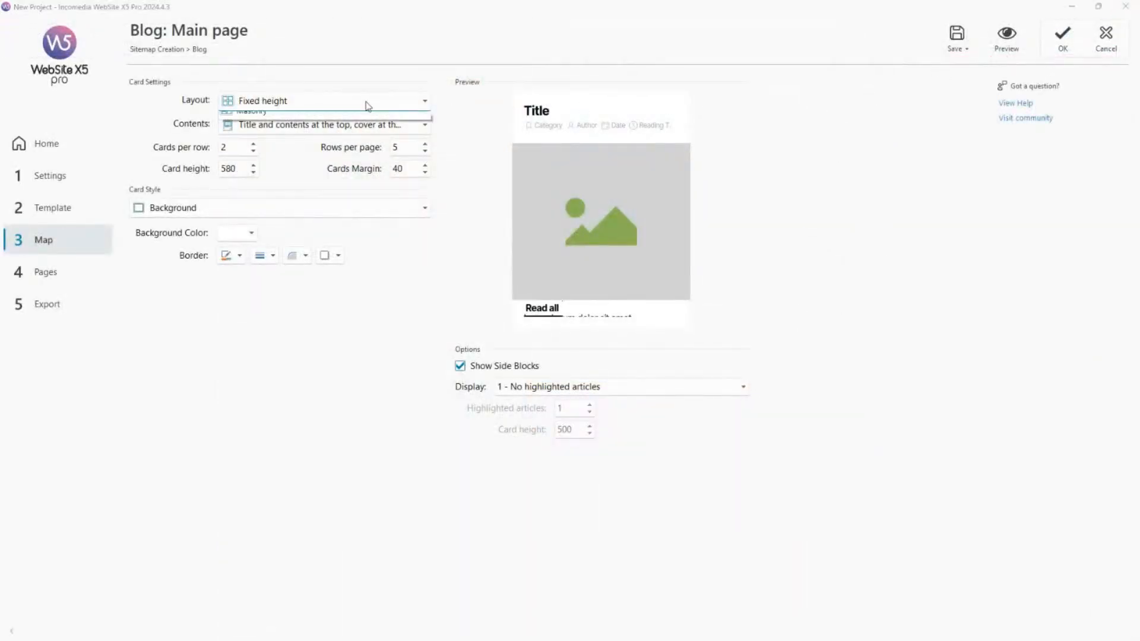
{"action": "left_click", "coordinate": [338, 140]}
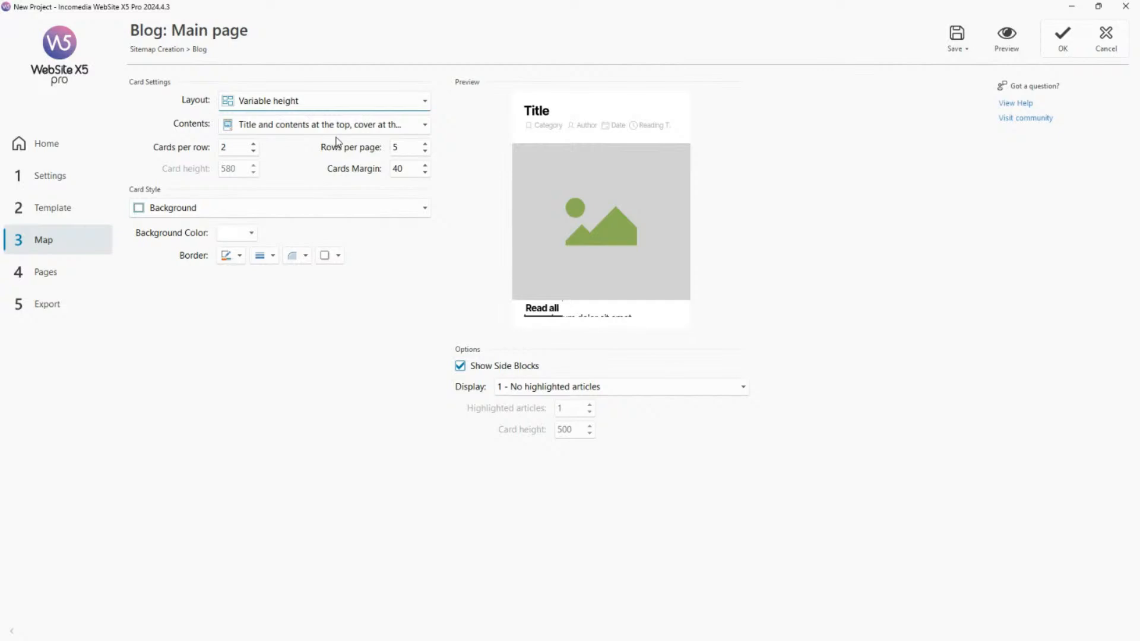
{"action": "left_click", "coordinate": [376, 107]}
{"action": "left_click", "coordinate": [293, 154]}
Preview the blog's main page and examine how cards of different heights are staggered in the Masonry layout.
{"action": "left_click", "coordinate": [1008, 52]}
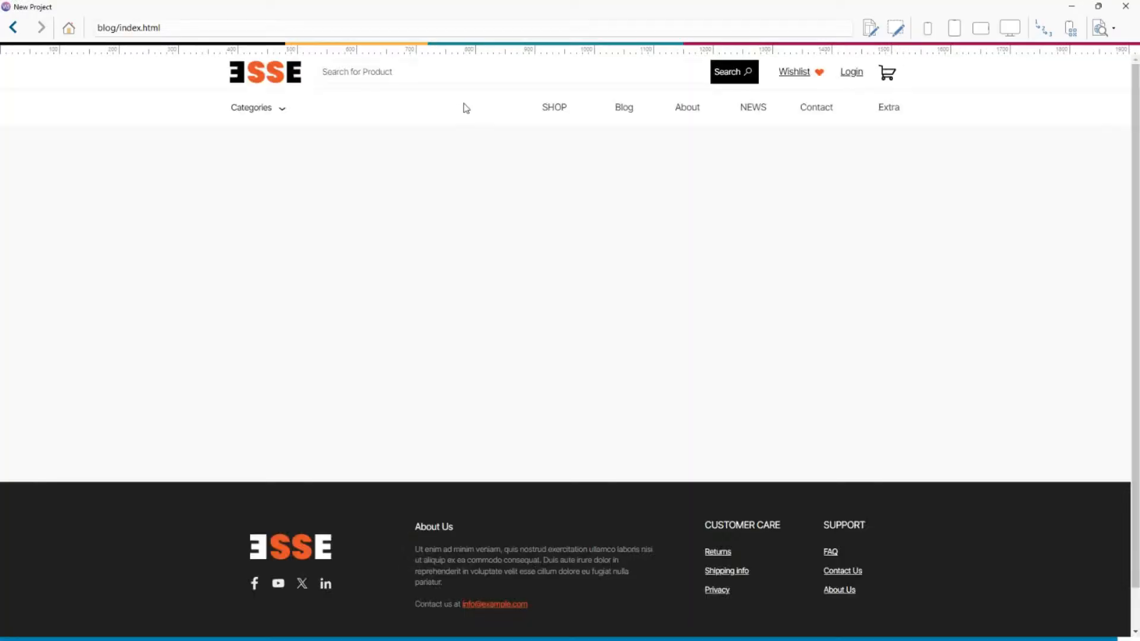
{"action": "scroll", "coordinate": [585, 220], "scroll_direction": "down", "scroll_amount": 5}
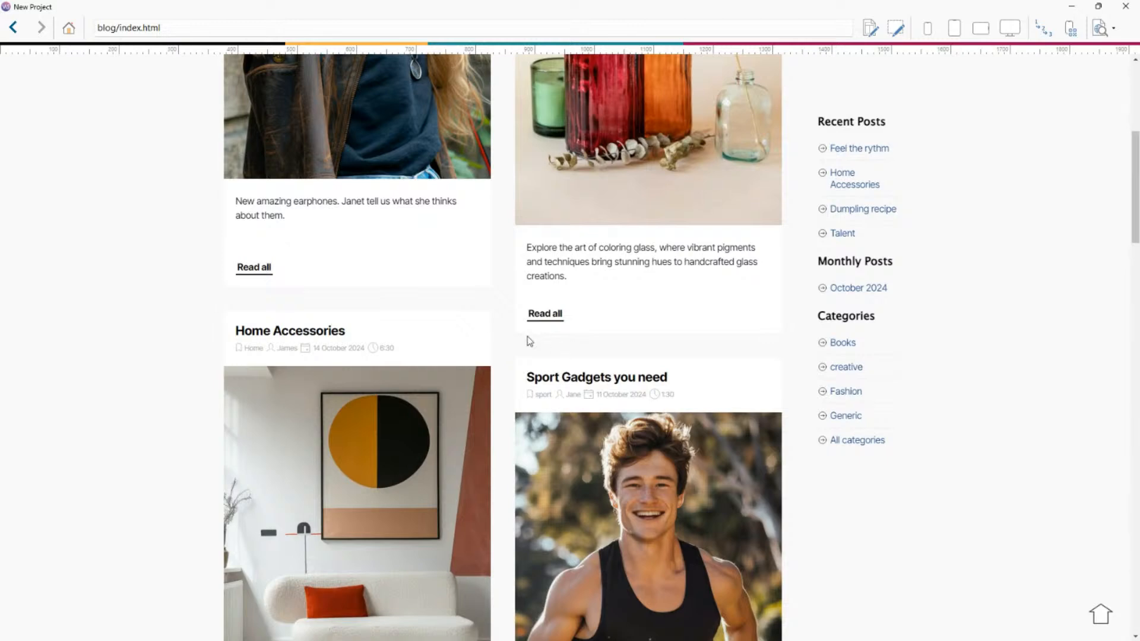
{"action": "scroll", "coordinate": [502, 326], "scroll_direction": "up", "scroll_amount": 4}
{"action": "scroll", "coordinate": [590, 245], "scroll_direction": "up", "scroll_amount": 1}
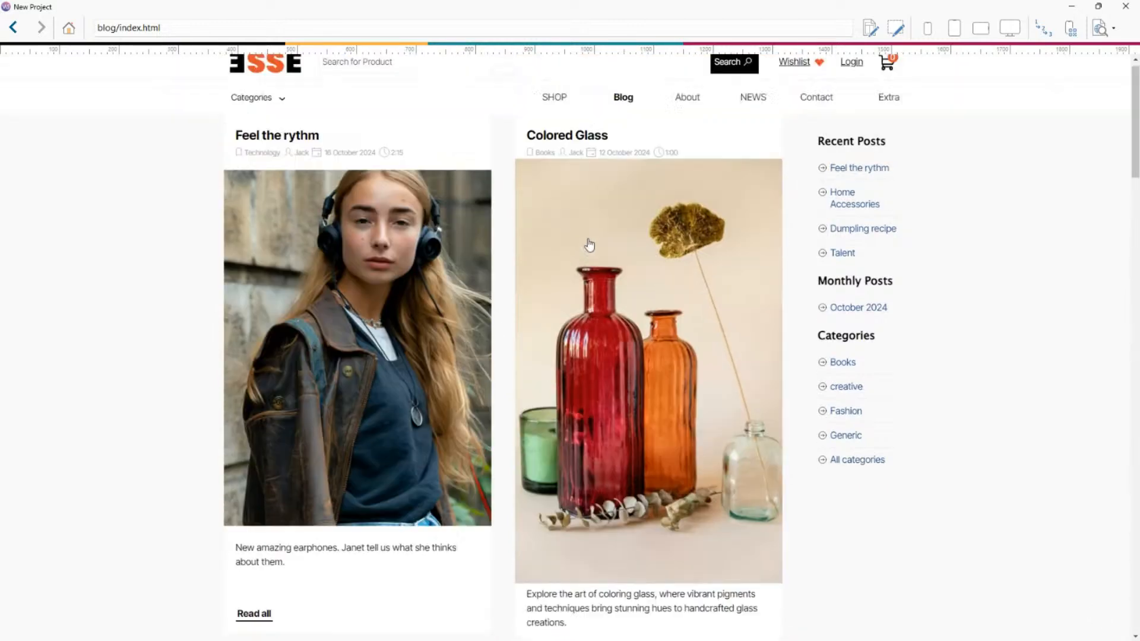
{"action": "scroll", "coordinate": [590, 244], "scroll_direction": "down", "scroll_amount": 3}
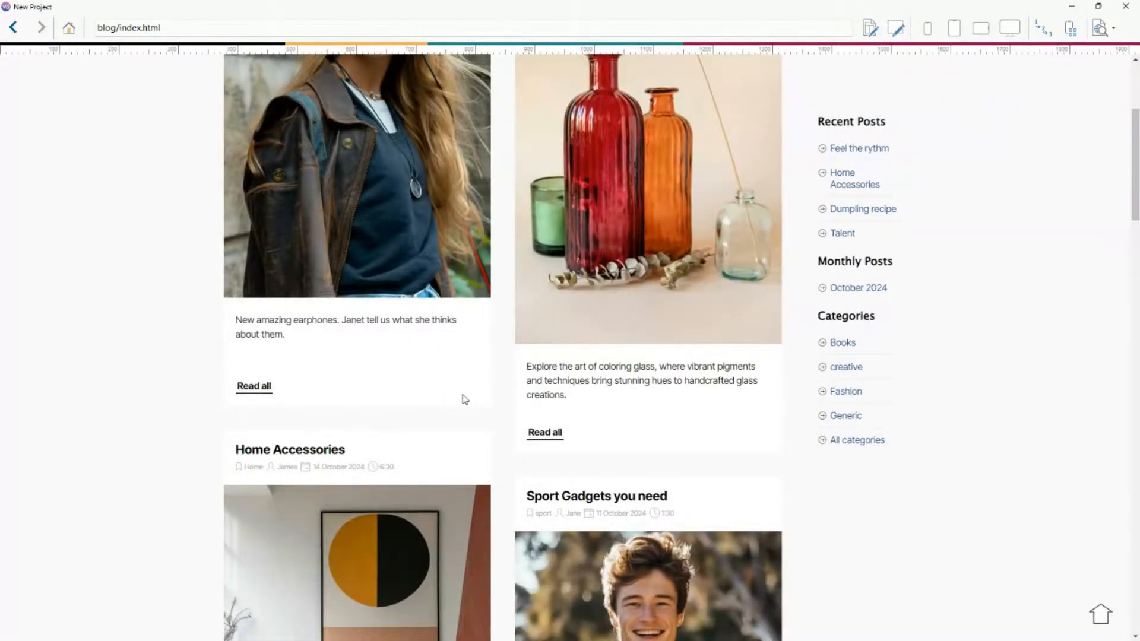
{"action": "scroll", "coordinate": [505, 406], "scroll_direction": "down", "scroll_amount": 5}
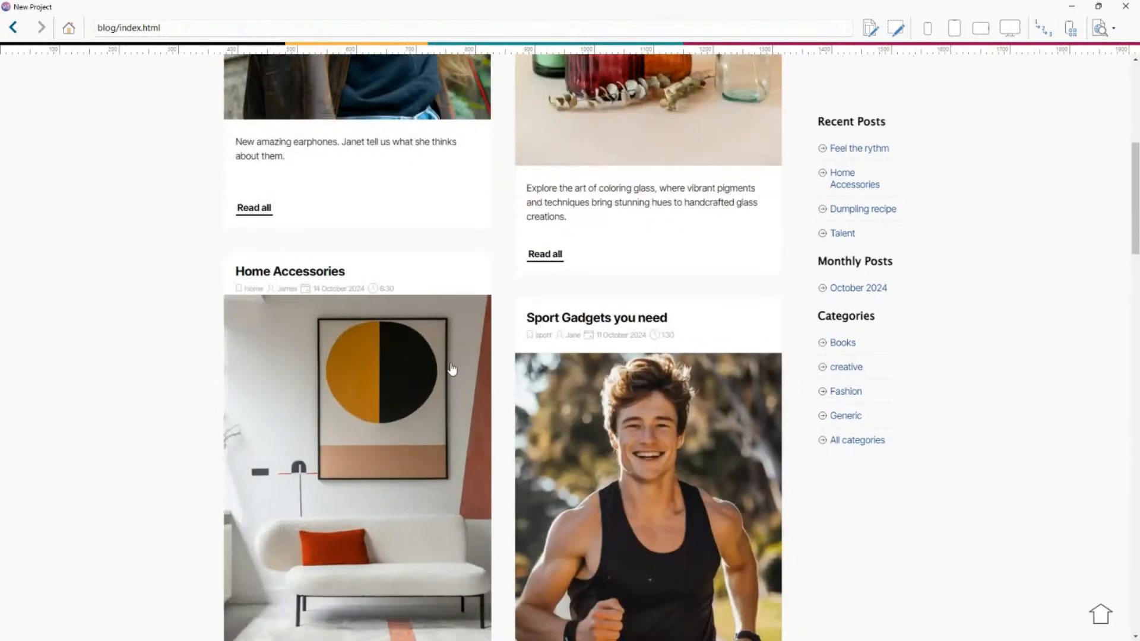
{"action": "scroll", "coordinate": [468, 408], "scroll_direction": "up", "scroll_amount": 4}
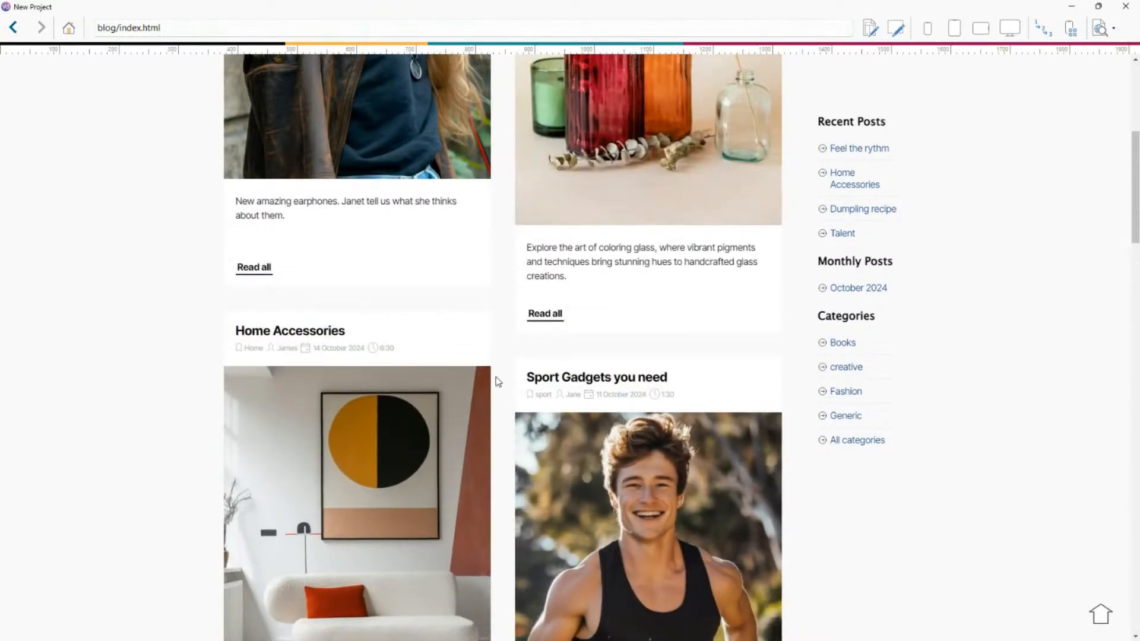
{"action": "scroll", "coordinate": [790, 343], "scroll_direction": "down", "scroll_amount": 2}
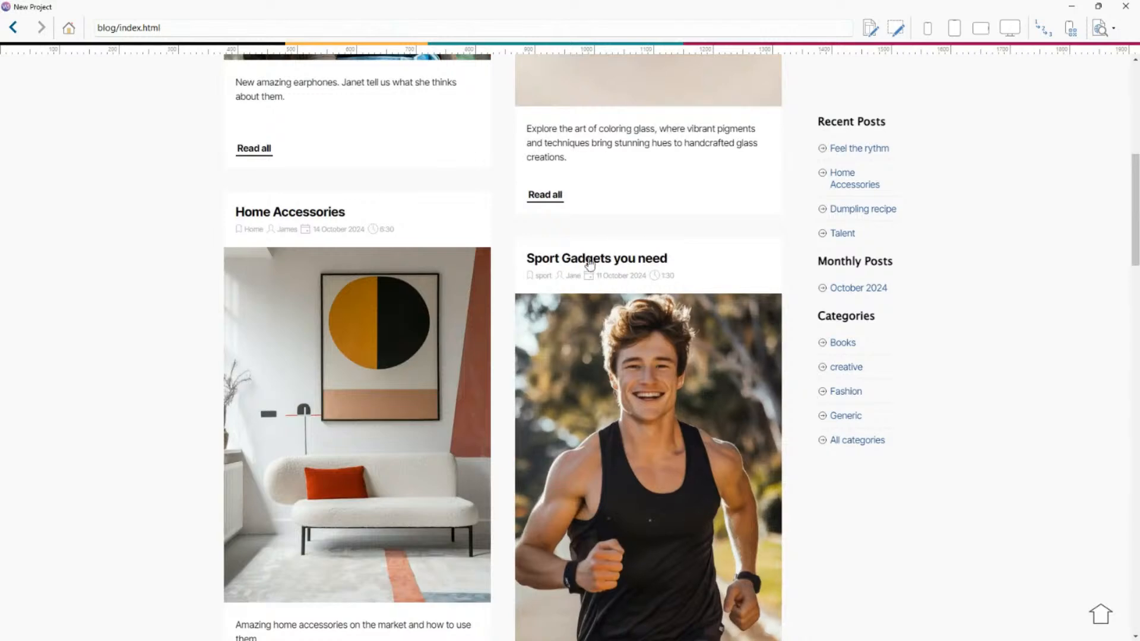
{"action": "scroll", "coordinate": [504, 239], "scroll_direction": "down", "scroll_amount": 14}
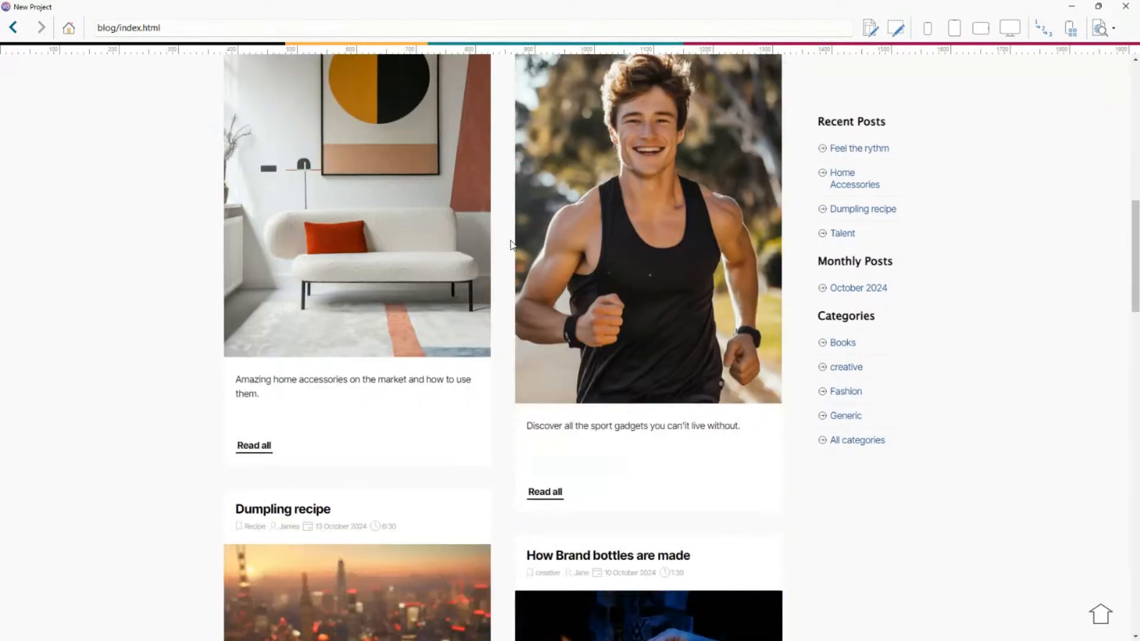
{"action": "scroll", "coordinate": [513, 245], "scroll_direction": "down", "scroll_amount": 2}
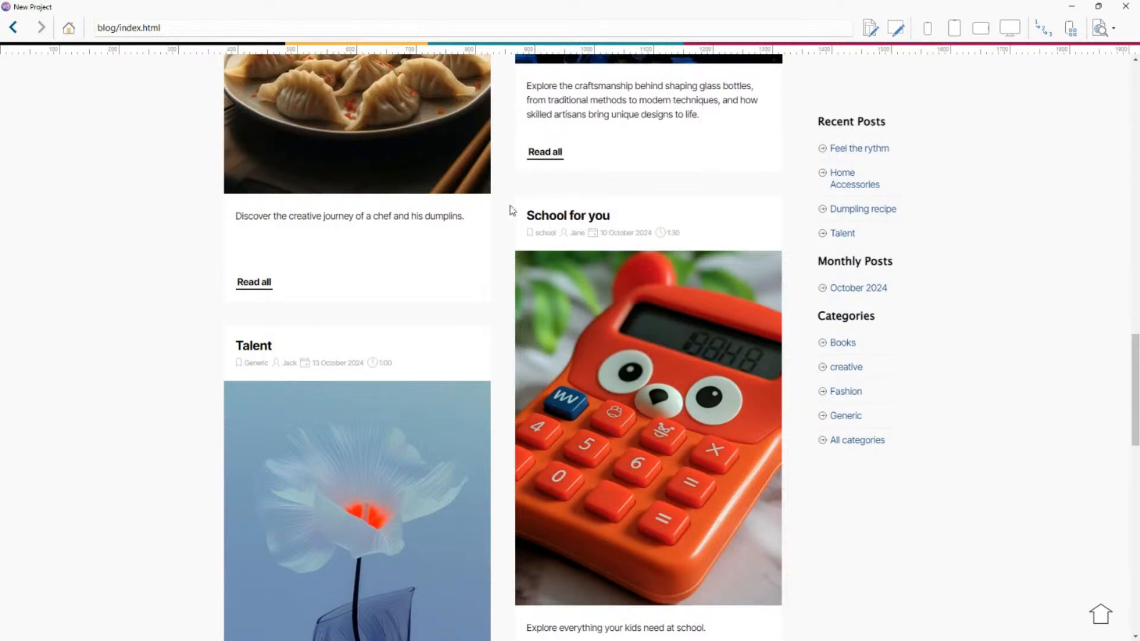
{"action": "scroll", "coordinate": [432, 325], "scroll_direction": "down", "scroll_amount": 9}
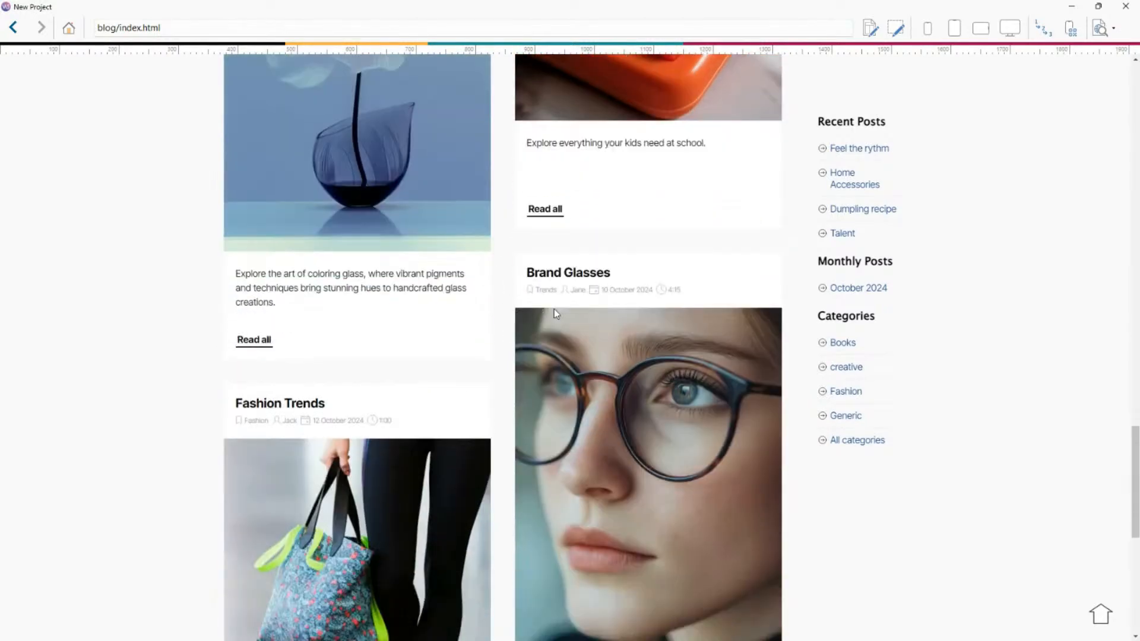
{"action": "scroll", "coordinate": [599, 296], "scroll_direction": "down", "scroll_amount": 4}
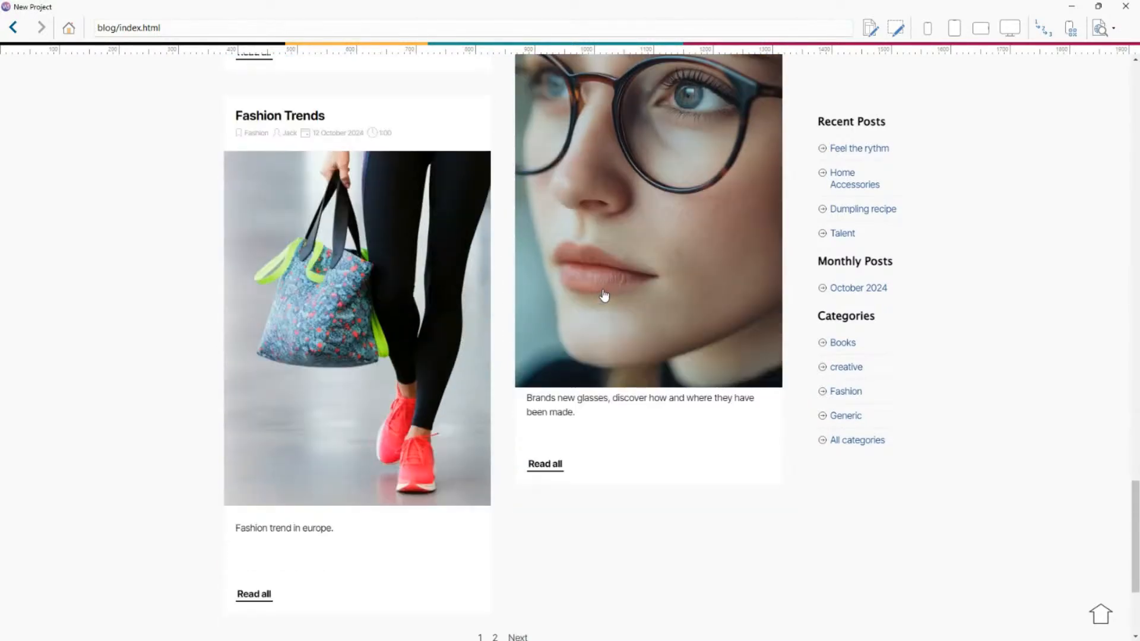
{"action": "scroll", "coordinate": [603, 295], "scroll_direction": "down", "scroll_amount": 3}
{"action": "scroll", "coordinate": [617, 285], "scroll_direction": "up", "scroll_amount": 15}
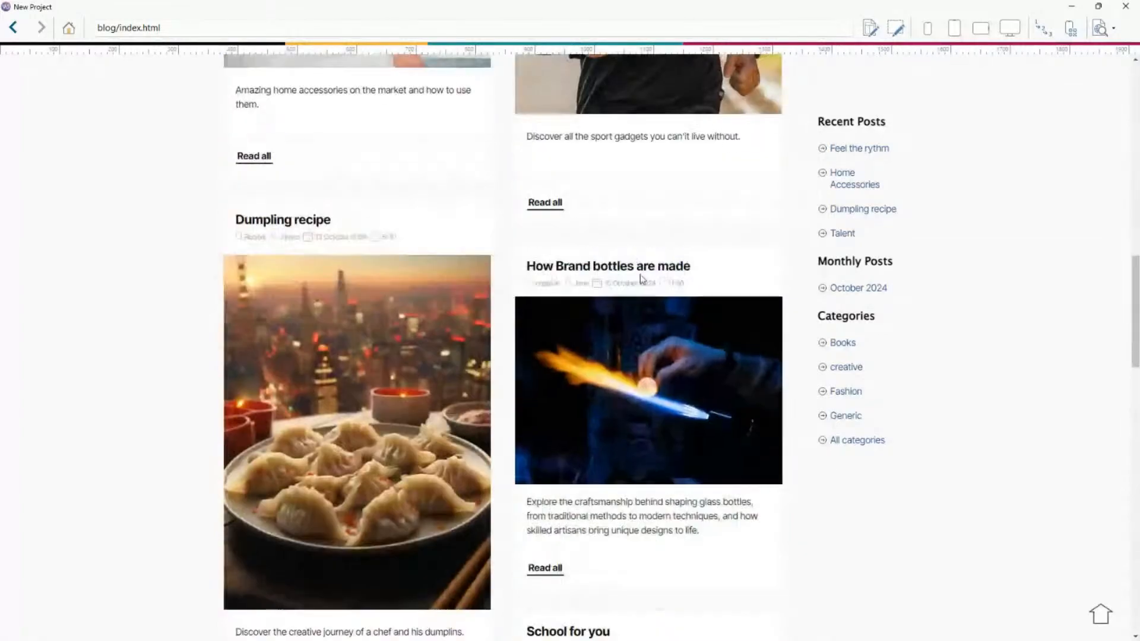
{"action": "scroll", "coordinate": [641, 279], "scroll_direction": "up", "scroll_amount": 14}
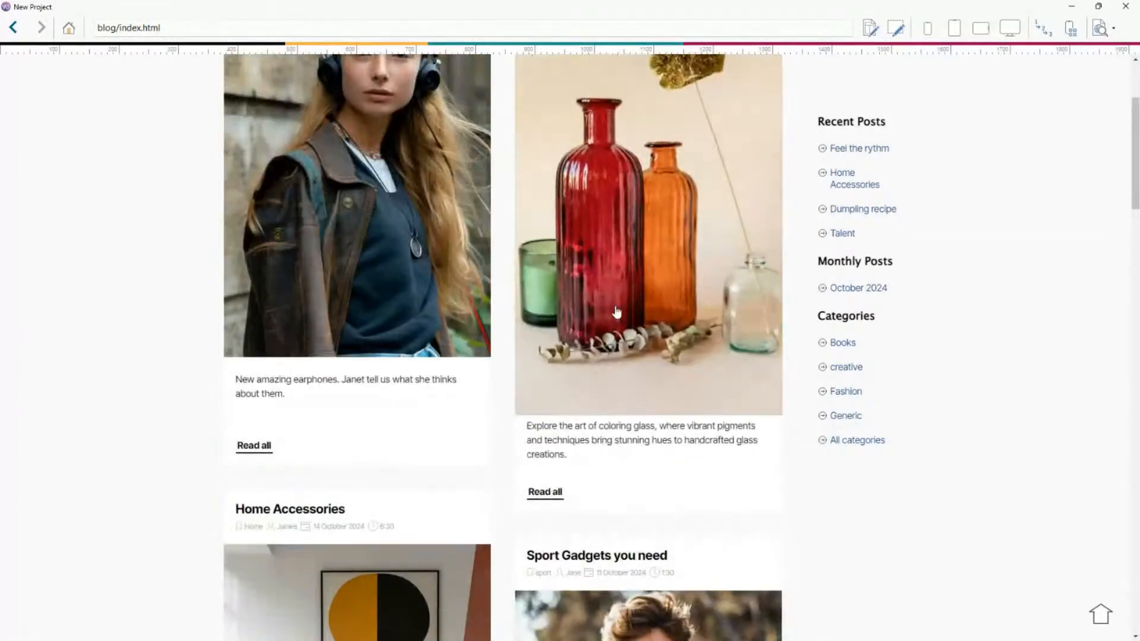
{"action": "scroll", "coordinate": [618, 311], "scroll_direction": "up", "scroll_amount": 3}
{"action": "scroll", "coordinate": [636, 303], "scroll_direction": "down", "scroll_amount": 8}
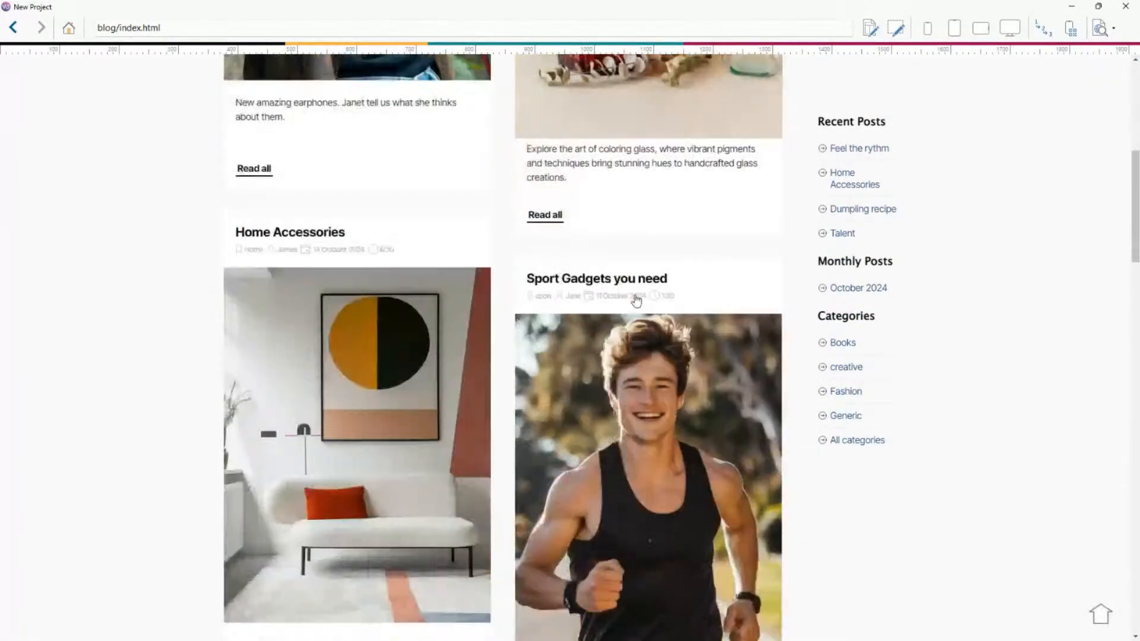
{"action": "scroll", "coordinate": [636, 300], "scroll_direction": "down", "scroll_amount": 5}
{"action": "scroll", "coordinate": [662, 301], "scroll_direction": "up", "scroll_amount": 5}
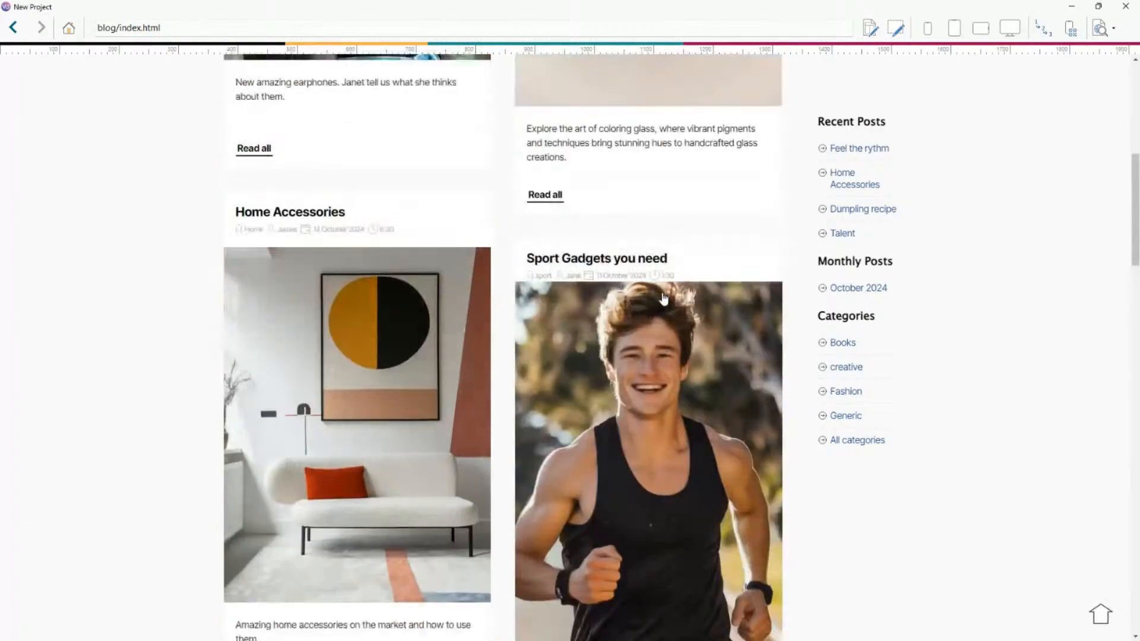
{"action": "scroll", "coordinate": [618, 368], "scroll_direction": "down", "scroll_amount": 4}
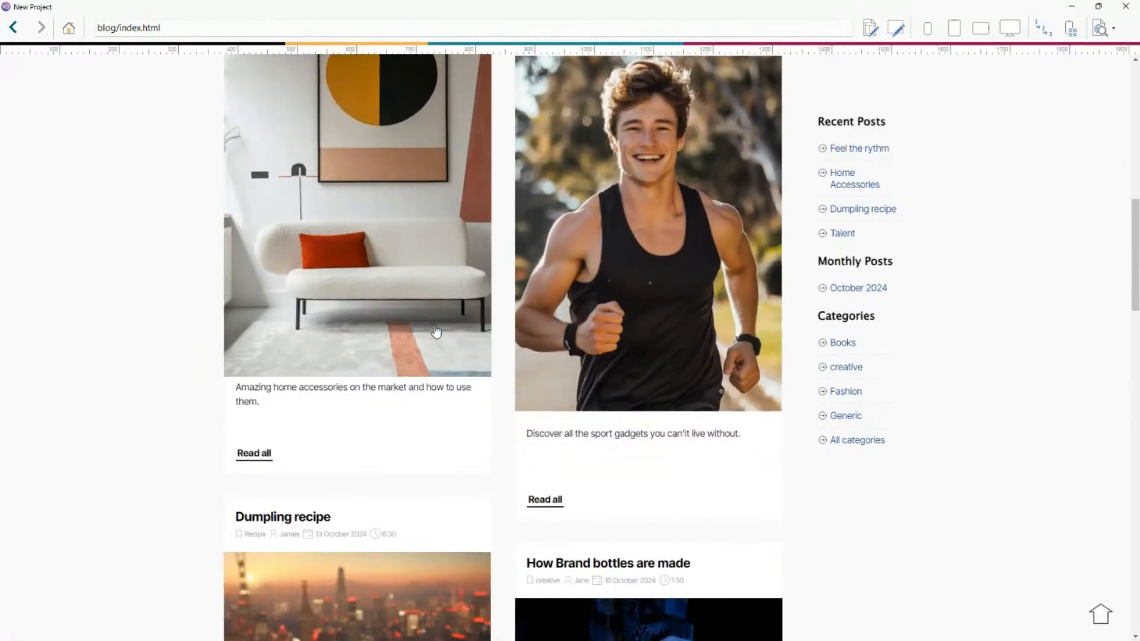
{"action": "scroll", "coordinate": [435, 331], "scroll_direction": "up", "scroll_amount": 4}
{"action": "scroll", "coordinate": [436, 356], "scroll_direction": "down", "scroll_amount": 4}
{"action": "scroll", "coordinate": [436, 368], "scroll_direction": "up", "scroll_amount": 4}
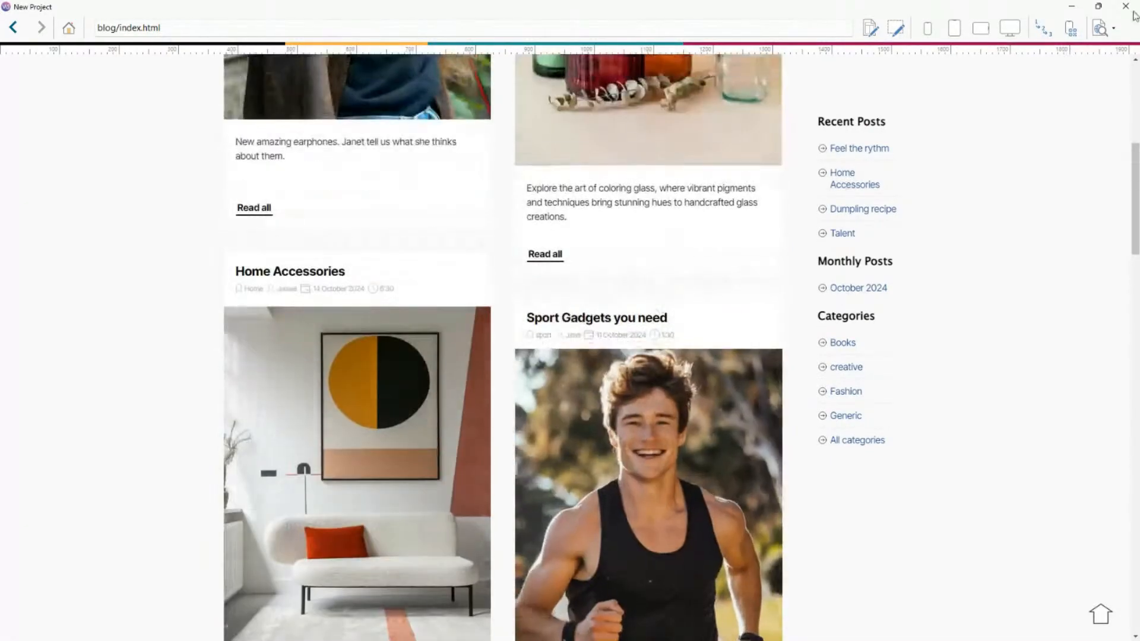
{"action": "left_click", "coordinate": [1127, 7]}
Set the card layout of the blog's main page to Variable height and preview the article cards.
{"action": "left_click", "coordinate": [301, 103]}
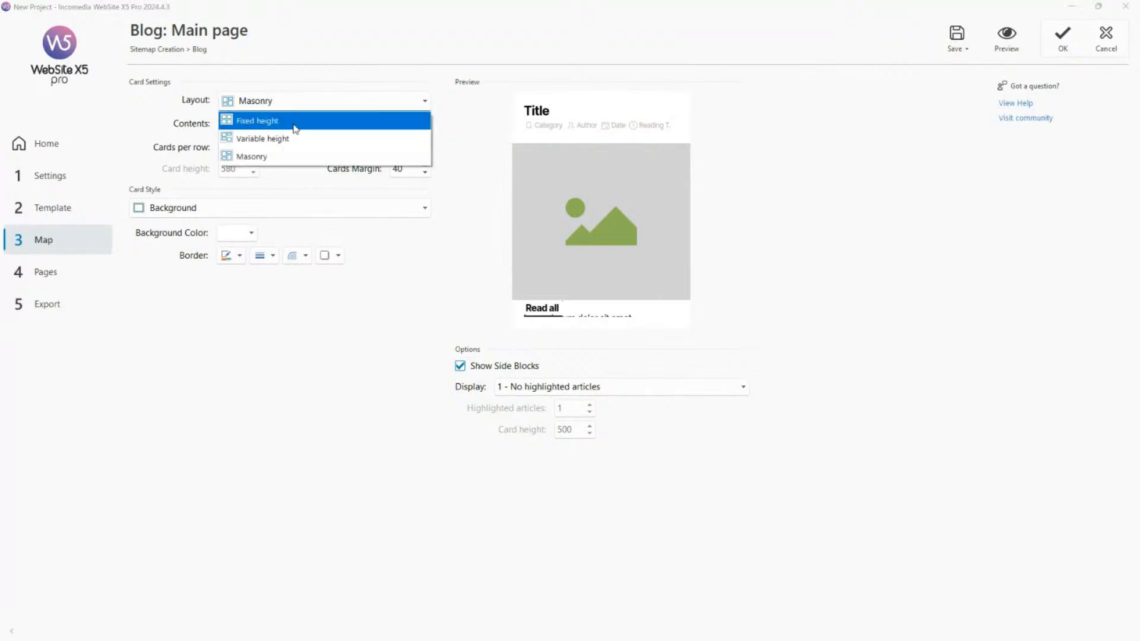
{"action": "left_click", "coordinate": [293, 139]}
{"action": "left_click", "coordinate": [1006, 43]}
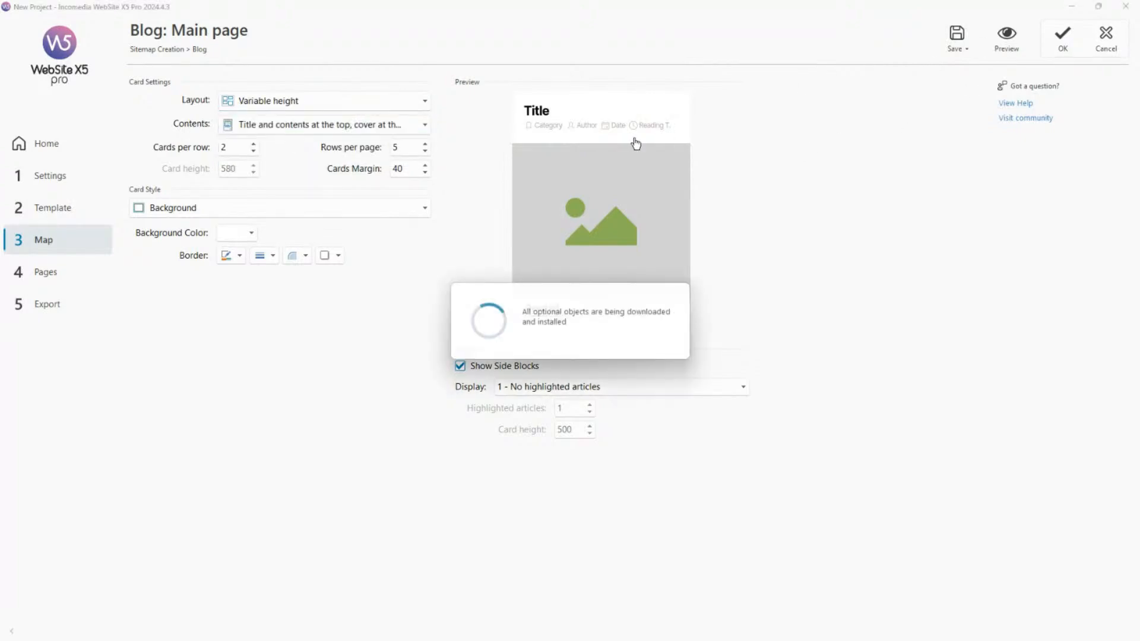
{"action": "scroll", "coordinate": [618, 192], "scroll_direction": "down", "scroll_amount": 2}
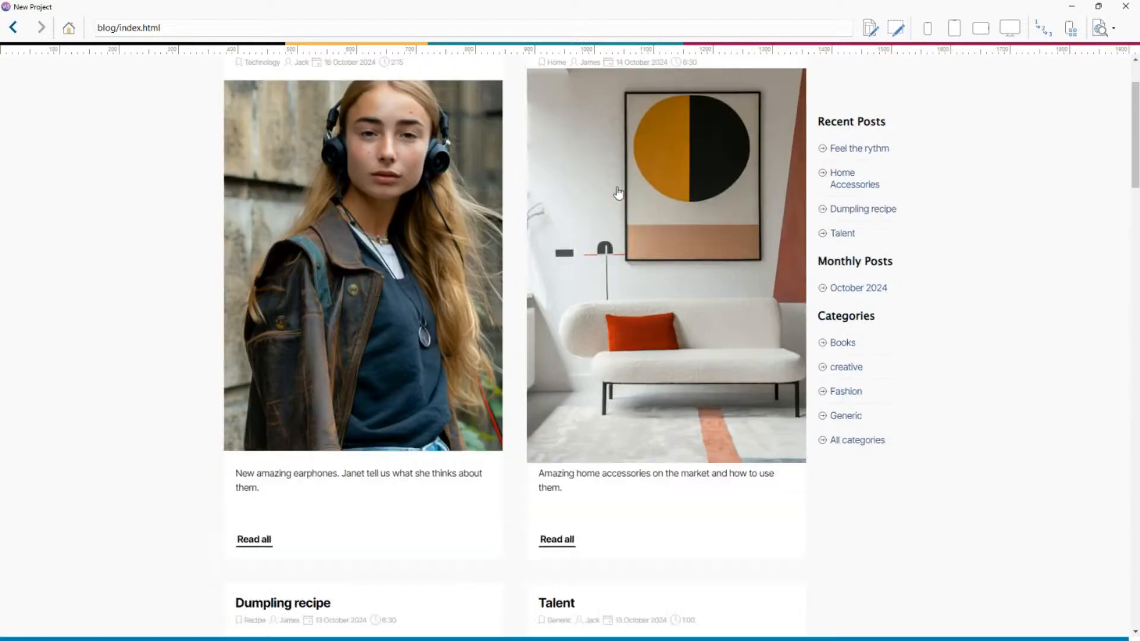
{"action": "scroll", "coordinate": [618, 192], "scroll_direction": "down", "scroll_amount": 10}
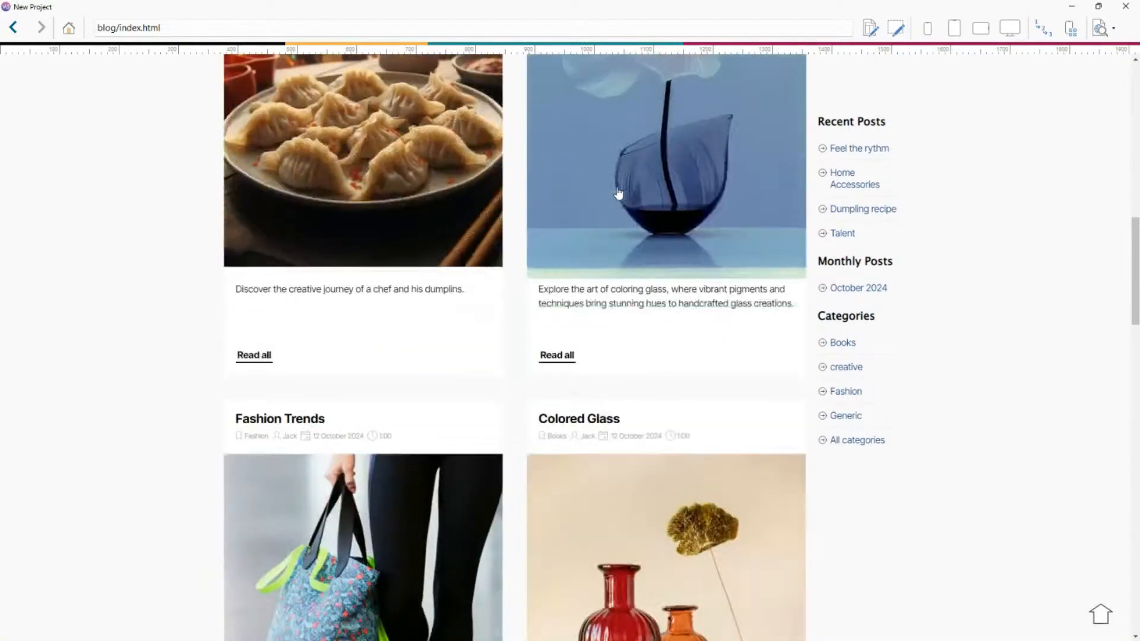
Examine how the rows of article cards align and where gaps appear in the Variable height layout, then close the preview.
{"action": "scroll", "coordinate": [618, 191], "scroll_direction": "down", "scroll_amount": 7}
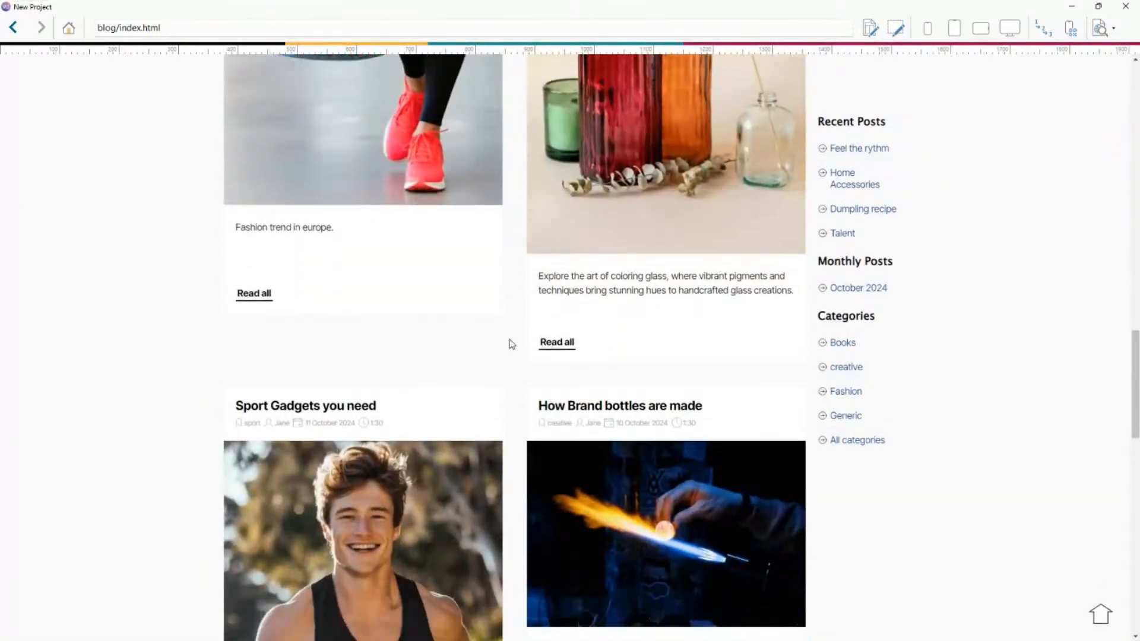
{"action": "scroll", "coordinate": [511, 344], "scroll_direction": "up", "scroll_amount": 11}
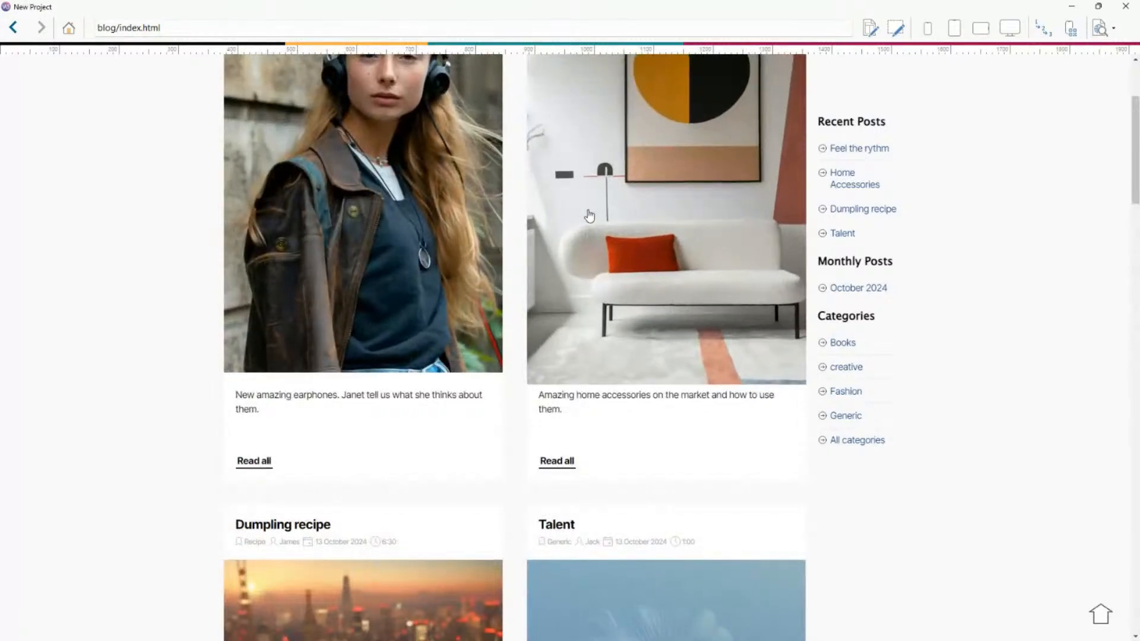
{"action": "scroll", "coordinate": [590, 216], "scroll_direction": "down", "scroll_amount": 7}
{"action": "scroll", "coordinate": [594, 232], "scroll_direction": "up", "scroll_amount": 5}
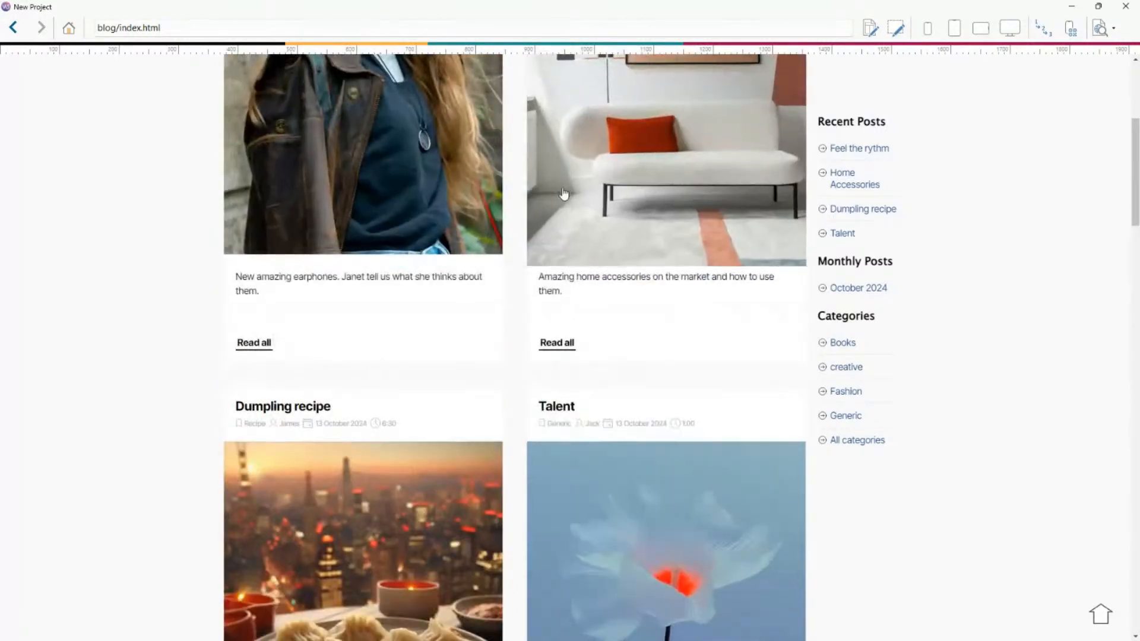
{"action": "scroll", "coordinate": [553, 209], "scroll_direction": "down", "scroll_amount": 8}
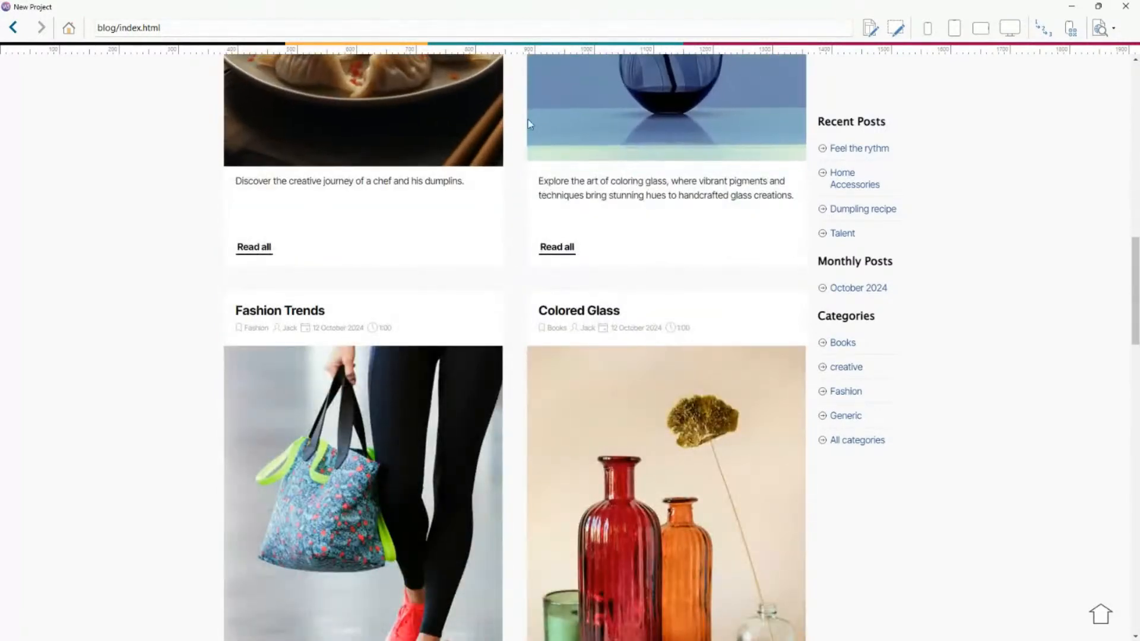
{"action": "scroll", "coordinate": [531, 124], "scroll_direction": "down", "scroll_amount": 6}
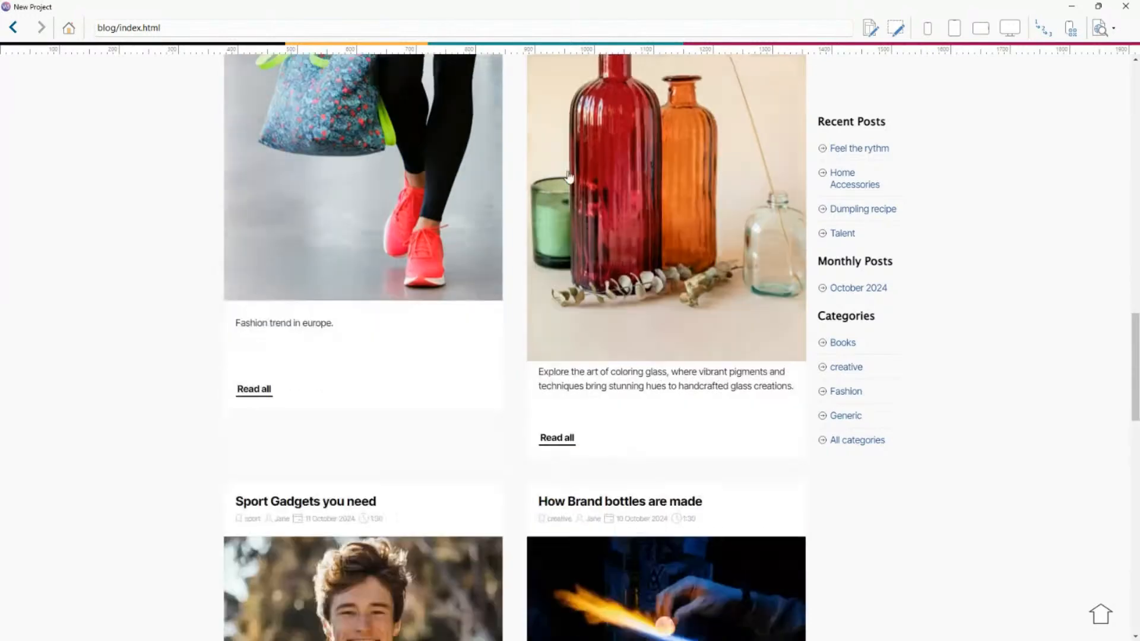
{"action": "scroll", "coordinate": [466, 244], "scroll_direction": "up", "scroll_amount": 3}
{"action": "scroll", "coordinate": [457, 225], "scroll_direction": "down", "scroll_amount": 2}
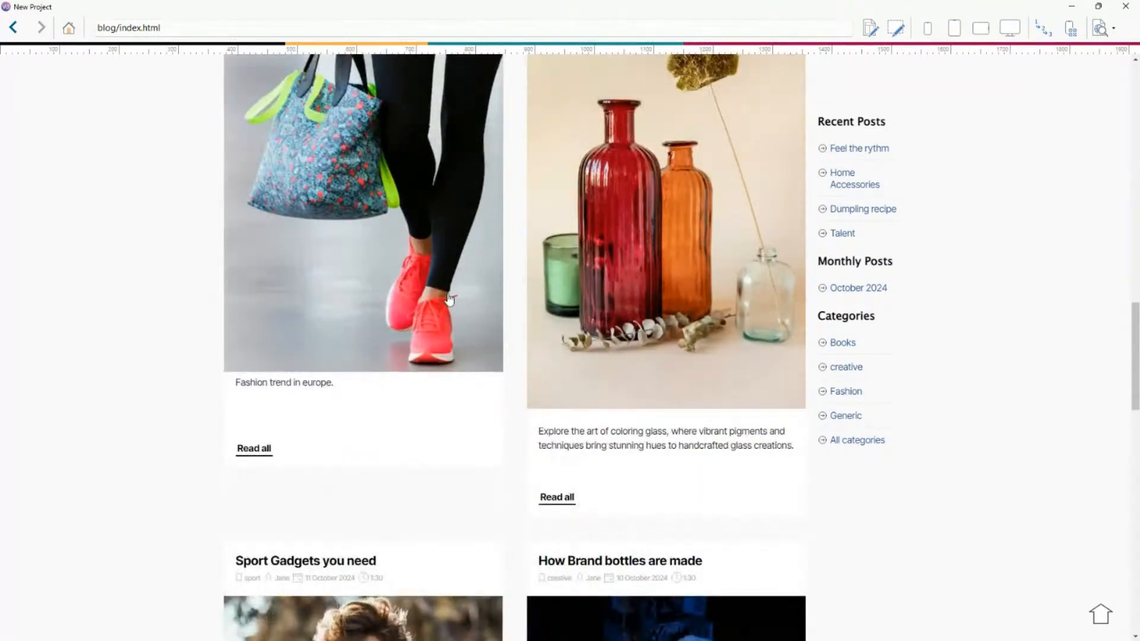
{"action": "scroll", "coordinate": [450, 300], "scroll_direction": "down", "scroll_amount": 2}
{"action": "scroll", "coordinate": [627, 235], "scroll_direction": "down", "scroll_amount": 3}
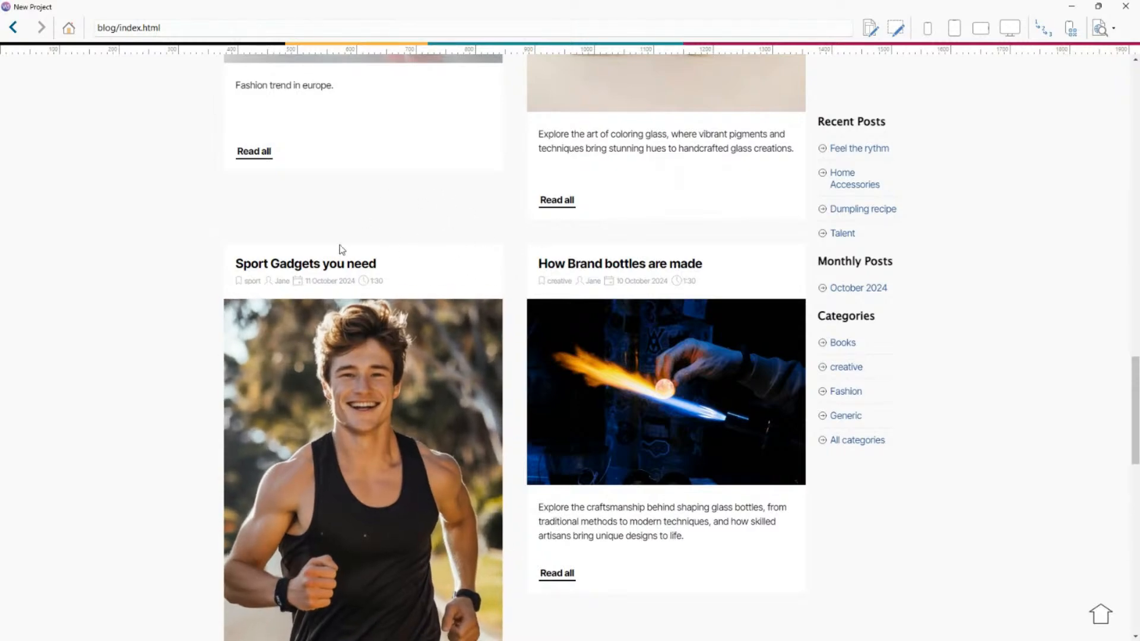
{"action": "scroll", "coordinate": [560, 237], "scroll_direction": "down", "scroll_amount": 4}
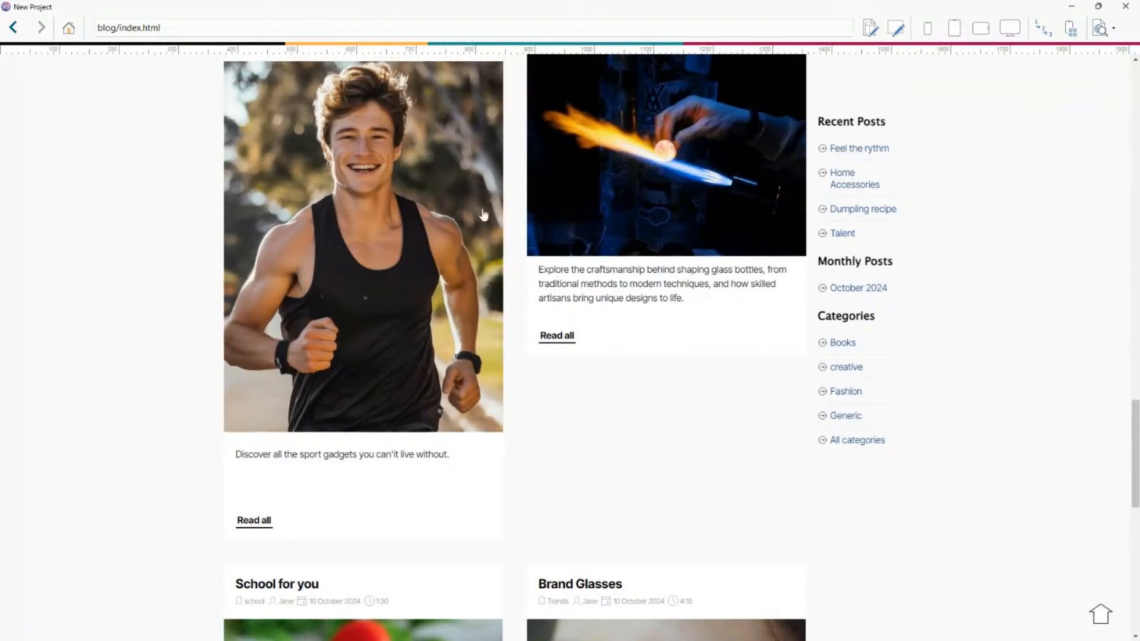
{"action": "scroll", "coordinate": [594, 193], "scroll_direction": "down", "scroll_amount": 3}
{"action": "scroll", "coordinate": [528, 245], "scroll_direction": "up", "scroll_amount": 5}
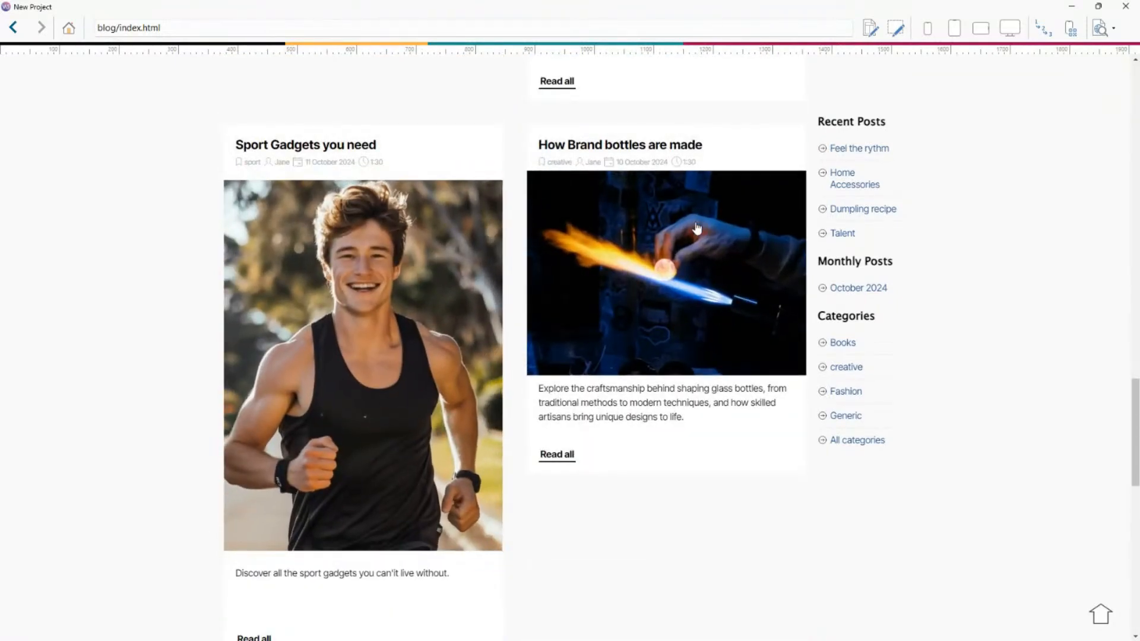
{"action": "scroll", "coordinate": [696, 225], "scroll_direction": "down", "scroll_amount": 7}
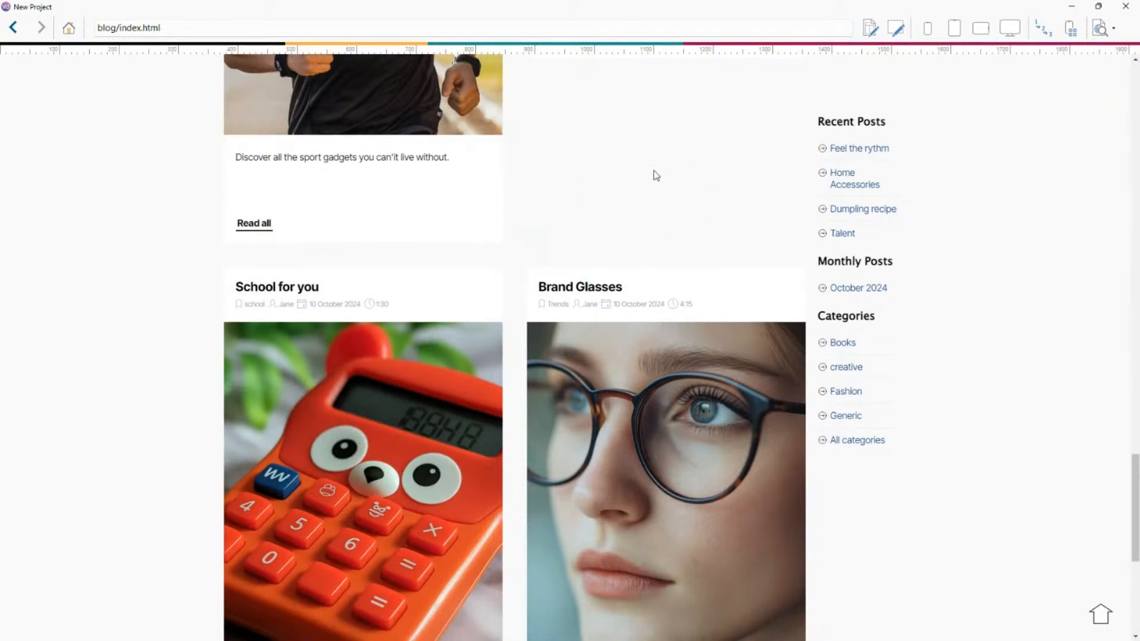
{"action": "scroll", "coordinate": [663, 213], "scroll_direction": "up", "scroll_amount": 2}
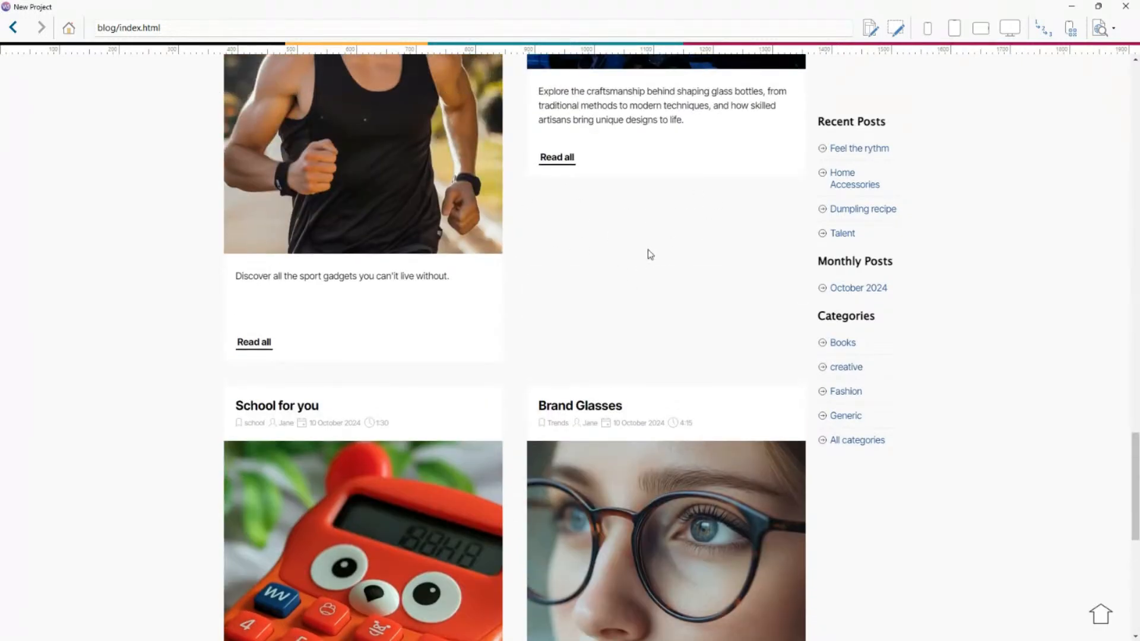
{"action": "left_click", "coordinate": [1125, 6]}
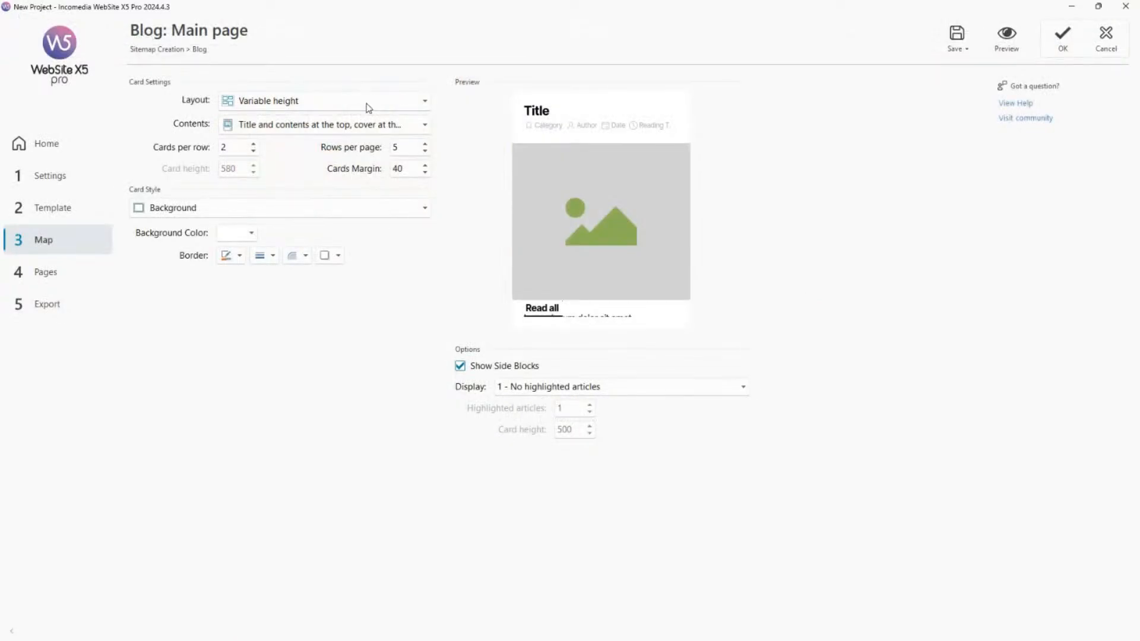
Set the card layout of the blog's main page to Masonry.
{"action": "left_click", "coordinate": [317, 110]}
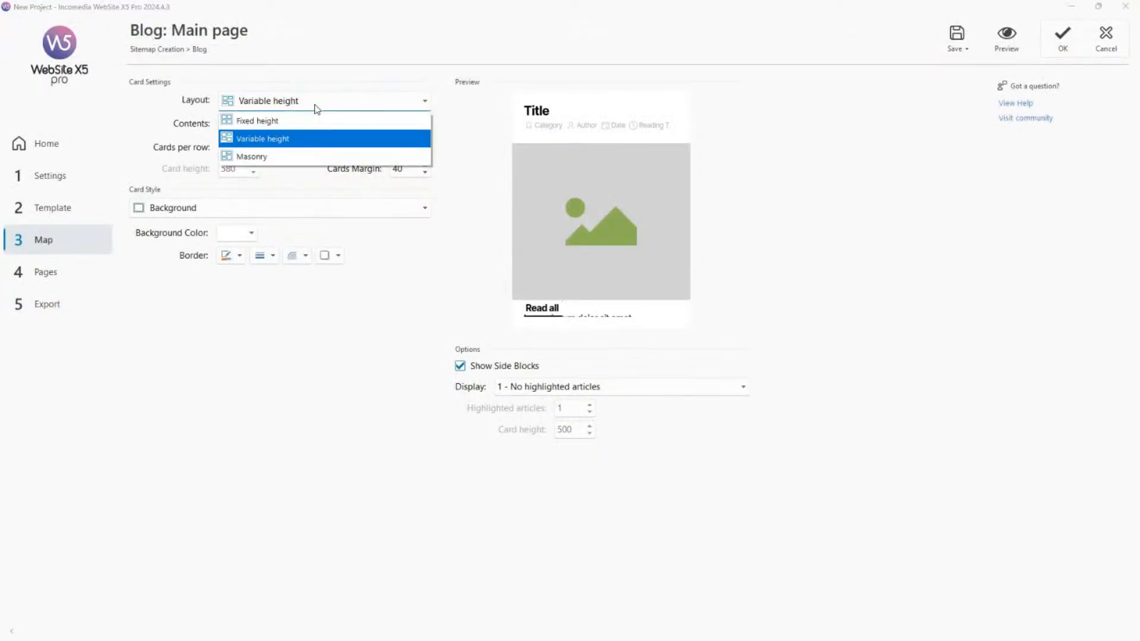
{"action": "left_click", "coordinate": [306, 142]}
{"action": "left_click", "coordinate": [410, 102]}
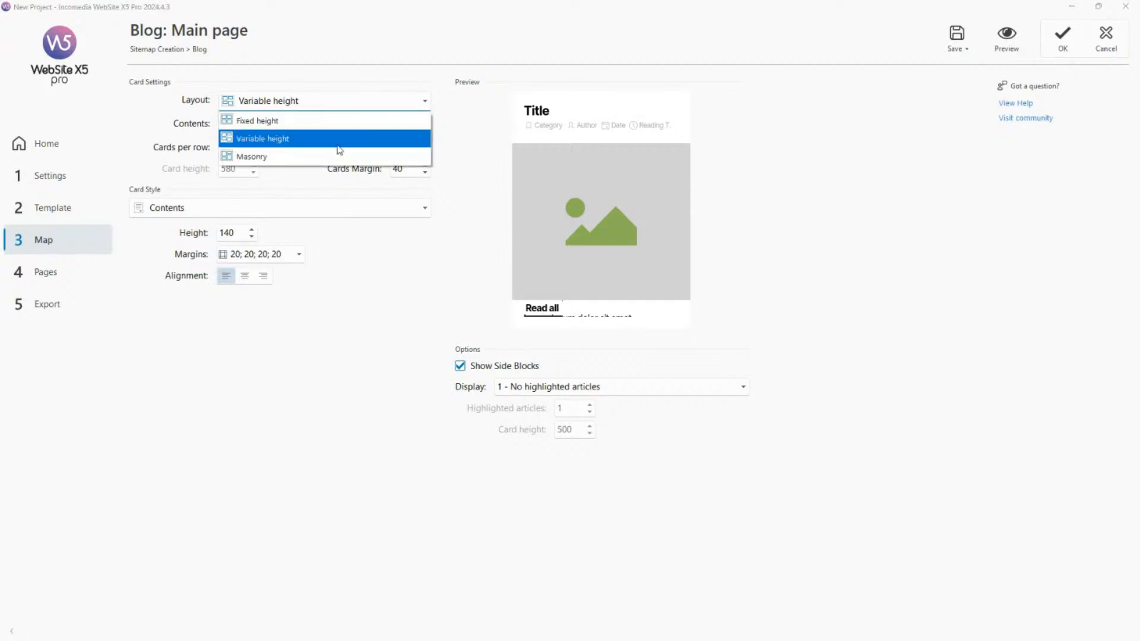
{"action": "left_click", "coordinate": [332, 156]}
Review the available card contents arrangements and the style settings for the card's cover, description and details.
{"action": "left_click", "coordinate": [331, 126]}
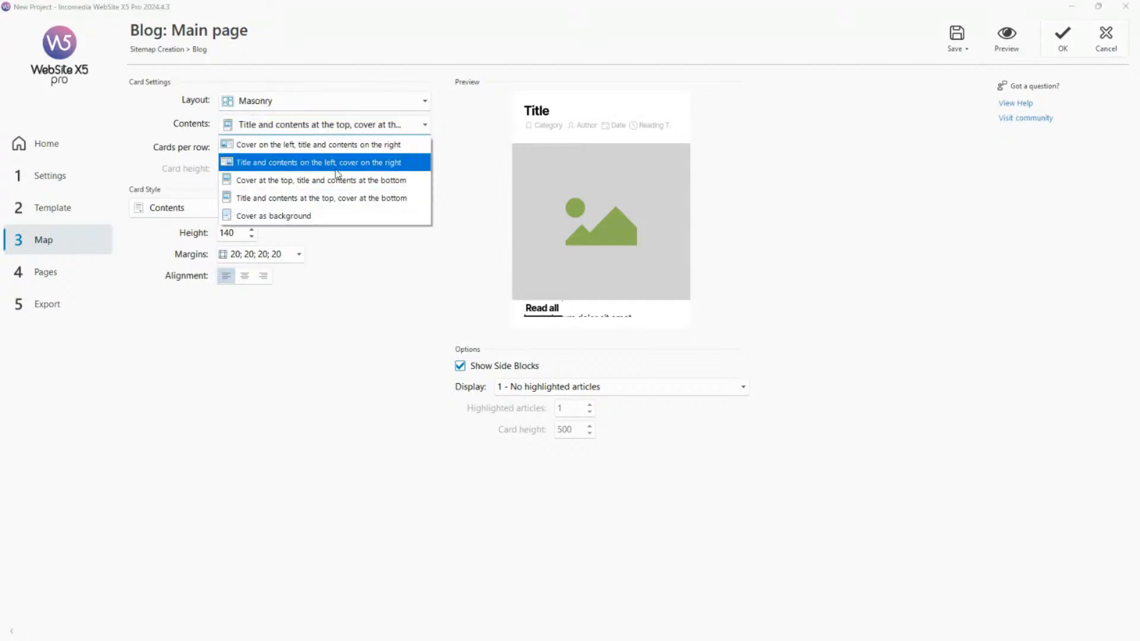
{"action": "double_click", "coordinate": [350, 124]}
{"action": "left_click", "coordinate": [350, 124]}
{"action": "left_click", "coordinate": [350, 124]}
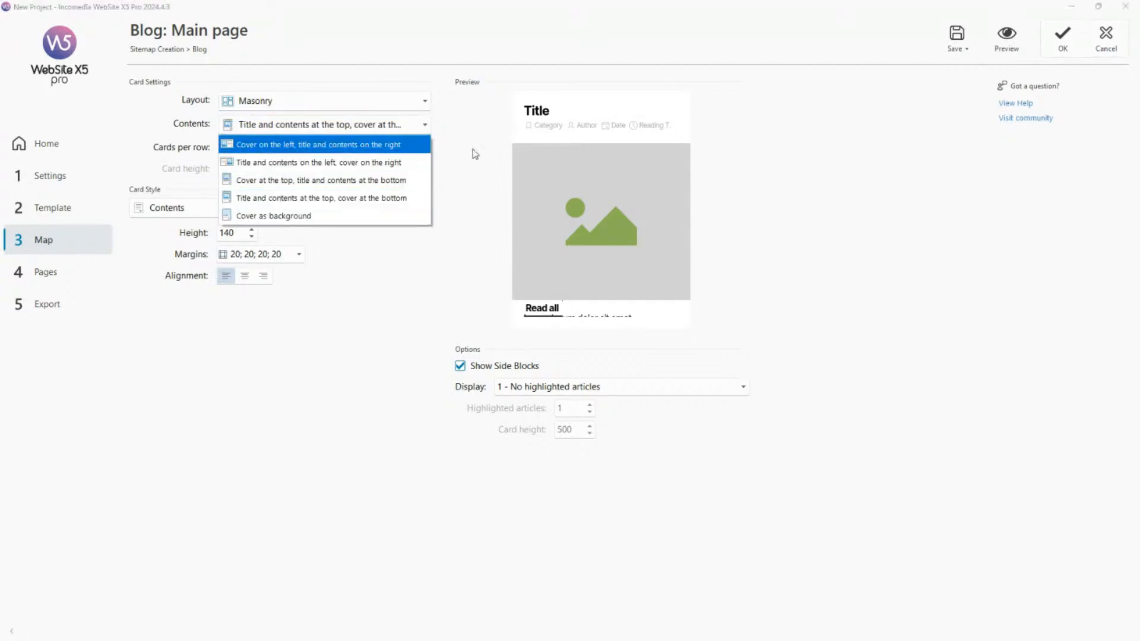
{"action": "left_click", "coordinate": [472, 149]}
{"action": "left_click", "coordinate": [579, 208]}
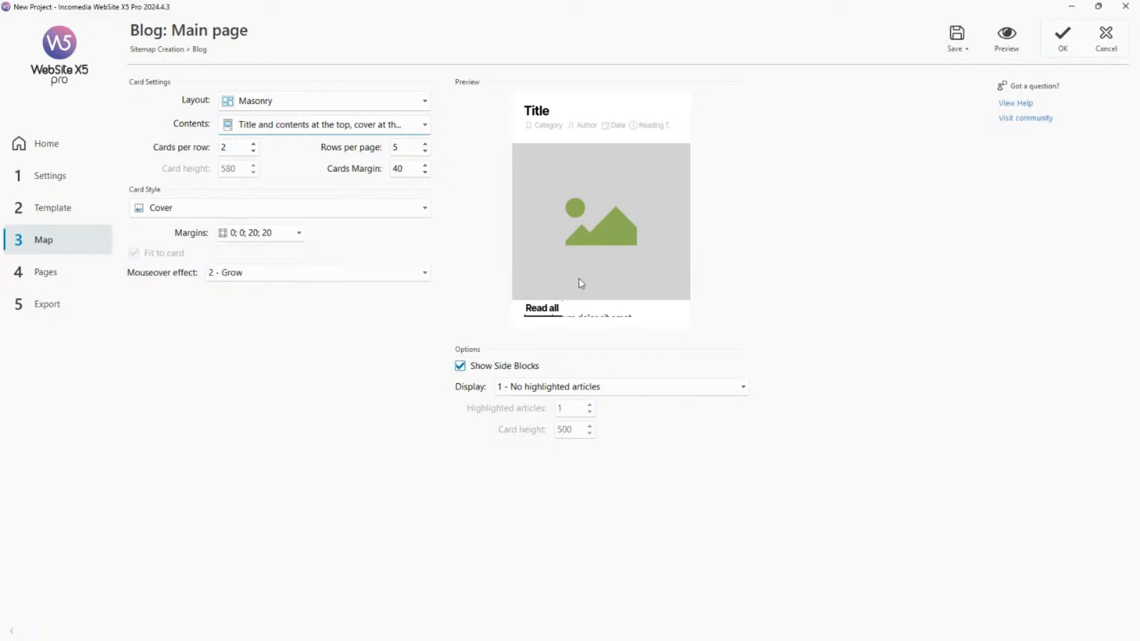
{"action": "left_click", "coordinate": [569, 320]}
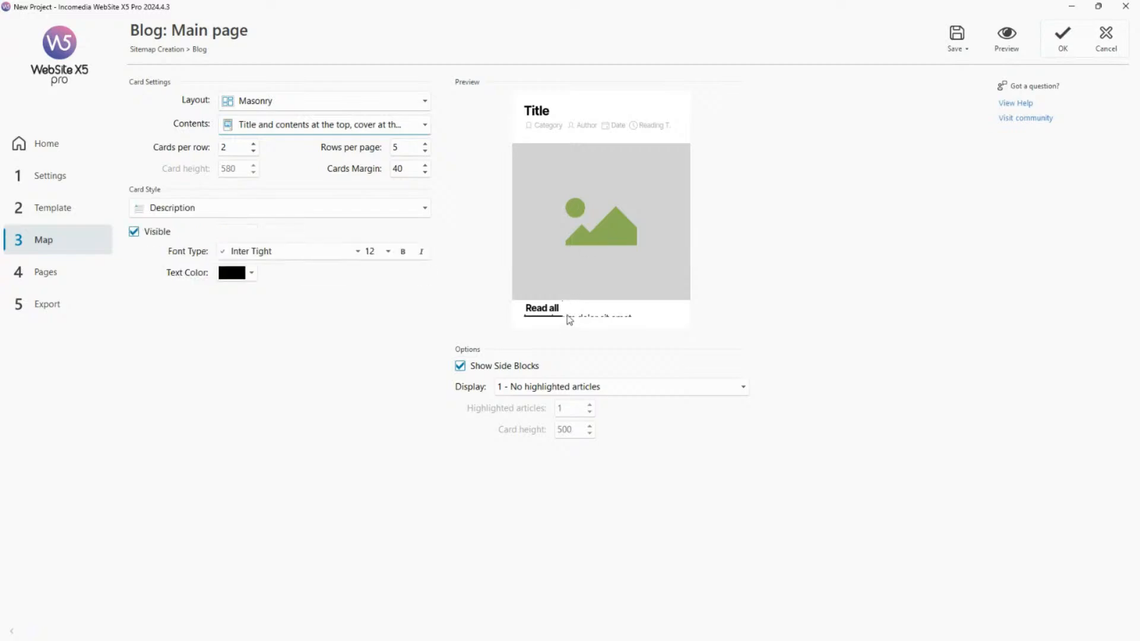
{"action": "left_click", "coordinate": [569, 282]}
{"action": "left_click", "coordinate": [557, 129]}
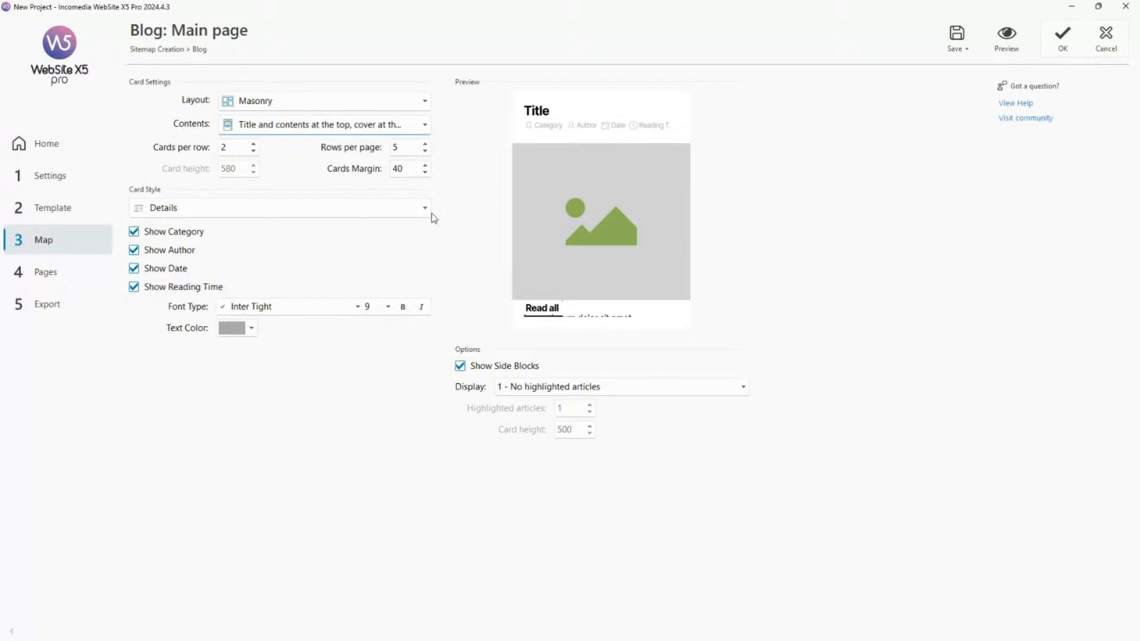
{"action": "left_click", "coordinate": [161, 291]}
Open the NEWS page from the sitemap for editing and select its Article List object in row 3.
{"action": "left_click", "coordinate": [60, 246]}
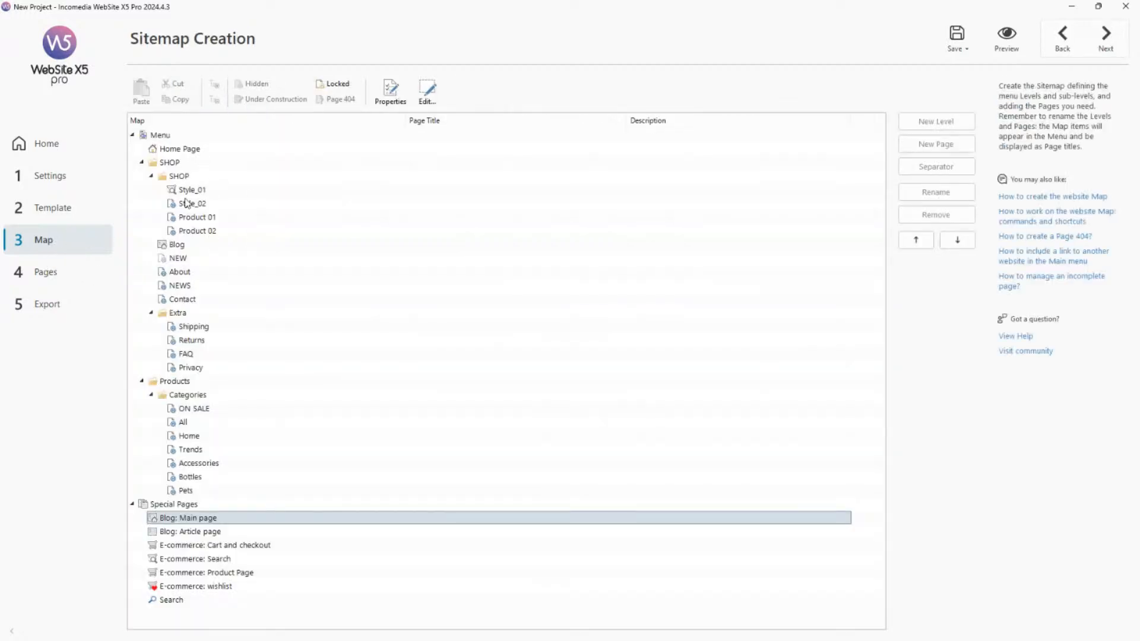
{"action": "double_click", "coordinate": [189, 286]}
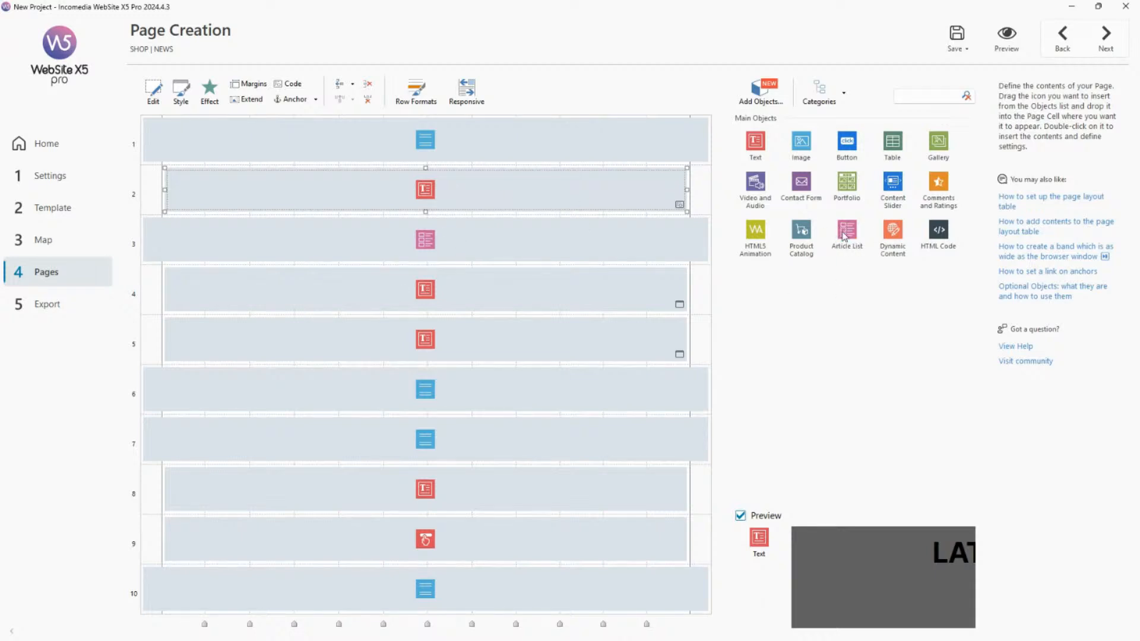
{"action": "left_click", "coordinate": [489, 250]}
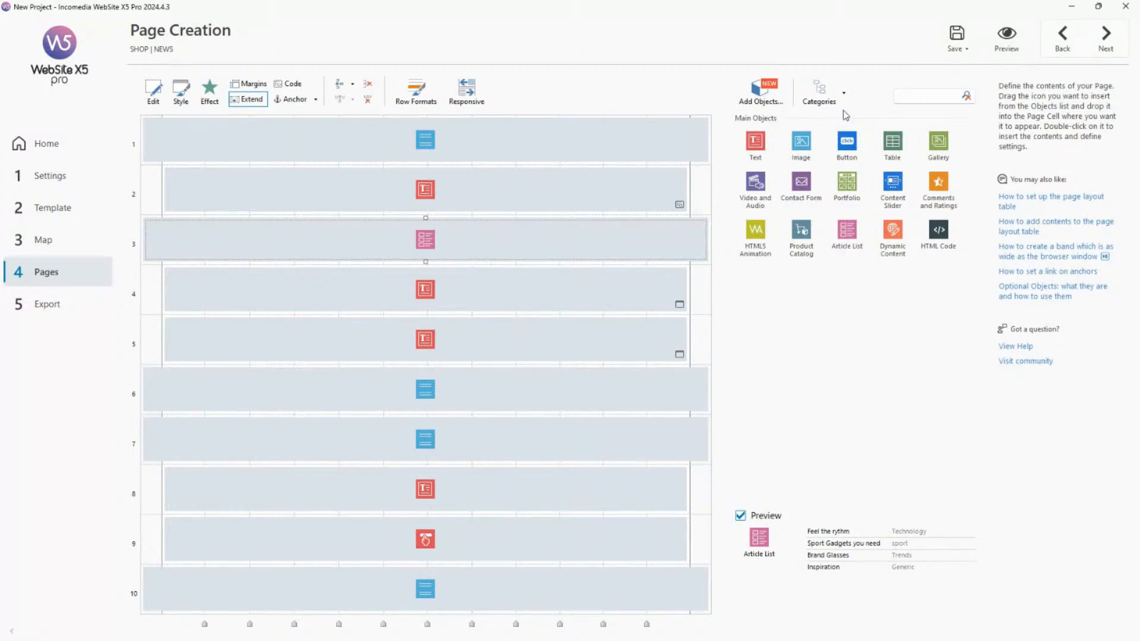
Preview the NEWS page and examine the article carousel, opening the Brand Glasses article and sliding through the cards.
{"action": "left_click", "coordinate": [1007, 37]}
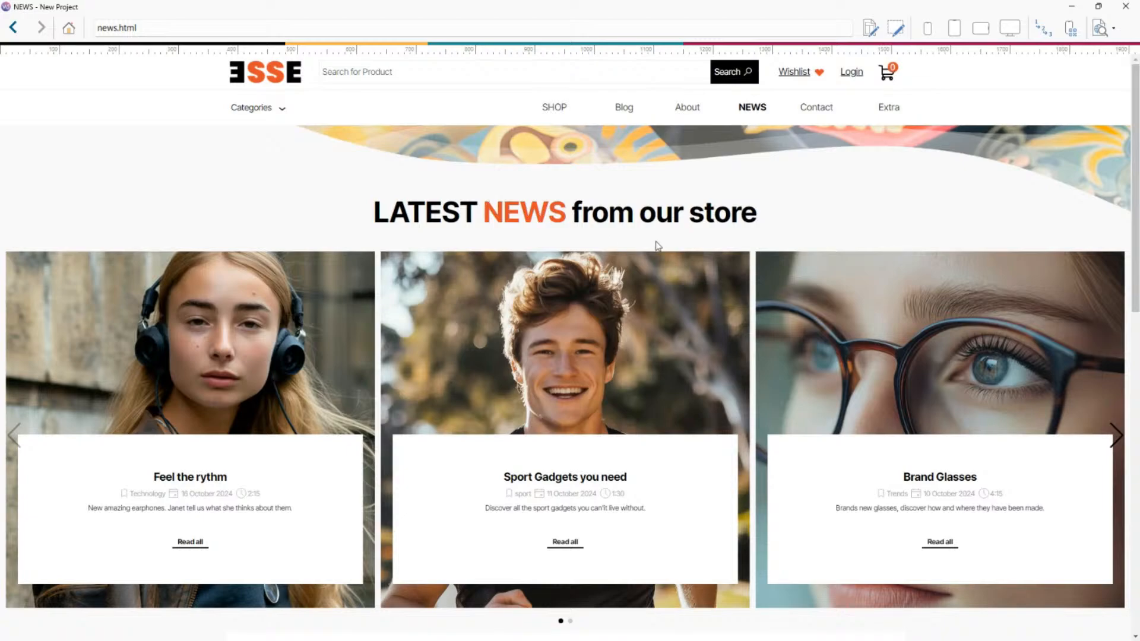
{"action": "scroll", "coordinate": [658, 245], "scroll_direction": "down", "scroll_amount": 7}
{"action": "scroll", "coordinate": [660, 237], "scroll_direction": "down", "scroll_amount": 8}
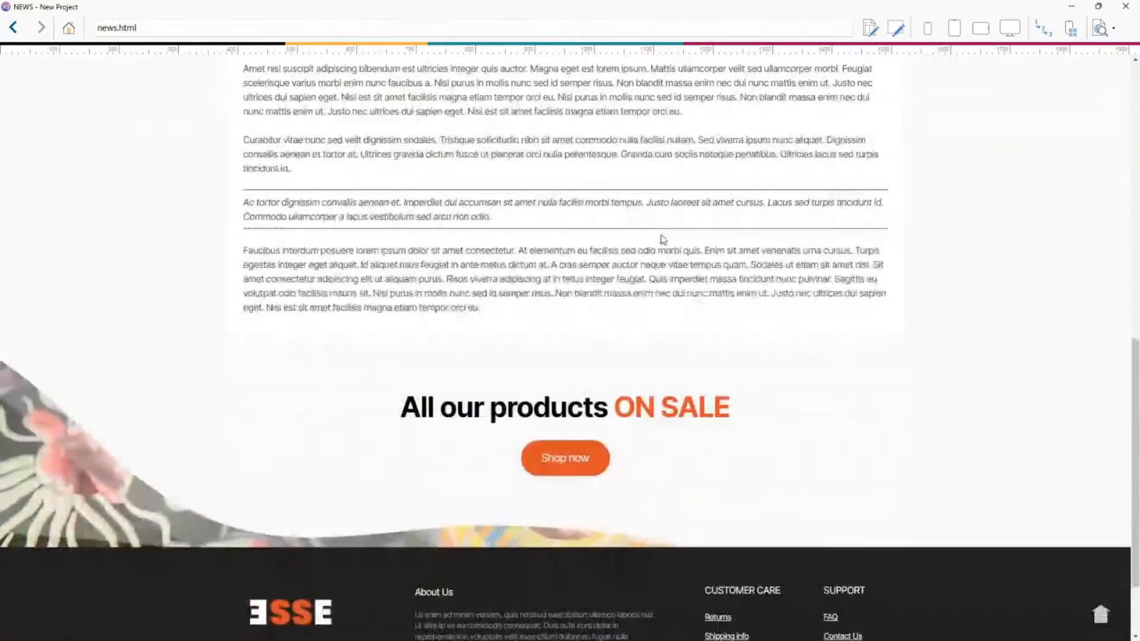
{"action": "scroll", "coordinate": [683, 362], "scroll_direction": "up", "scroll_amount": 15}
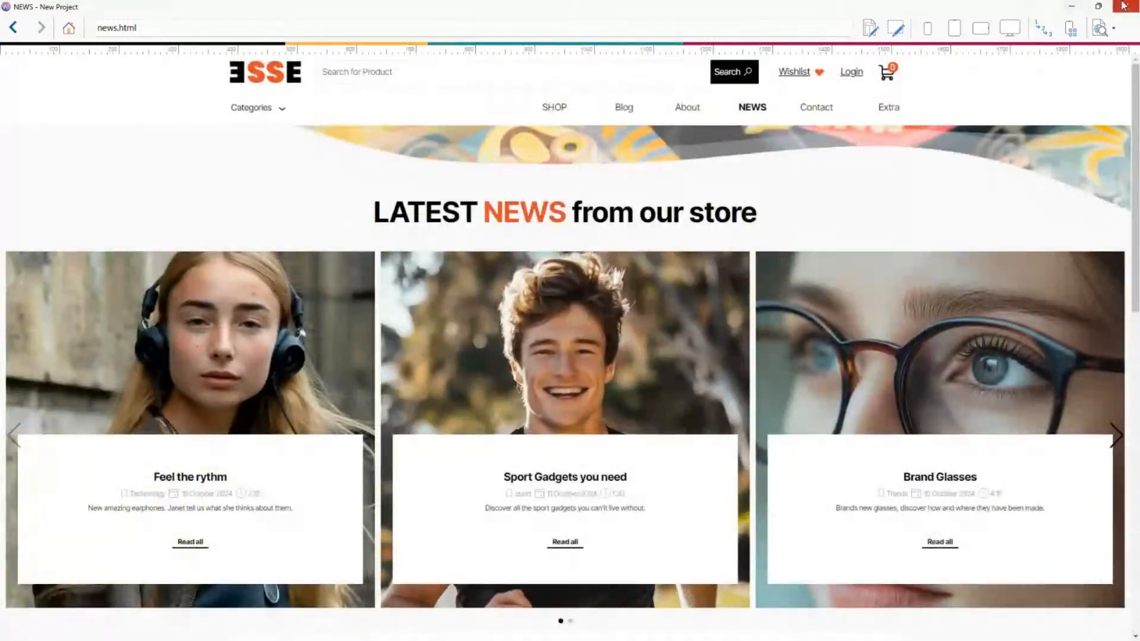
{"action": "scroll", "coordinate": [809, 226], "scroll_direction": "down", "scroll_amount": 6}
{"action": "scroll", "coordinate": [802, 257], "scroll_direction": "up", "scroll_amount": 5}
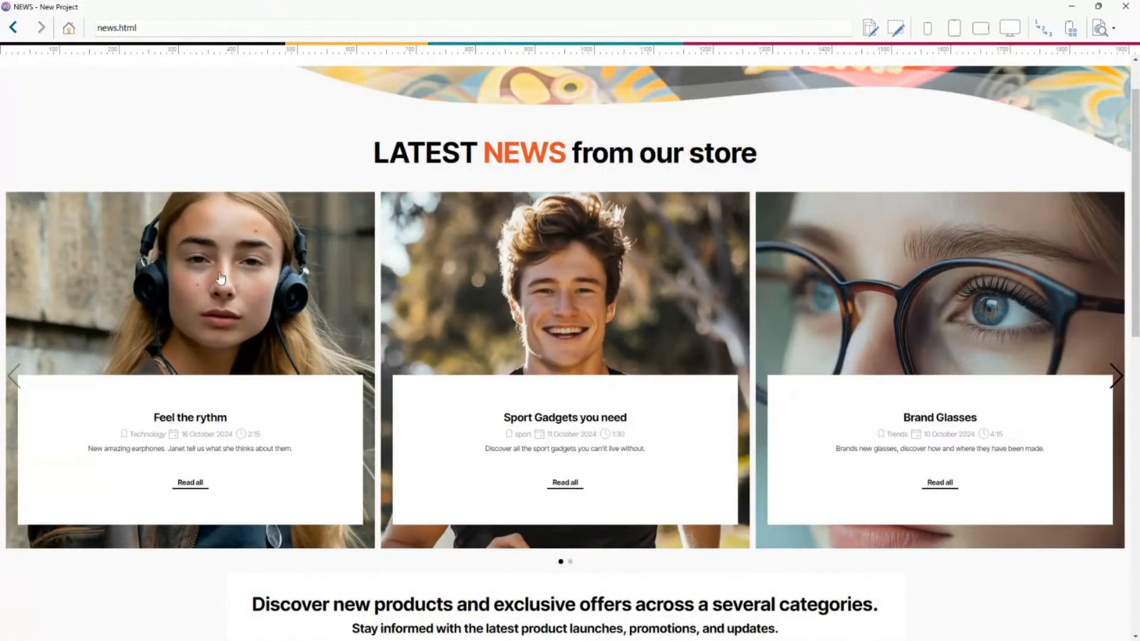
{"action": "left_click", "coordinate": [1111, 368]}
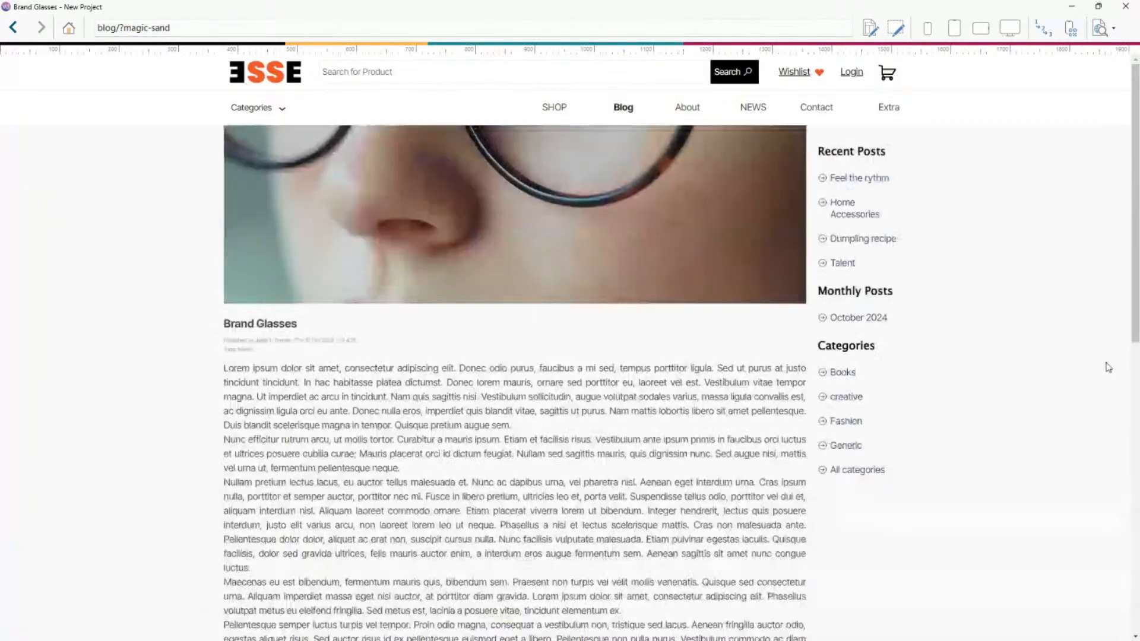
{"action": "left_click", "coordinate": [13, 28]}
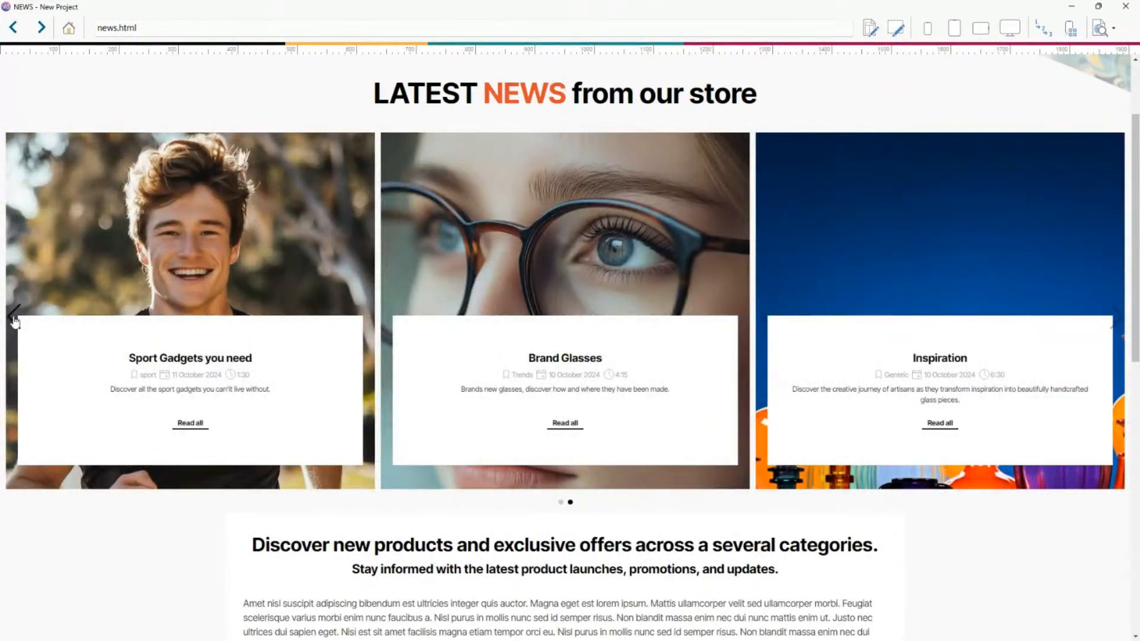
{"action": "left_click", "coordinate": [15, 321]}
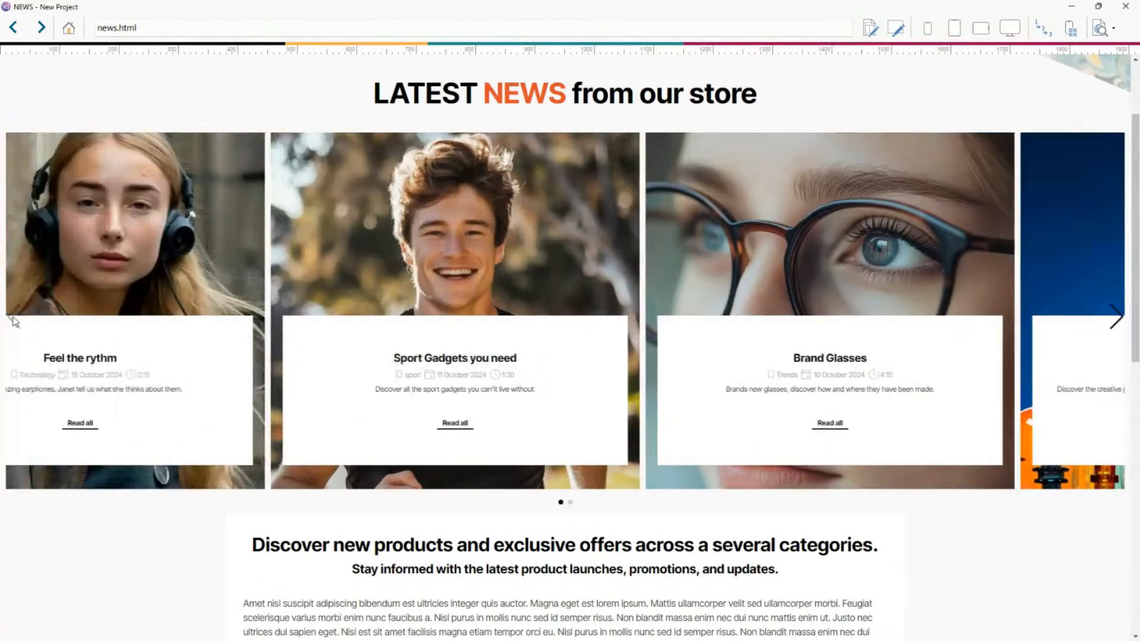
{"action": "left_click", "coordinate": [1117, 317]}
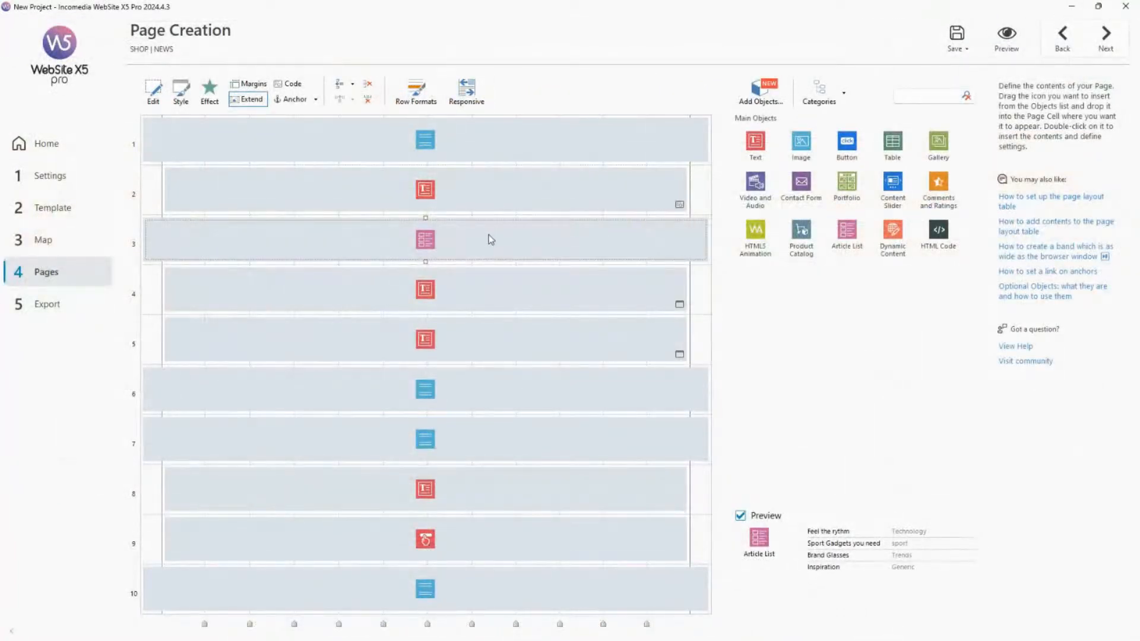
Open the Article List object and explore its sort order options, moving the Sport Gadgets article down and back up.
{"action": "double_click", "coordinate": [479, 246]}
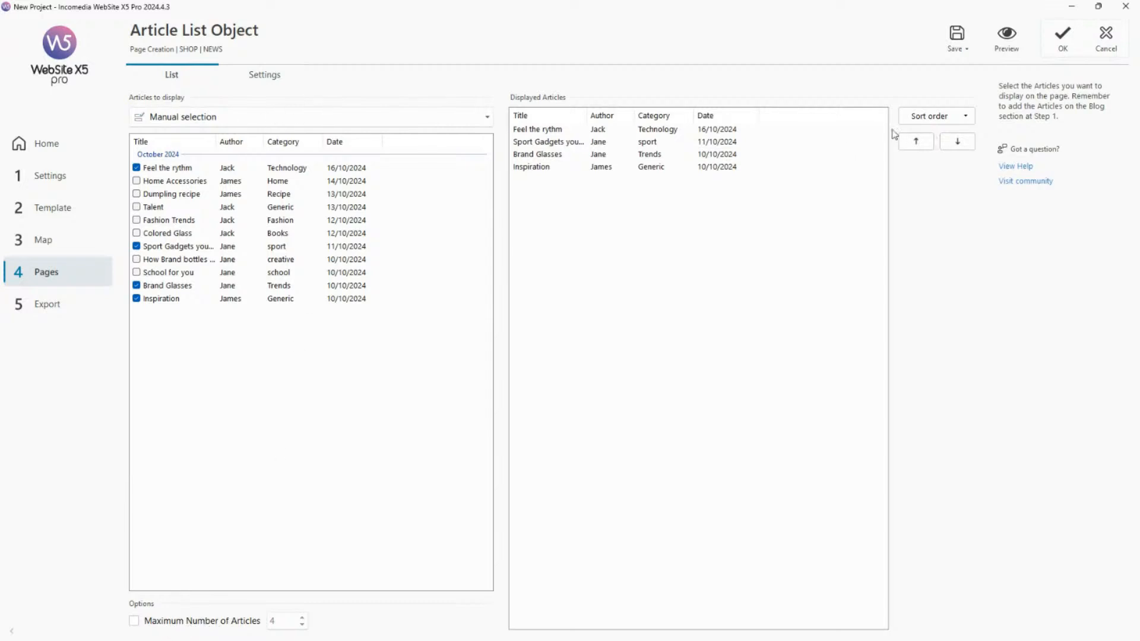
{"action": "left_click", "coordinate": [943, 121]}
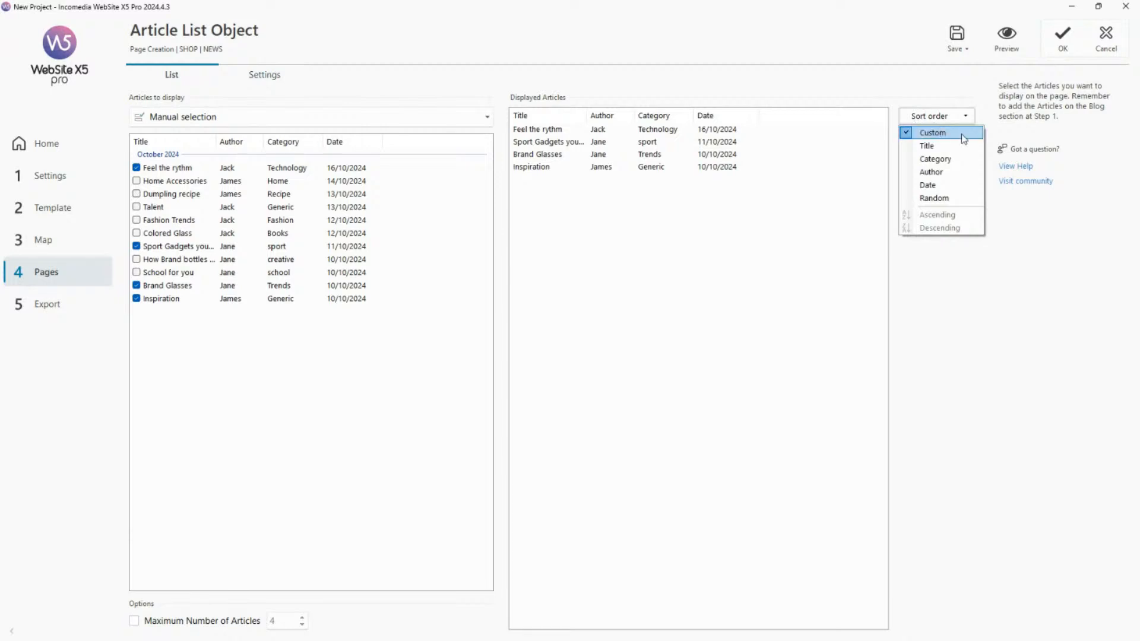
{"action": "left_click", "coordinate": [540, 152]}
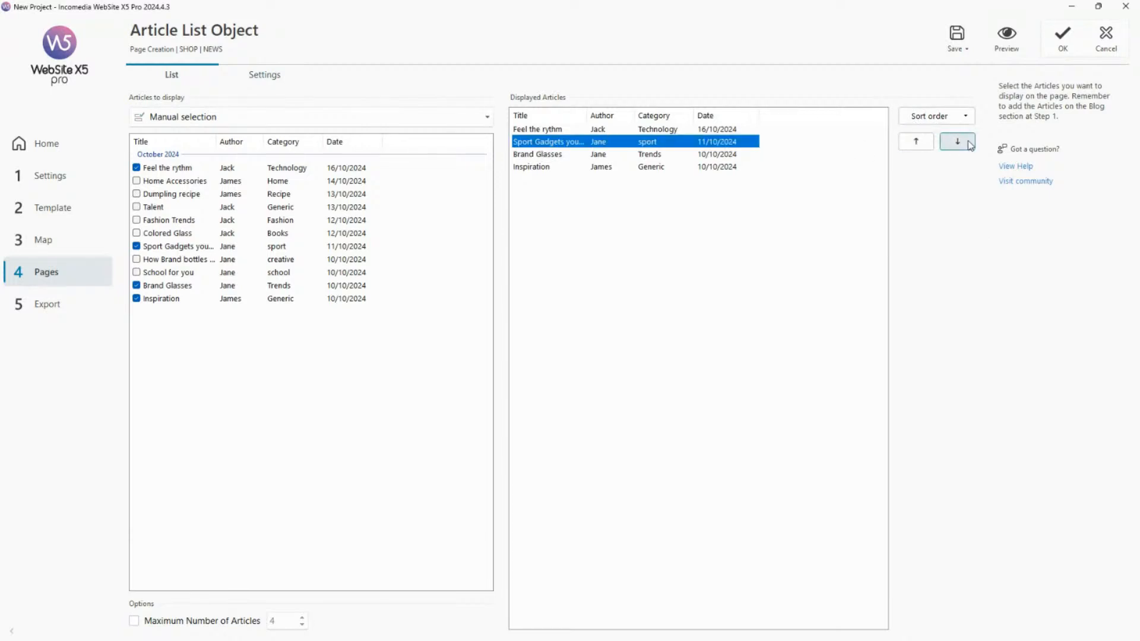
{"action": "left_click", "coordinate": [950, 146]}
{"action": "left_click", "coordinate": [923, 141]}
{"action": "left_click", "coordinate": [924, 119]}
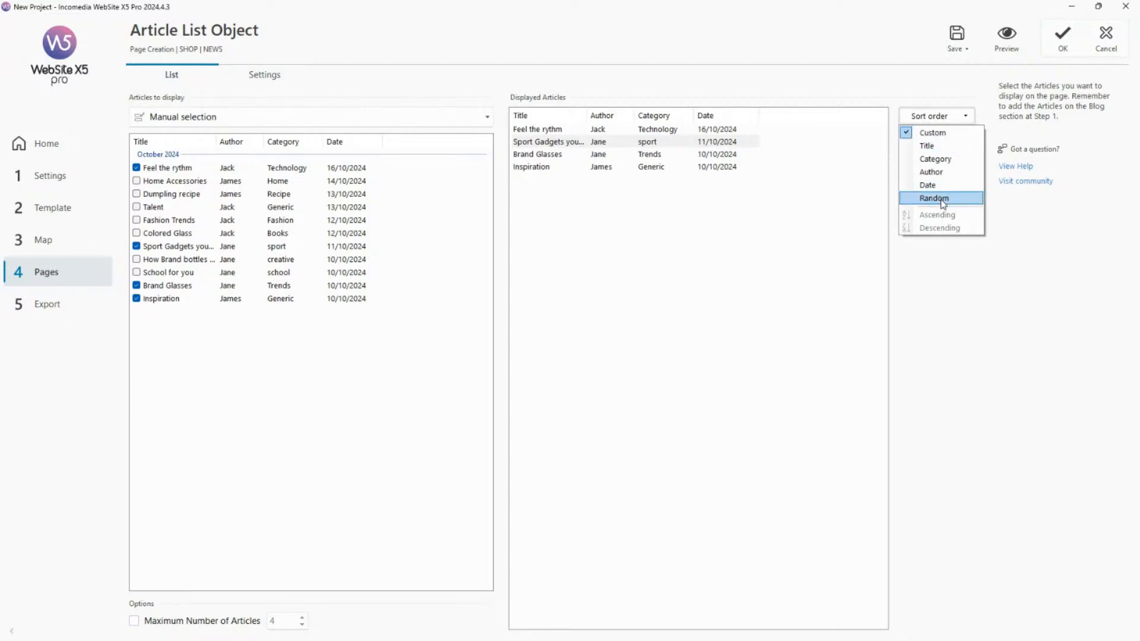
{"action": "left_click", "coordinate": [949, 296]}
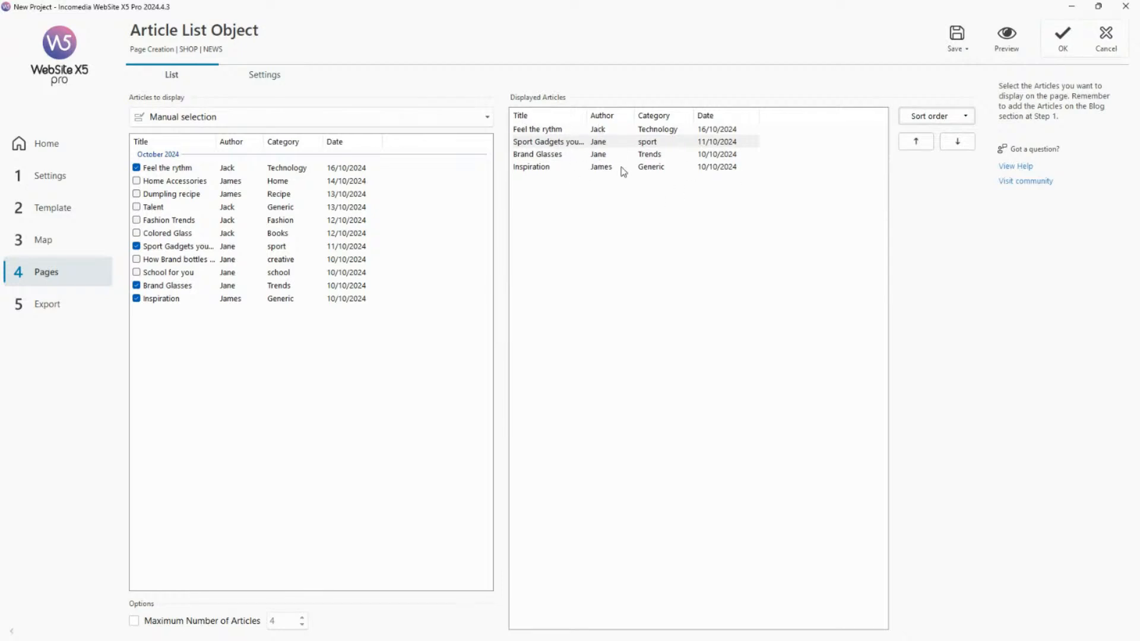
Review the sort order options and switch the articles to display to Selection with filters.
{"action": "left_click", "coordinate": [953, 116]}
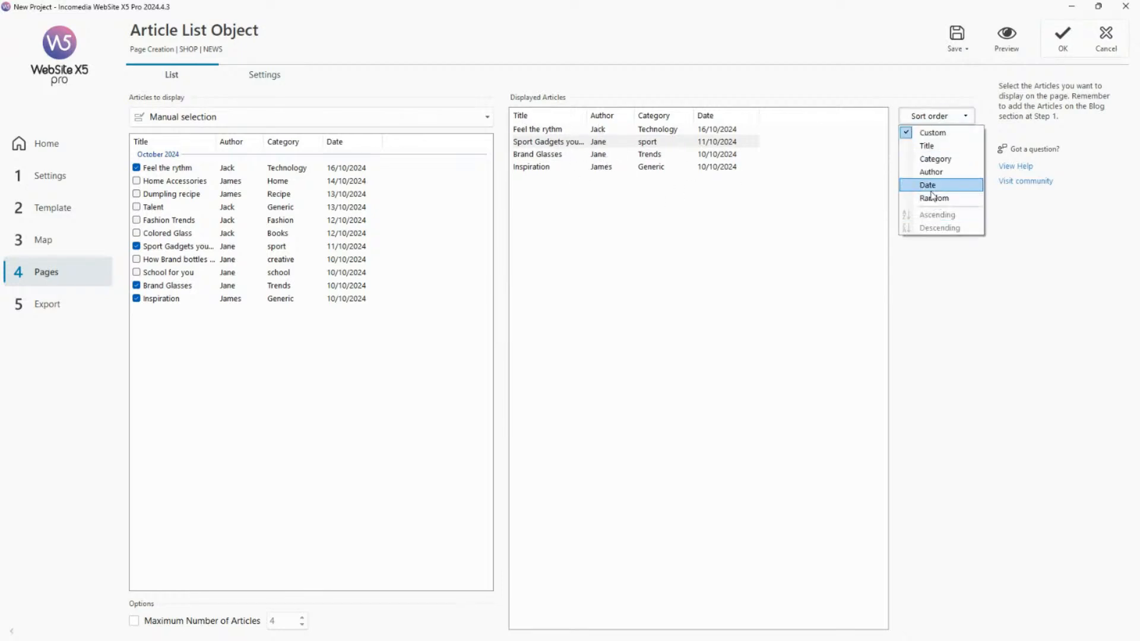
{"action": "left_click", "coordinate": [957, 281]}
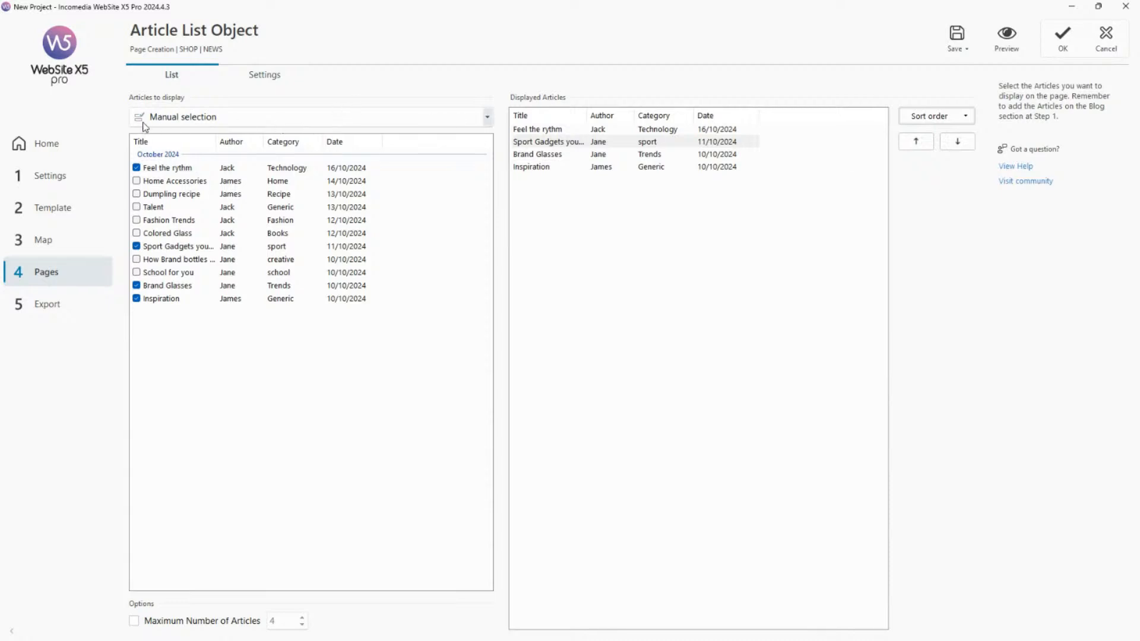
{"action": "left_click", "coordinate": [431, 118]}
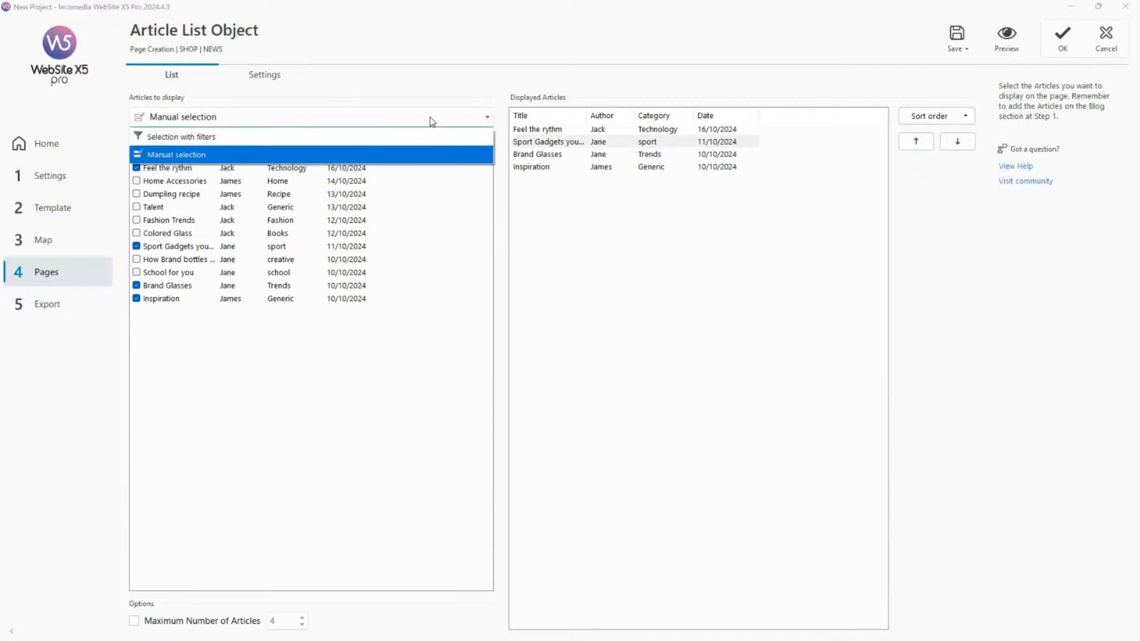
{"action": "left_click", "coordinate": [305, 135]}
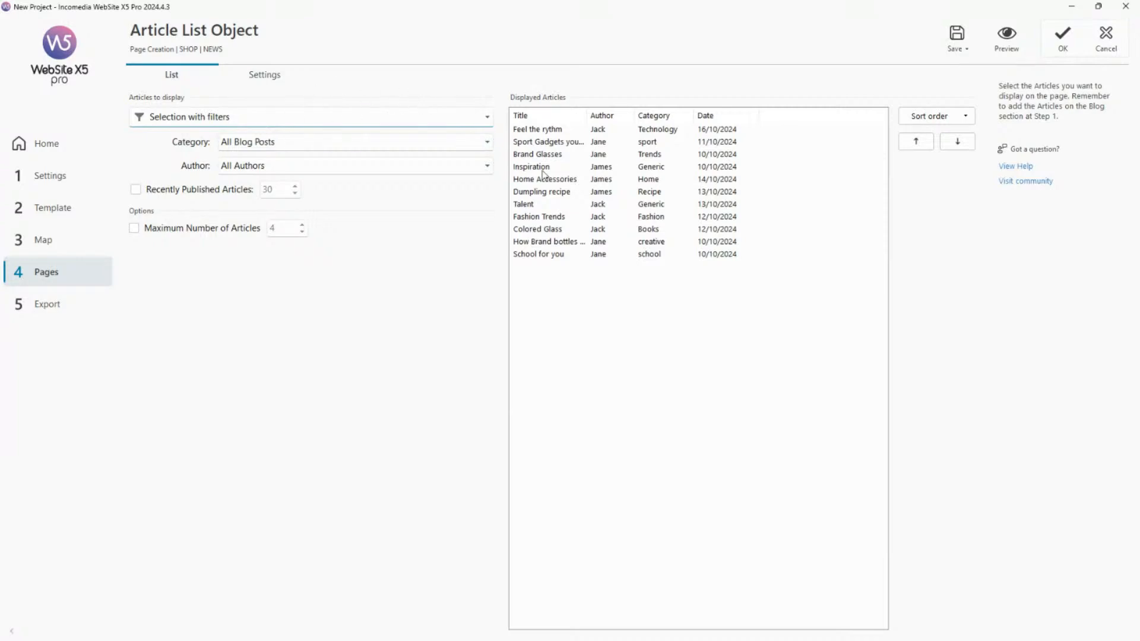
Review the available category filters and filter the list by the author of the Feel the rythm article.
{"action": "left_click", "coordinate": [352, 143]}
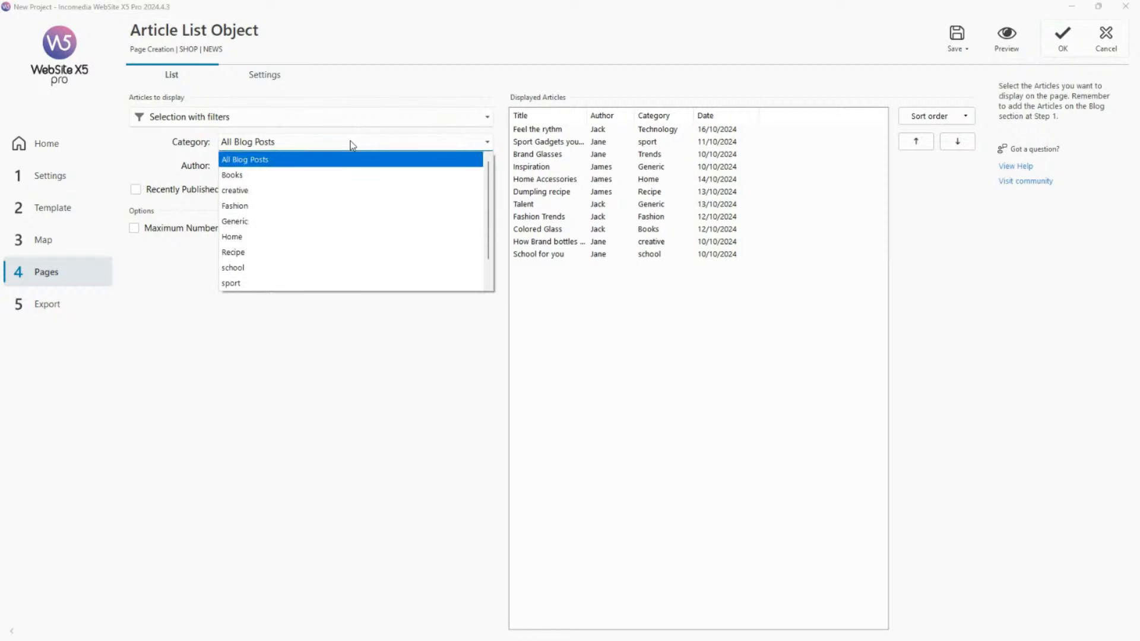
{"action": "scroll", "coordinate": [360, 229], "scroll_direction": "down", "scroll_amount": 1}
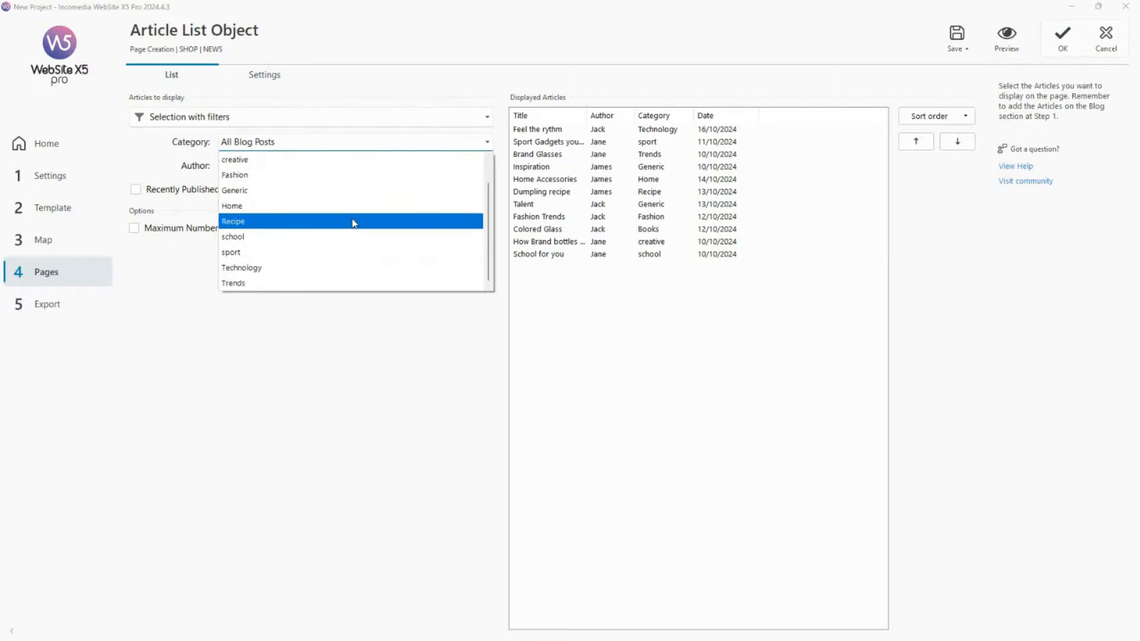
{"action": "scroll", "coordinate": [354, 274], "scroll_direction": "up", "scroll_amount": 1}
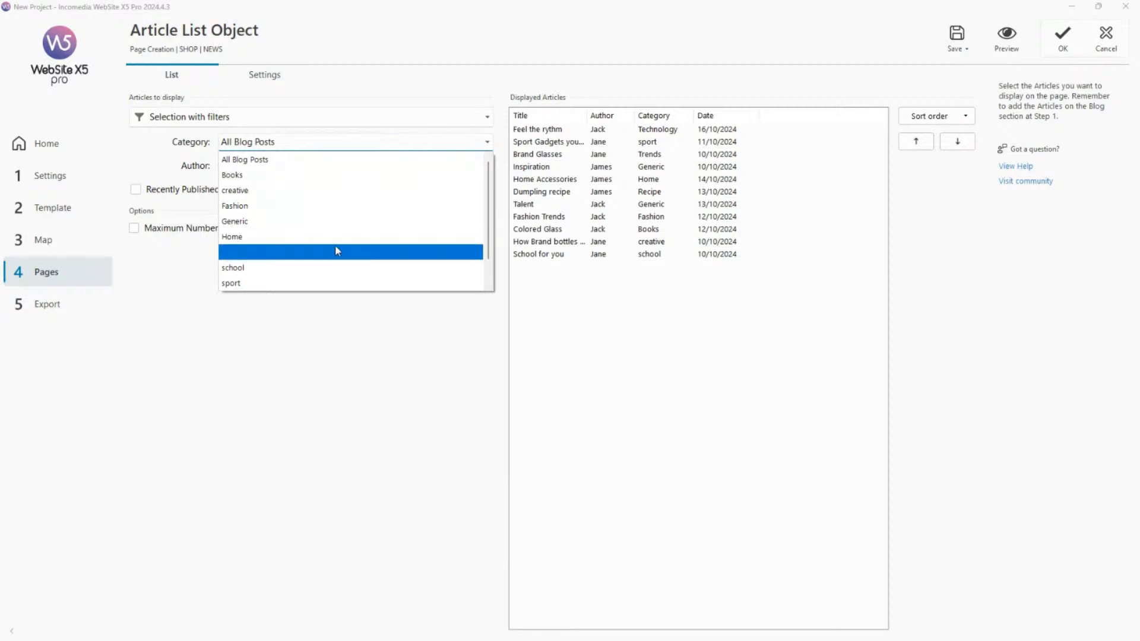
{"action": "left_click", "coordinate": [328, 306]}
{"action": "left_click", "coordinate": [387, 170]}
{"action": "left_click", "coordinate": [358, 202]}
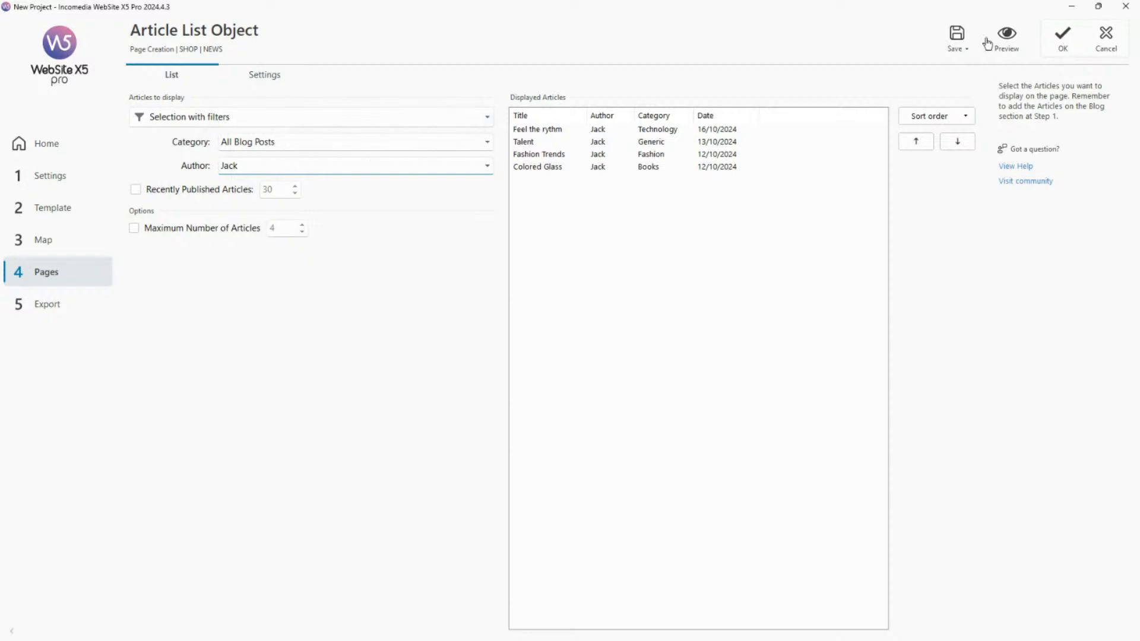
Preview the NEWS page and examine the article carousel filtered by author.
{"action": "left_click", "coordinate": [1007, 39]}
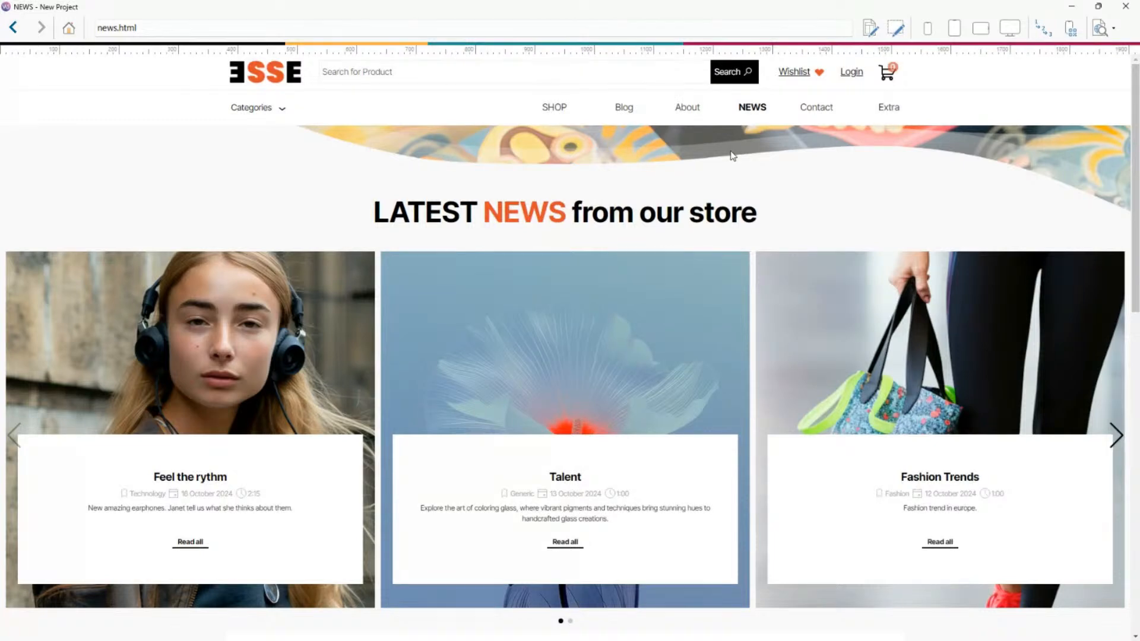
{"action": "scroll", "coordinate": [733, 158], "scroll_direction": "down", "scroll_amount": 2}
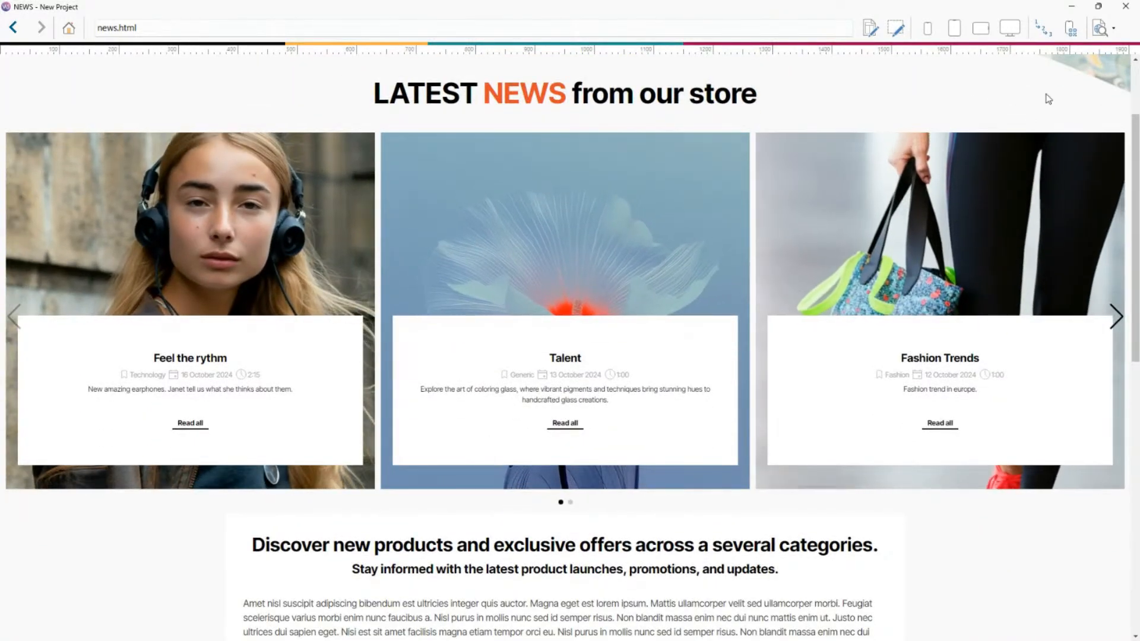
{"action": "left_click", "coordinate": [1125, 7]}
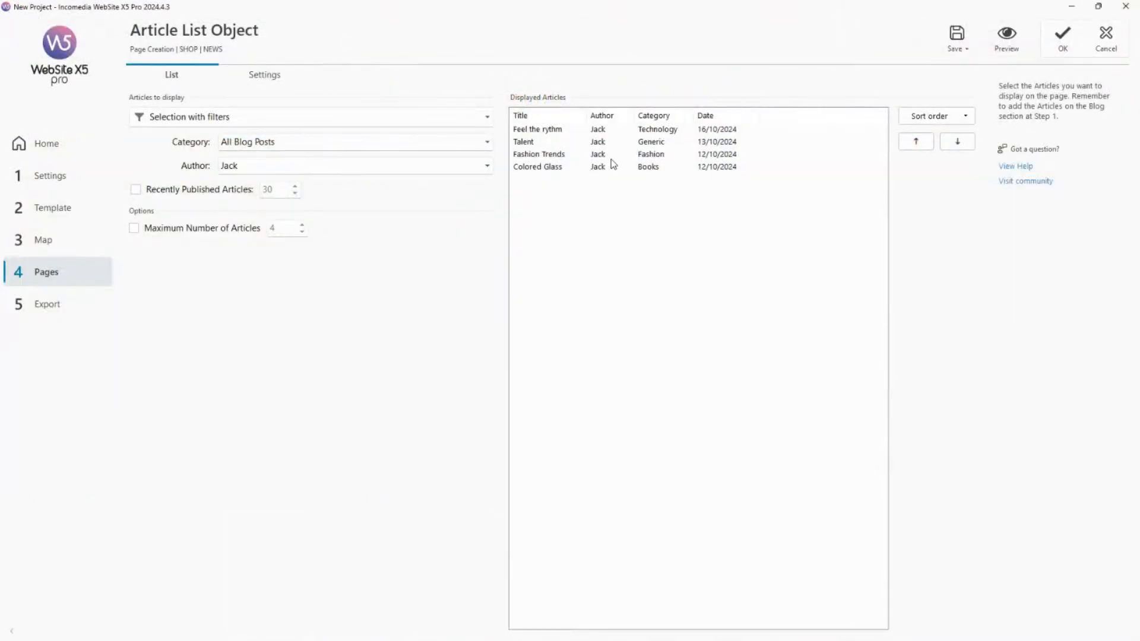
Reset the author filter to All Authors and filter the articles by the Fashion category.
{"action": "left_click", "coordinate": [230, 167]}
{"action": "left_click", "coordinate": [257, 188]}
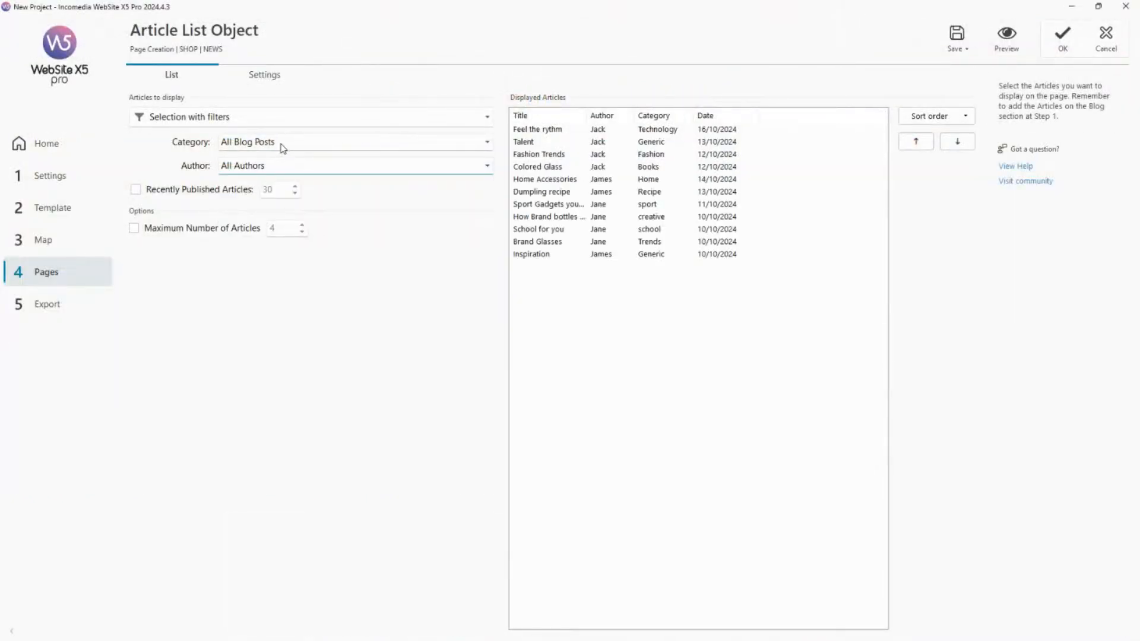
{"action": "left_click", "coordinate": [280, 144]}
{"action": "left_click", "coordinate": [263, 218]}
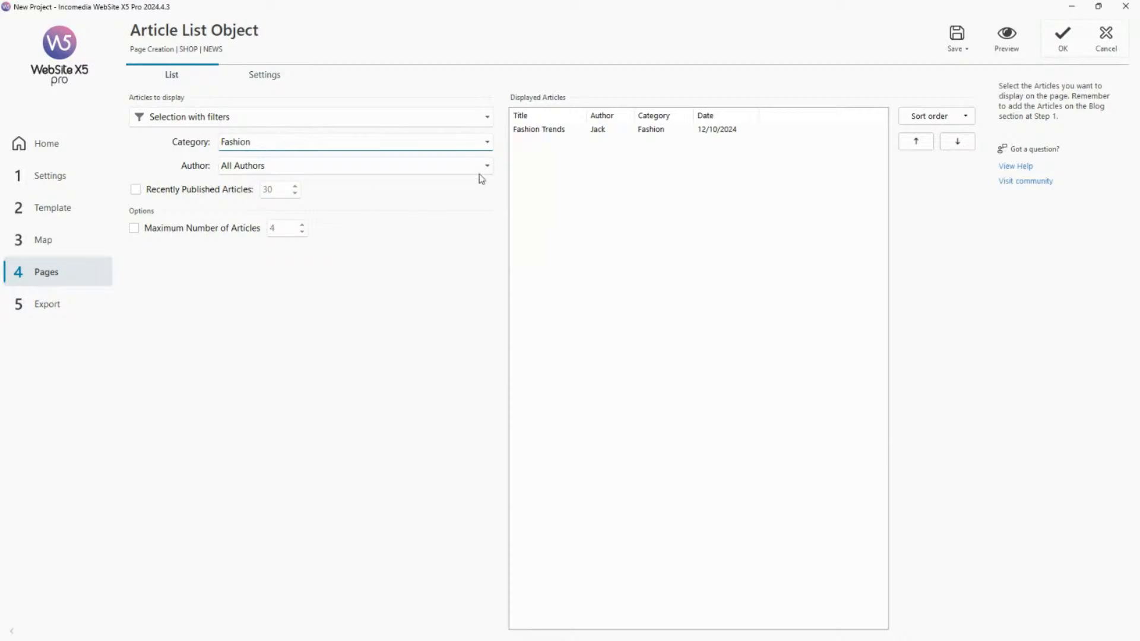
Preview the NEWS page and examine how the carousel displays the Fashion category.
{"action": "left_click", "coordinate": [1009, 43]}
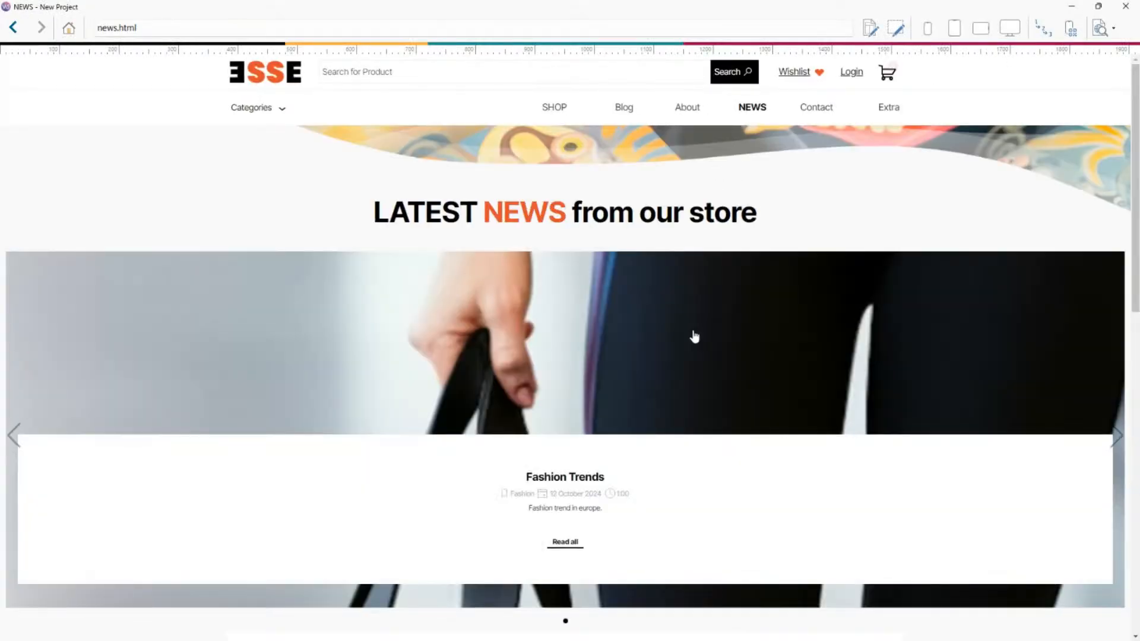
{"action": "scroll", "coordinate": [692, 333], "scroll_direction": "down", "scroll_amount": 2}
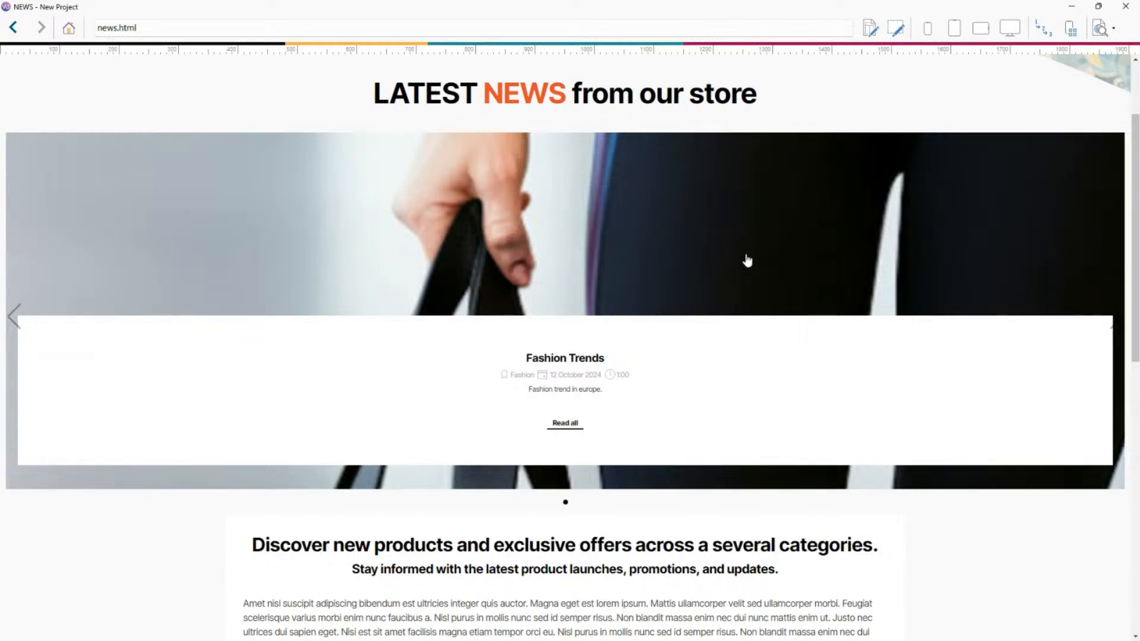
{"action": "left_click", "coordinate": [1125, 6]}
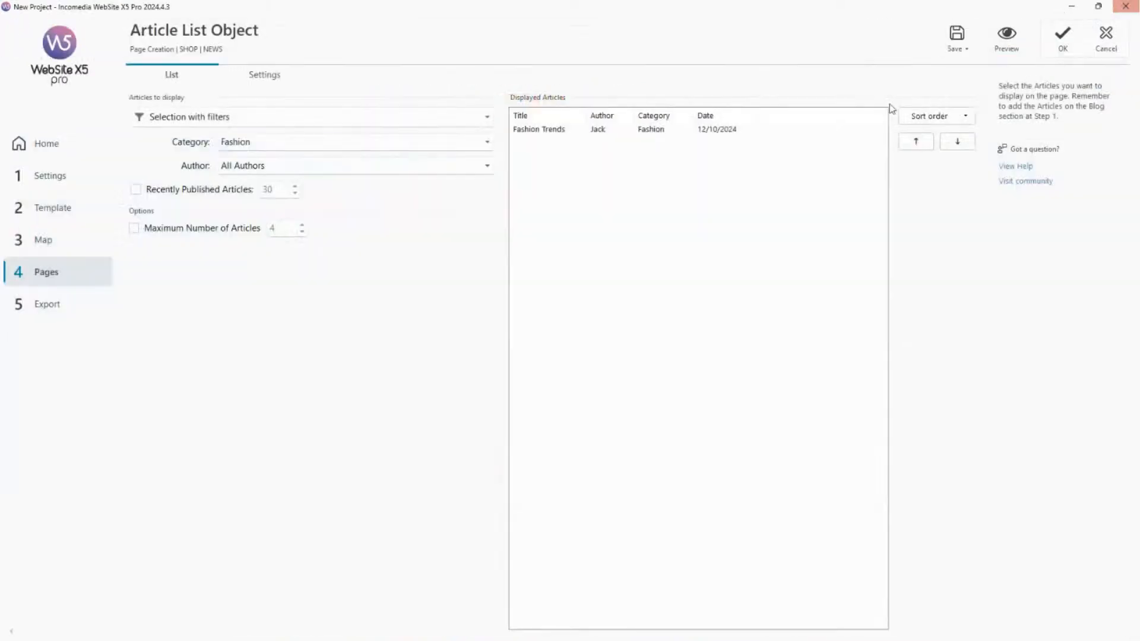
Change the Article List object's card layout to Masonry.
{"action": "left_click", "coordinate": [287, 76]}
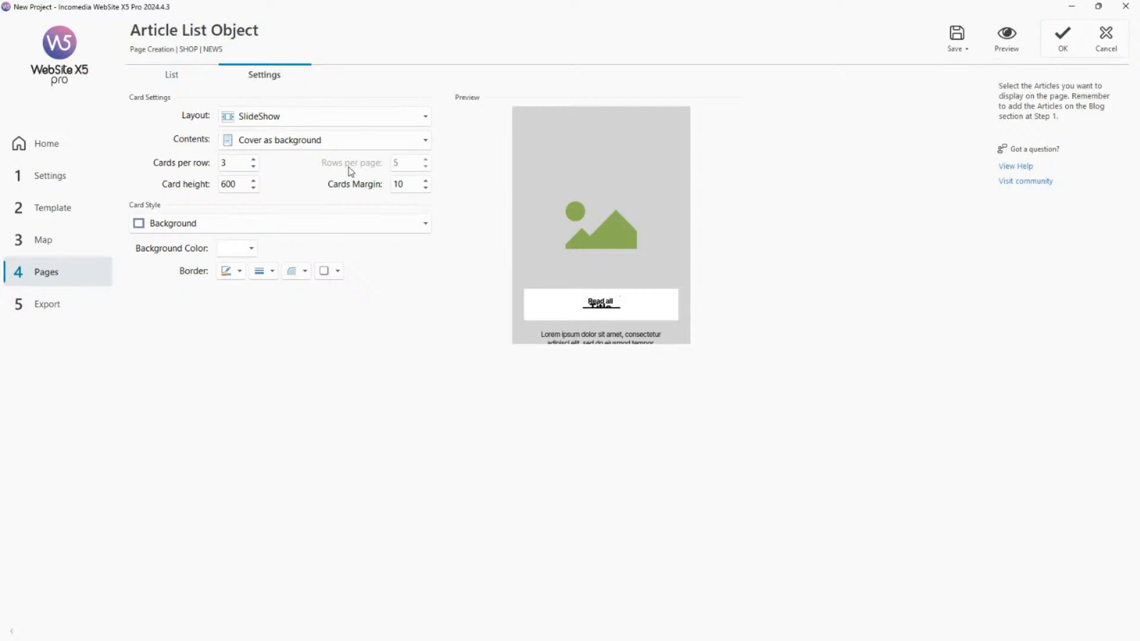
{"action": "left_click", "coordinate": [309, 116]}
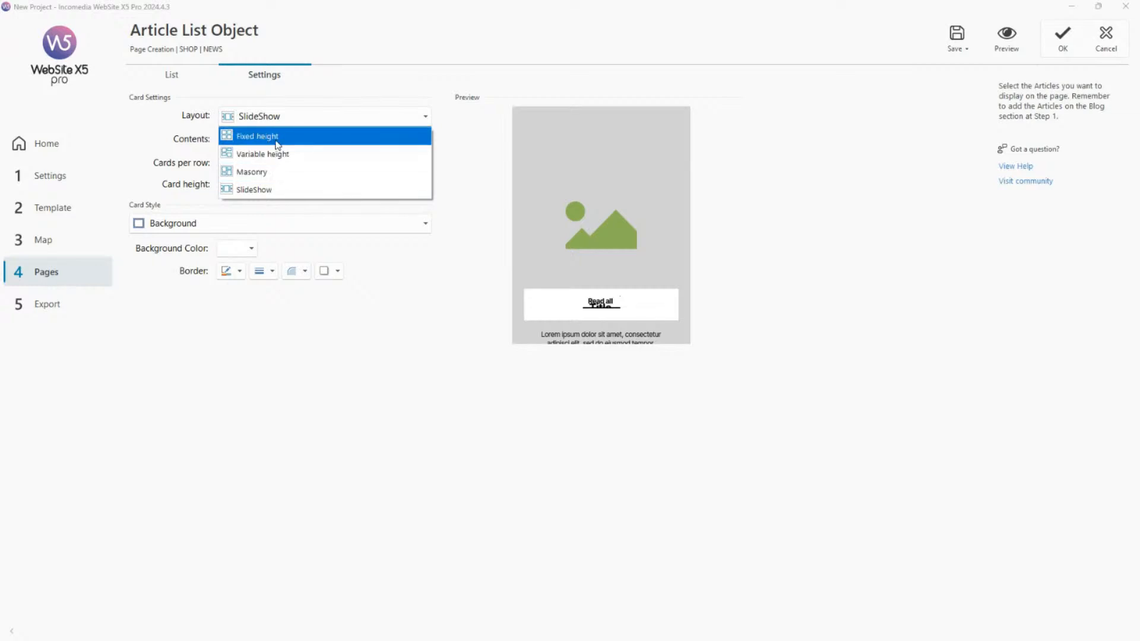
{"action": "left_click", "coordinate": [281, 171]}
Set the Article List's category filter to All Blog Posts, keeping All Authors as the author filter.
{"action": "left_click", "coordinate": [181, 76]}
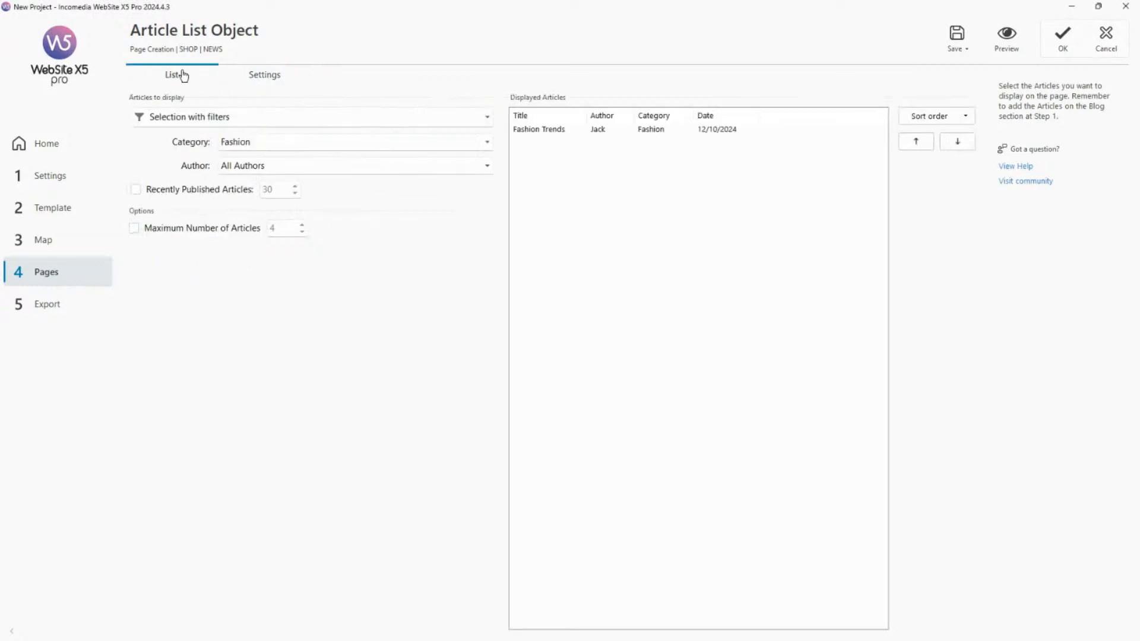
{"action": "left_click", "coordinate": [417, 168]}
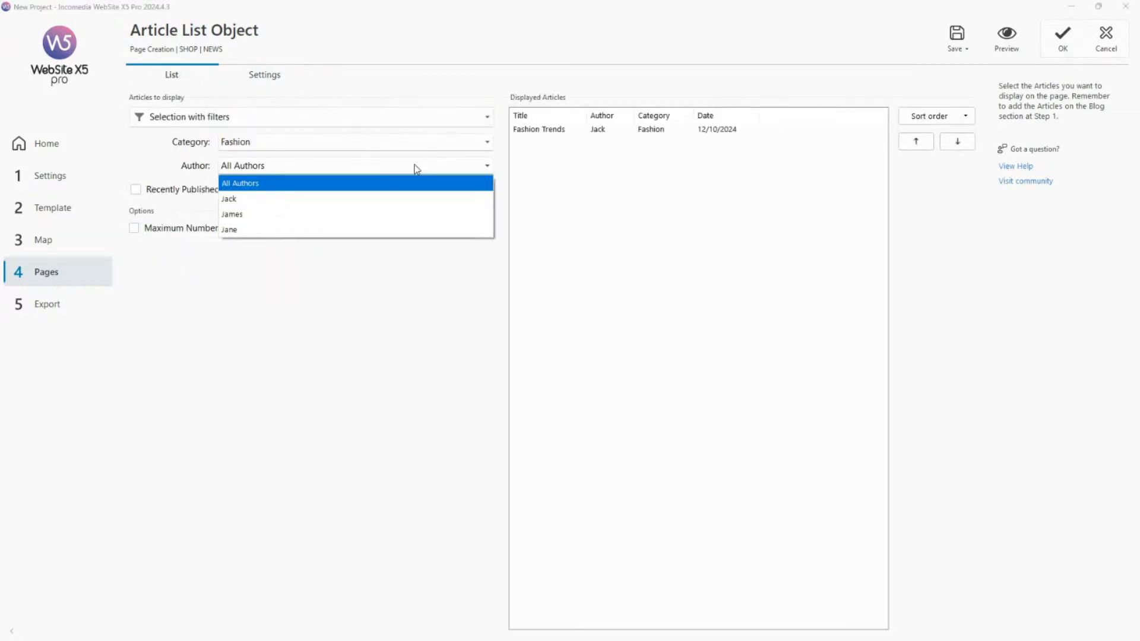
{"action": "left_click", "coordinate": [410, 142]}
{"action": "left_click", "coordinate": [372, 159]}
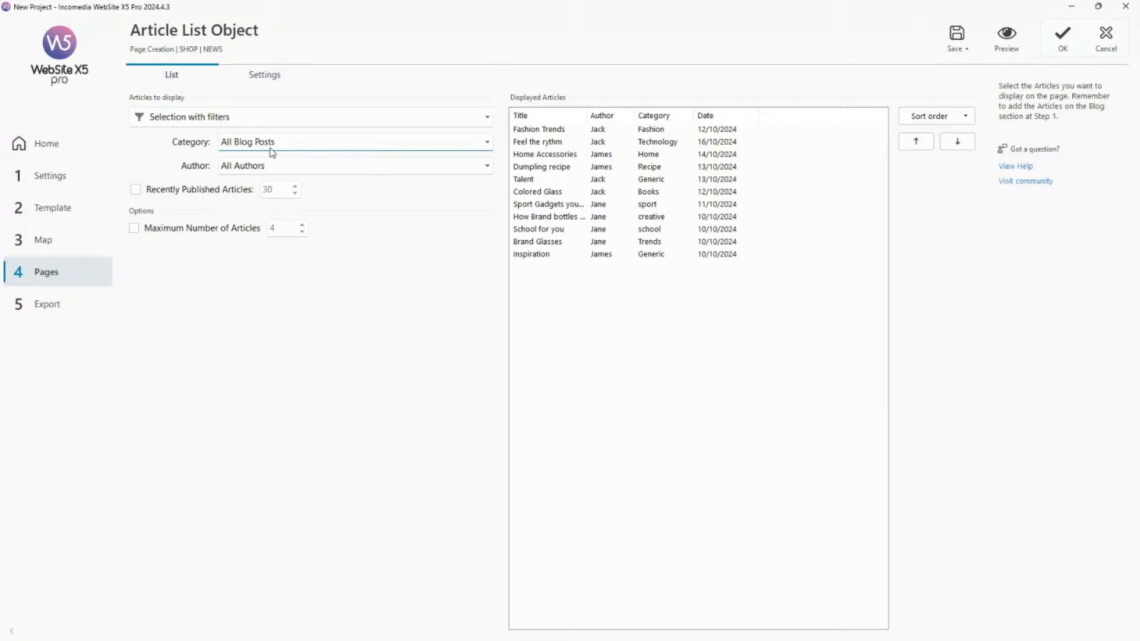
Preview the NEWS page, examine the Masonry article cards along the whole page, and return to the page's object grid.
{"action": "left_click", "coordinate": [269, 83]}
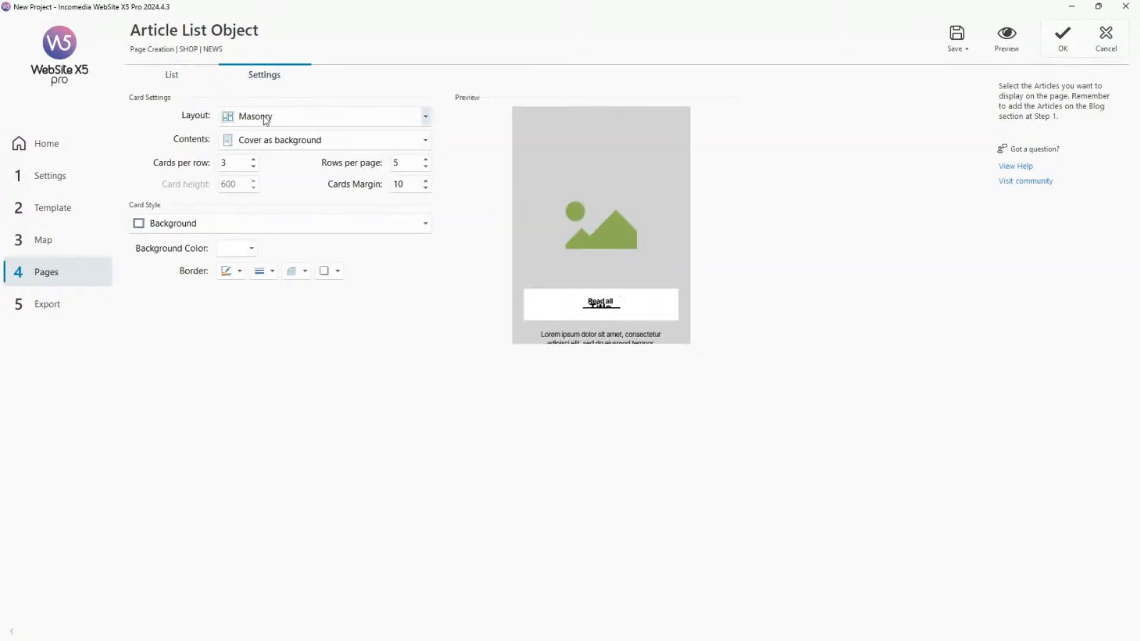
{"action": "left_click", "coordinate": [1006, 48]}
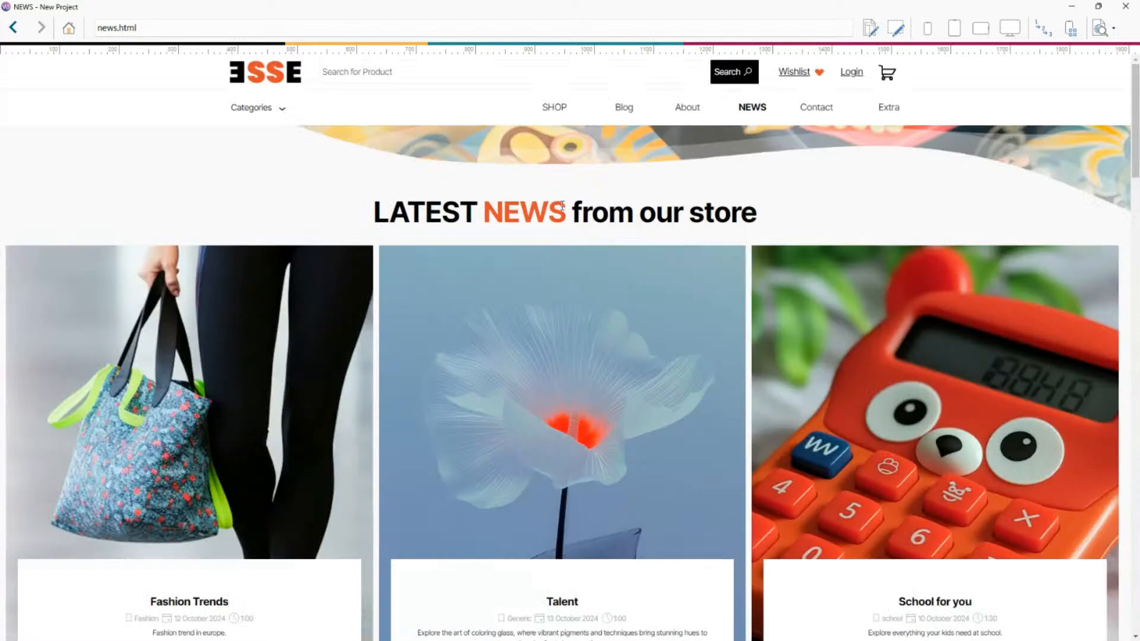
{"action": "scroll", "coordinate": [582, 225], "scroll_direction": "down", "scroll_amount": 2}
{"action": "scroll", "coordinate": [582, 224], "scroll_direction": "down", "scroll_amount": 10}
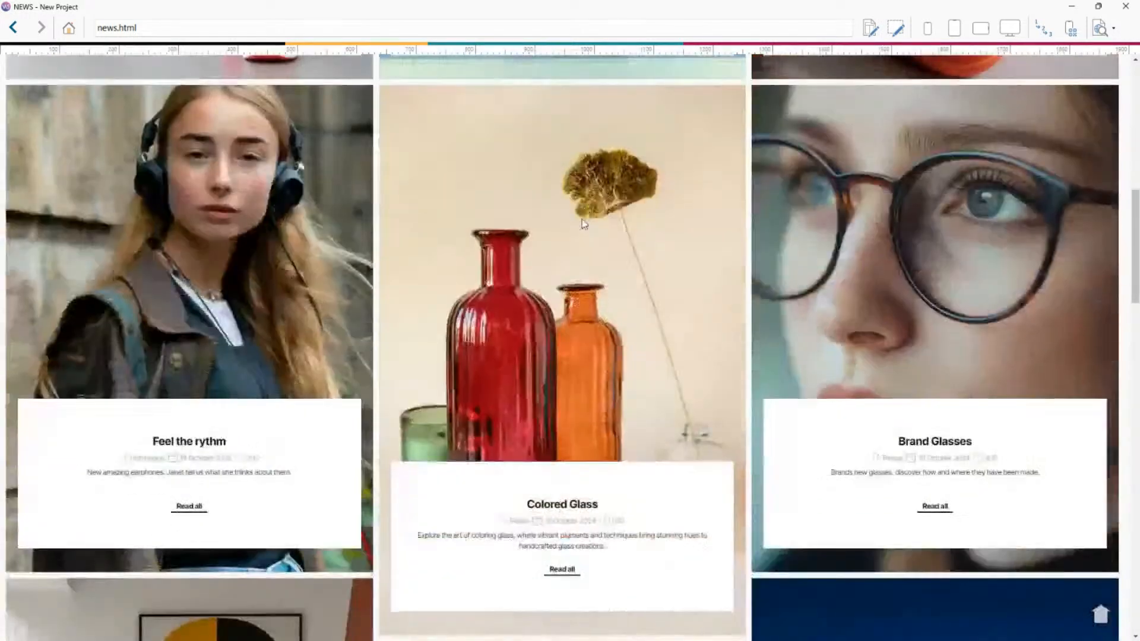
{"action": "scroll", "coordinate": [616, 443], "scroll_direction": "down", "scroll_amount": 15}
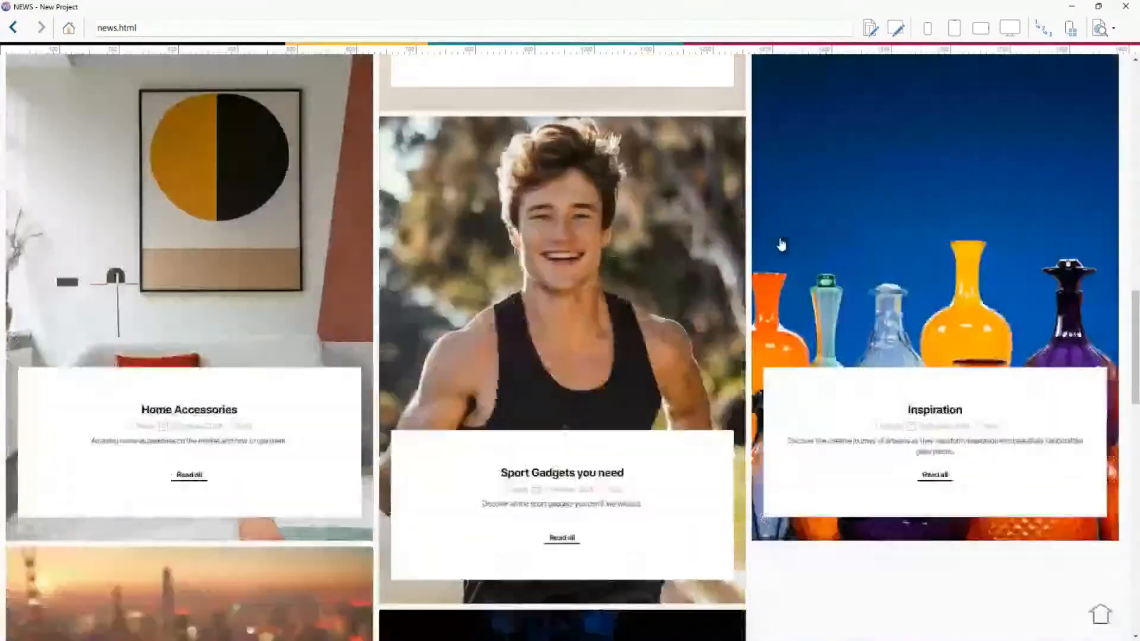
{"action": "scroll", "coordinate": [712, 228], "scroll_direction": "down", "scroll_amount": 5}
{"action": "scroll", "coordinate": [705, 223], "scroll_direction": "down", "scroll_amount": 3}
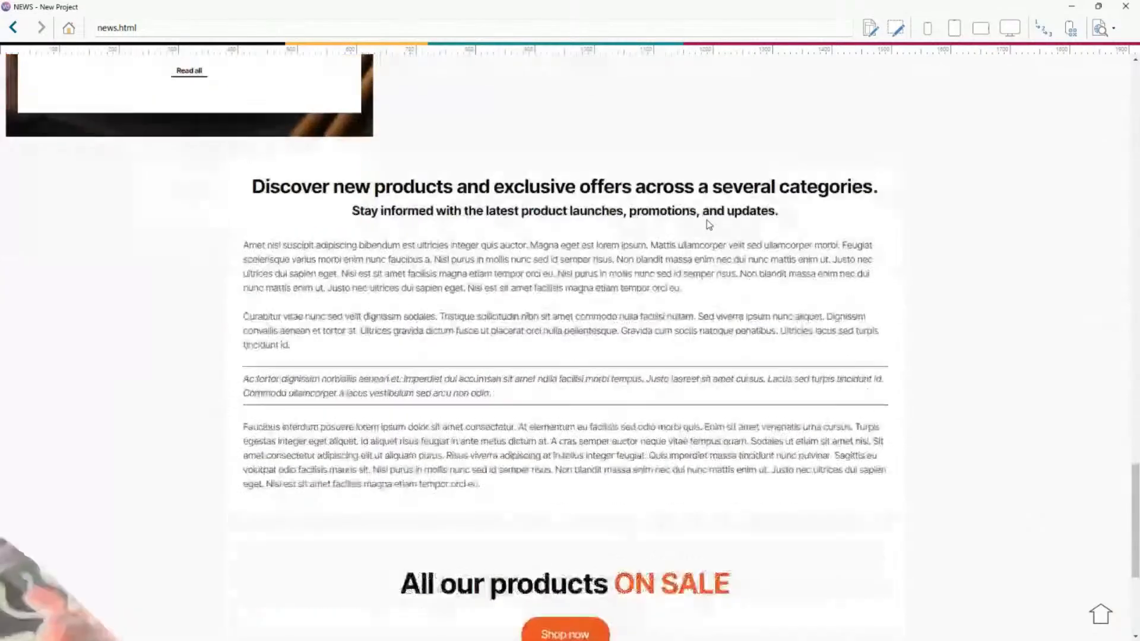
{"action": "scroll", "coordinate": [712, 327], "scroll_direction": "down", "scroll_amount": 5}
{"action": "scroll", "coordinate": [740, 348], "scroll_direction": "up", "scroll_amount": 15}
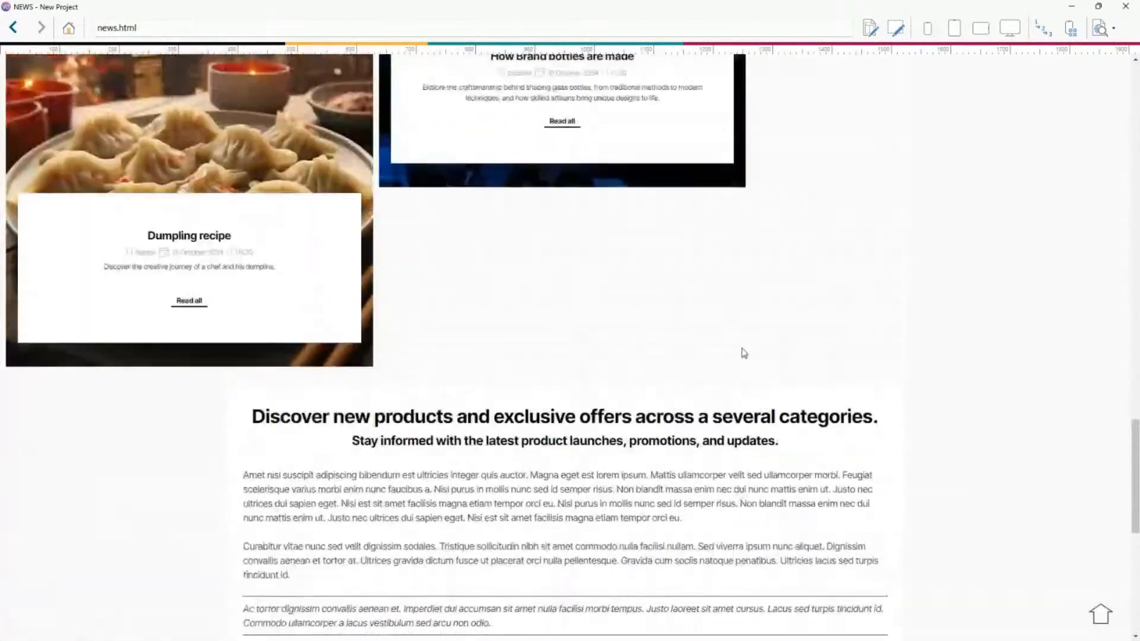
{"action": "scroll", "coordinate": [742, 352], "scroll_direction": "up", "scroll_amount": 15}
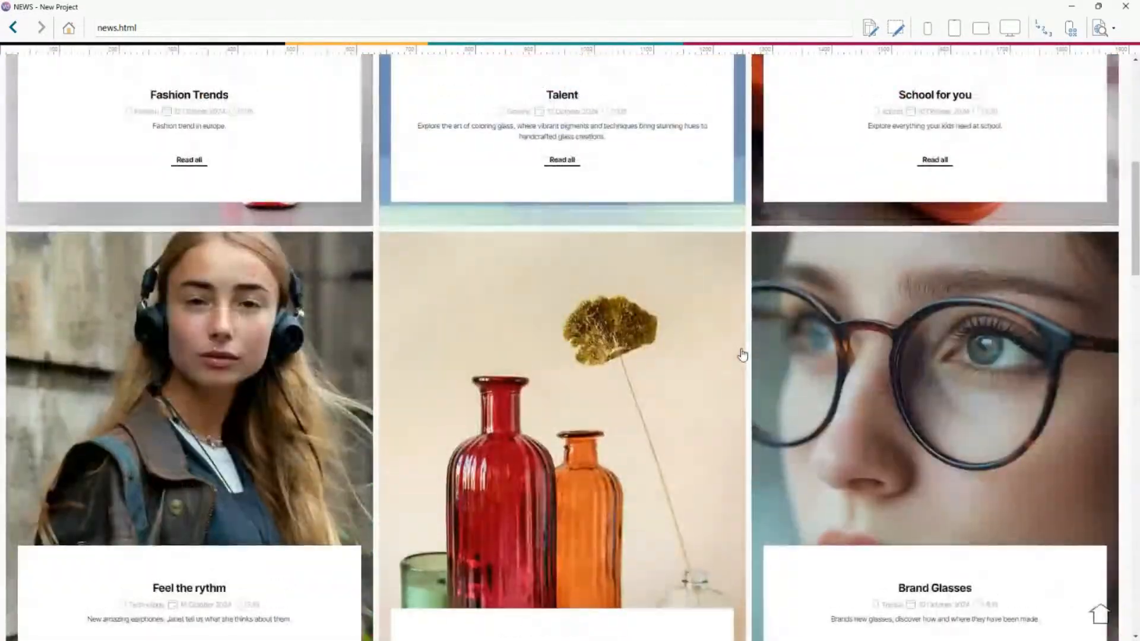
{"action": "scroll", "coordinate": [742, 355], "scroll_direction": "up", "scroll_amount": 3}
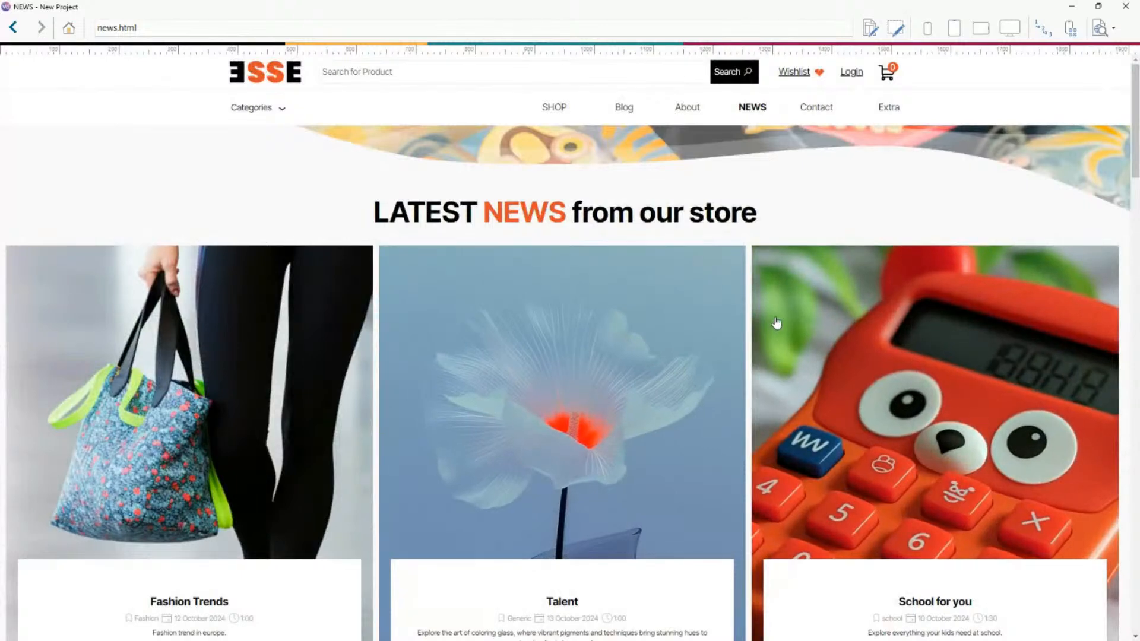
{"action": "left_click", "coordinate": [1125, 6]}
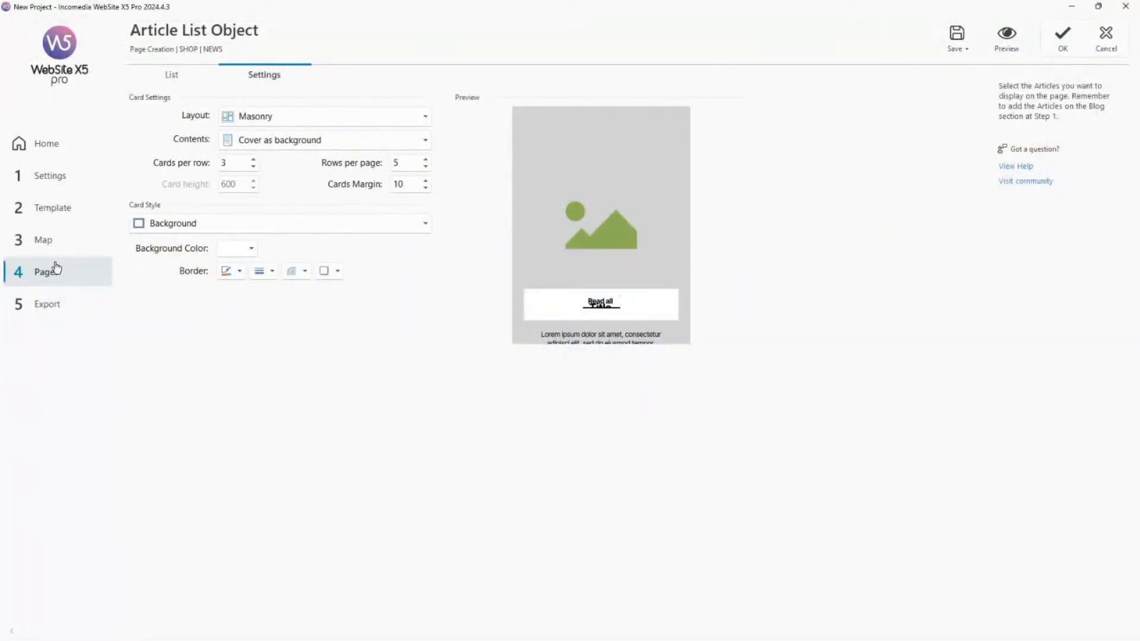
{"action": "left_click", "coordinate": [57, 270]}
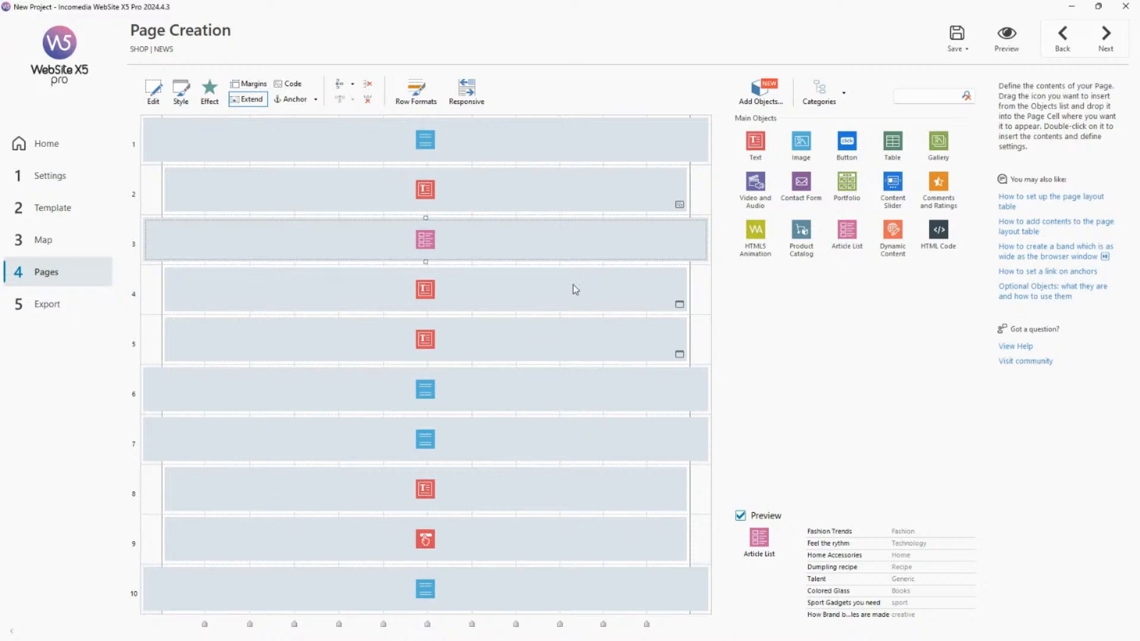
Reopen the Article List object in row 3, compare Manual selection with Selection with filters, and discard the changes.
{"action": "double_click", "coordinate": [423, 242]}
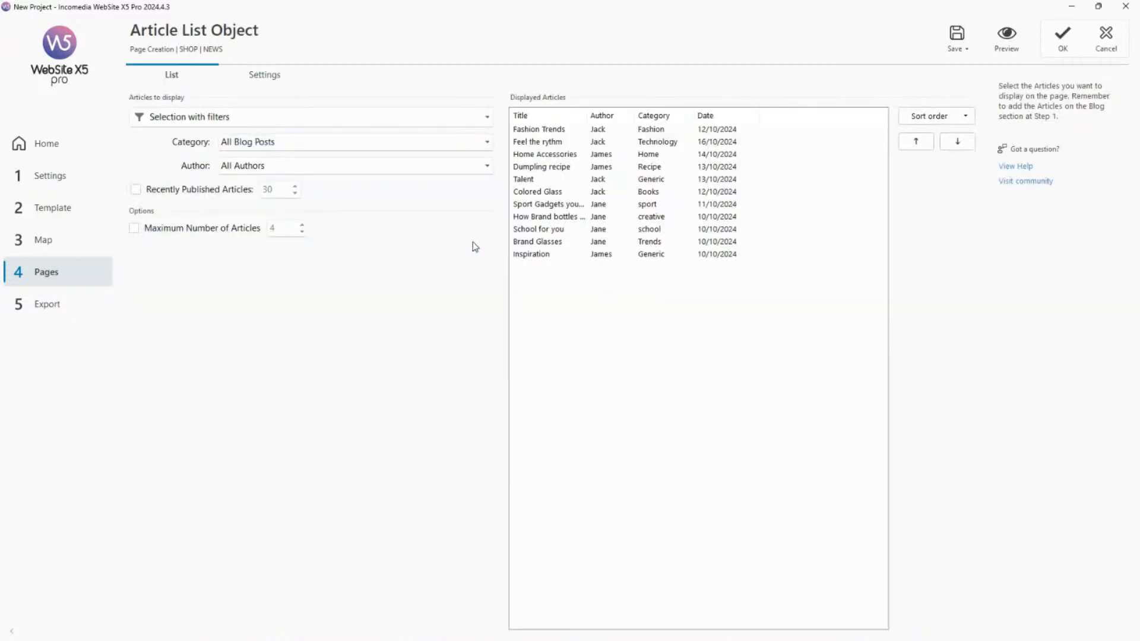
{"action": "left_click", "coordinate": [238, 122]}
{"action": "left_click", "coordinate": [237, 156]}
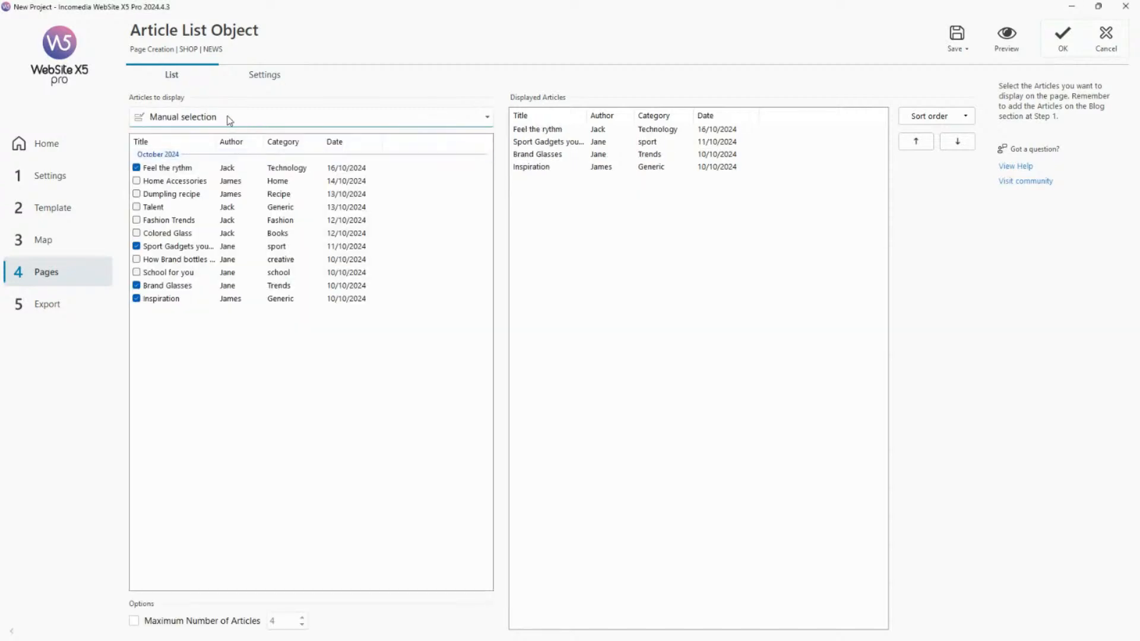
{"action": "left_click", "coordinate": [229, 119]}
{"action": "left_click", "coordinate": [226, 137]}
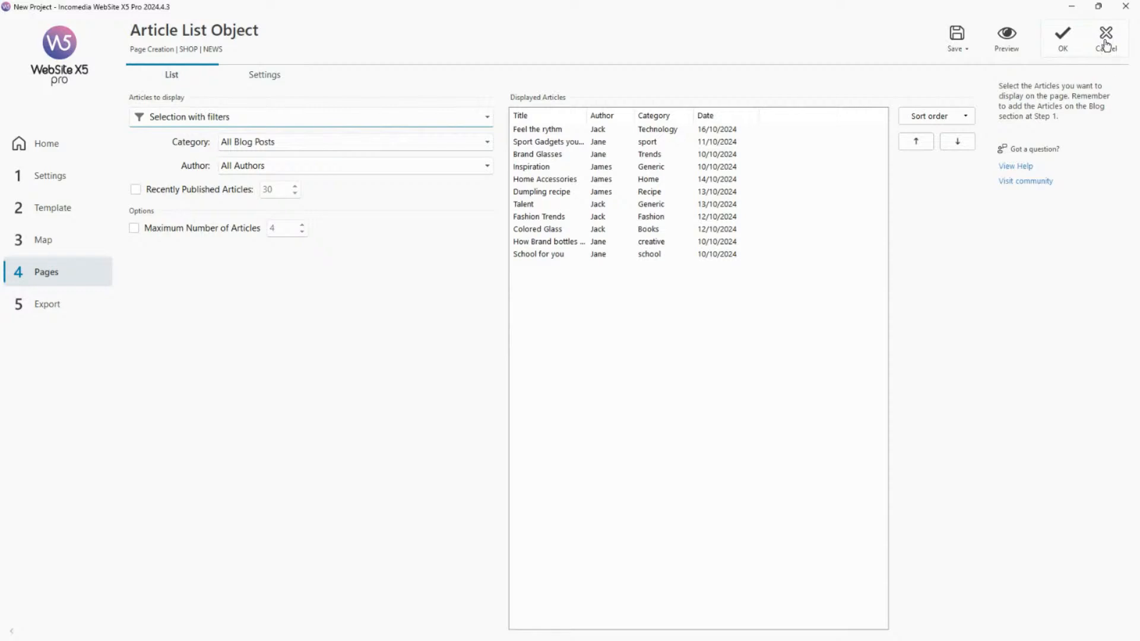
{"action": "left_click", "coordinate": [1106, 46]}
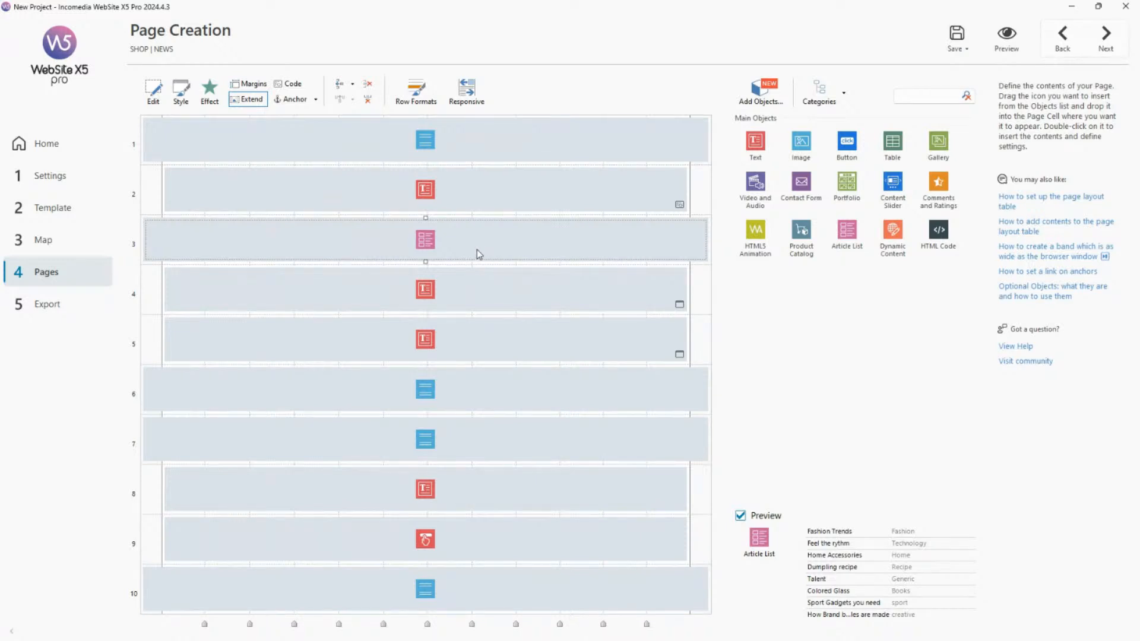
Open the Home Page's Product Catalog object in row 6 and examine its product selection modes and sort-order options.
{"action": "left_click", "coordinate": [59, 241]}
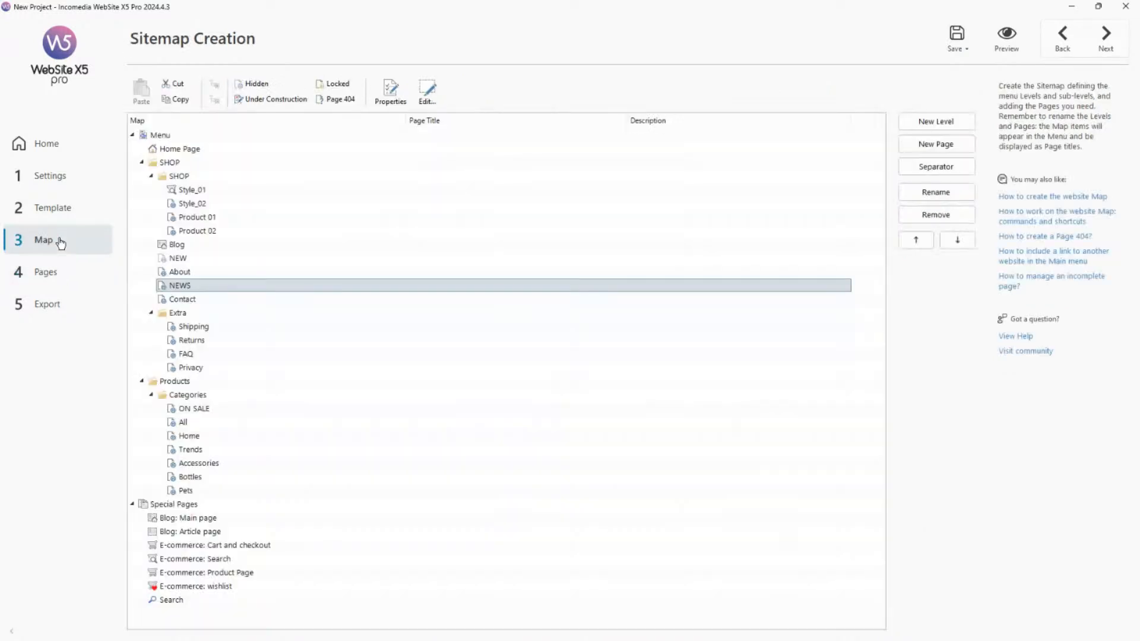
{"action": "double_click", "coordinate": [218, 151]}
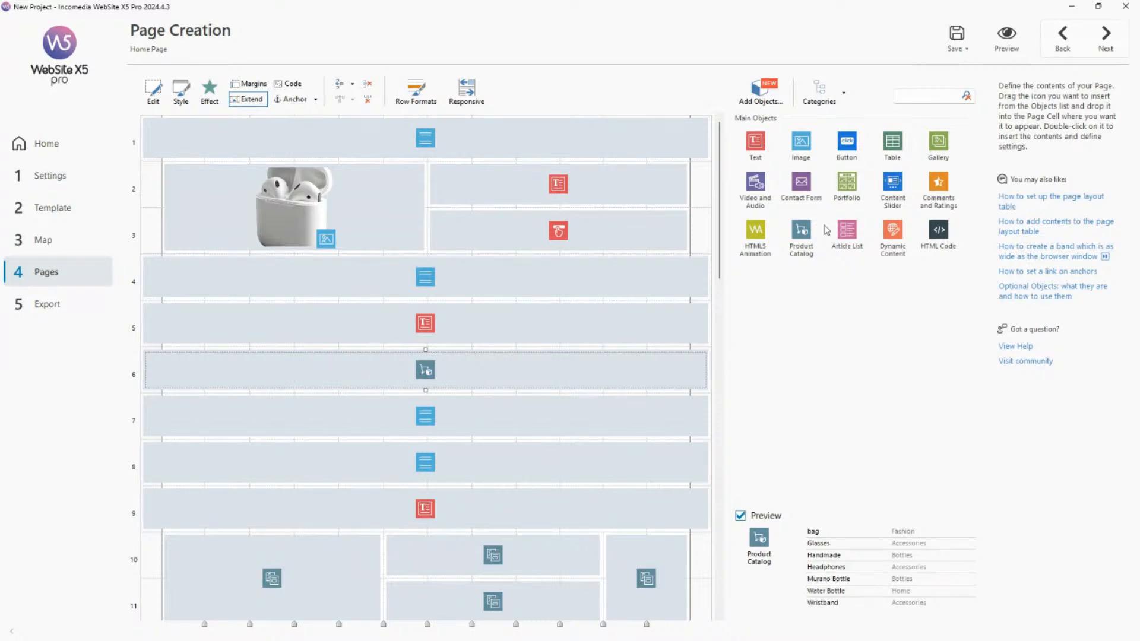
{"action": "double_click", "coordinate": [453, 380]}
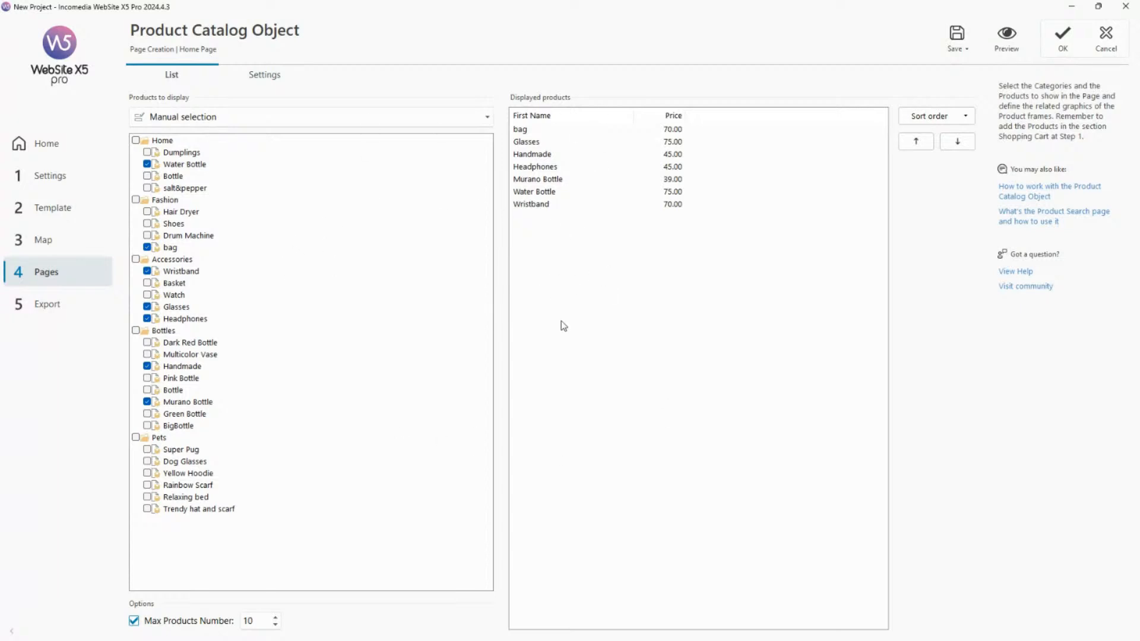
{"action": "left_click", "coordinate": [400, 122]}
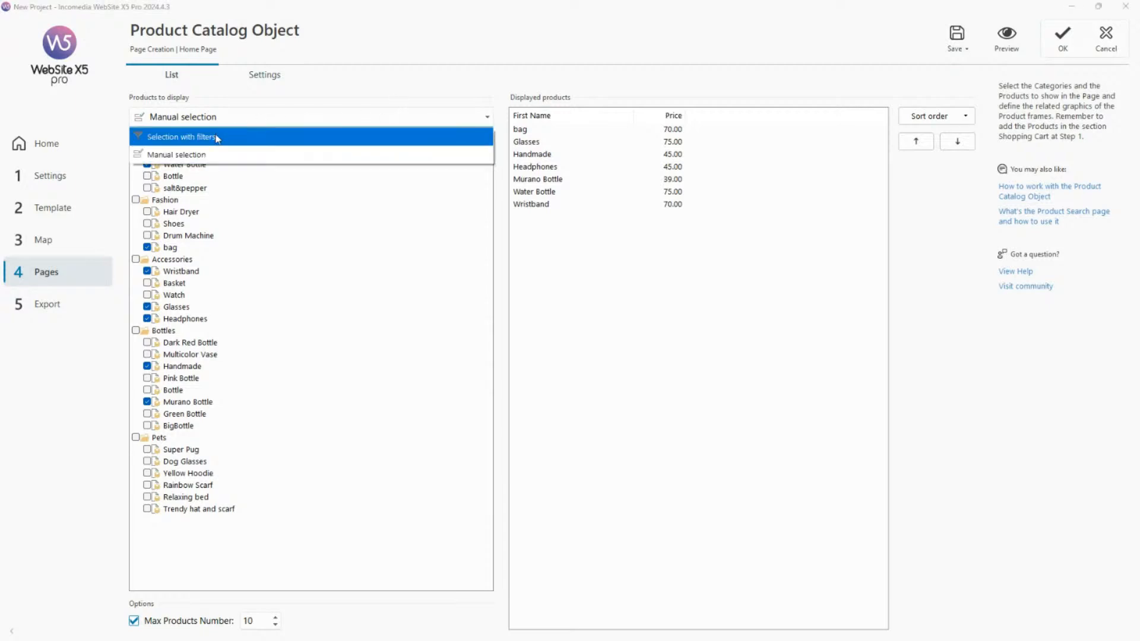
{"action": "left_click", "coordinate": [438, 94]}
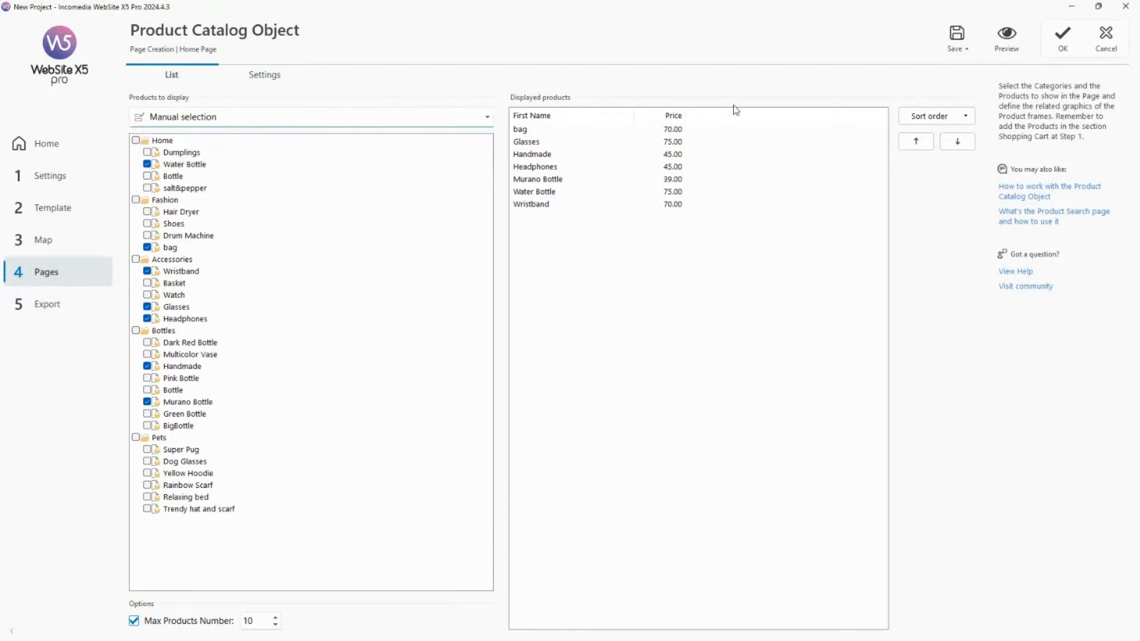
{"action": "left_click", "coordinate": [950, 122]}
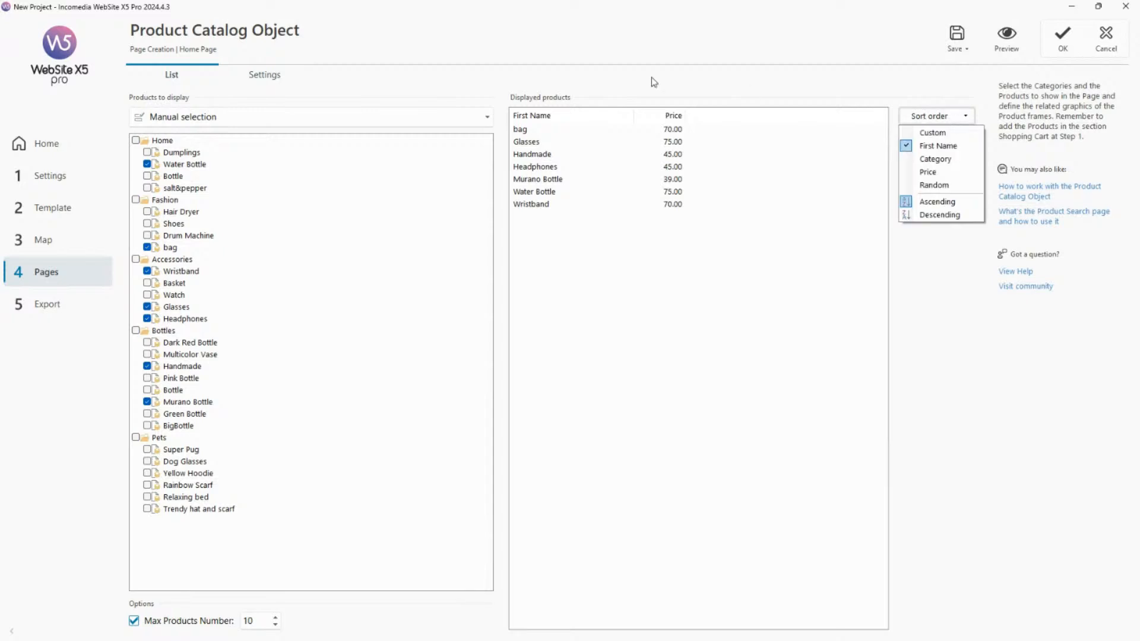
Switch the Product Catalog to Selection with filters, showing the Bottles category.
{"action": "left_click", "coordinate": [380, 115]}
{"action": "left_click", "coordinate": [380, 115]}
{"action": "left_click", "coordinate": [305, 140]}
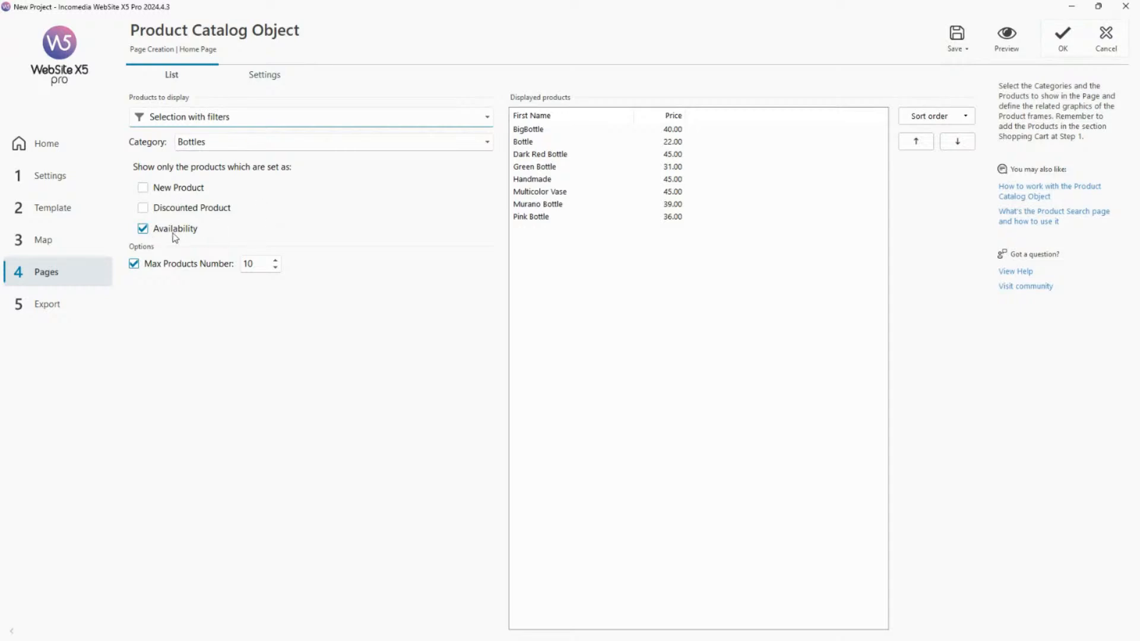
Preview the Home Page, browse the Top Rated Products slideshow in both directions, and return to the Product Catalog object.
{"action": "left_click", "coordinate": [1005, 37]}
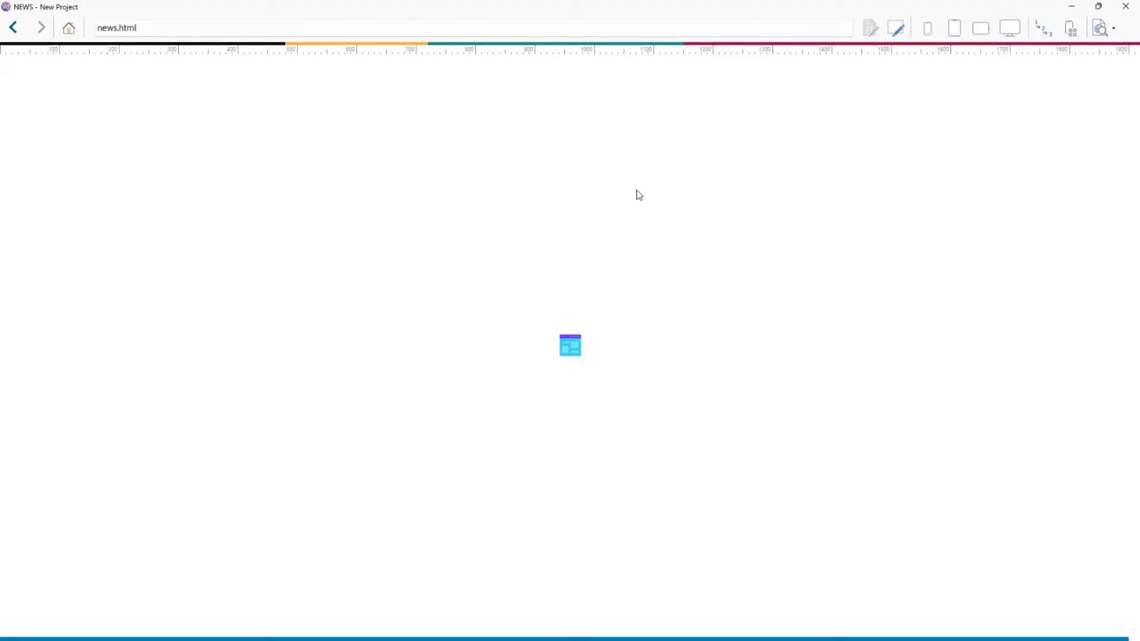
{"action": "scroll", "coordinate": [644, 196], "scroll_direction": "down", "scroll_amount": 6}
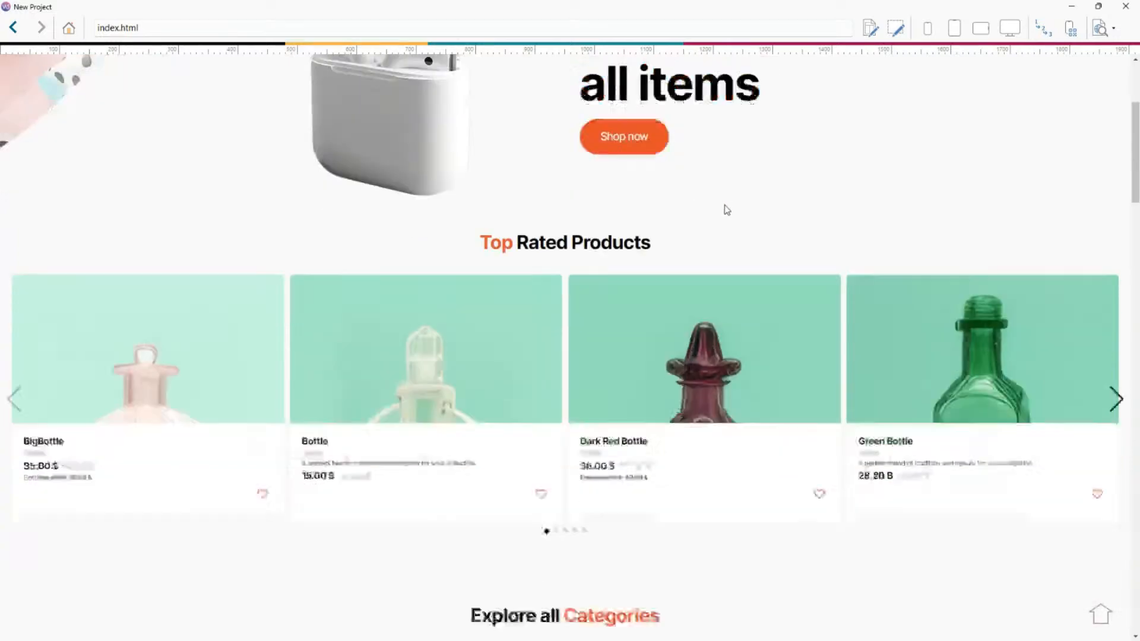
{"action": "scroll", "coordinate": [734, 218], "scroll_direction": "up", "scroll_amount": 3}
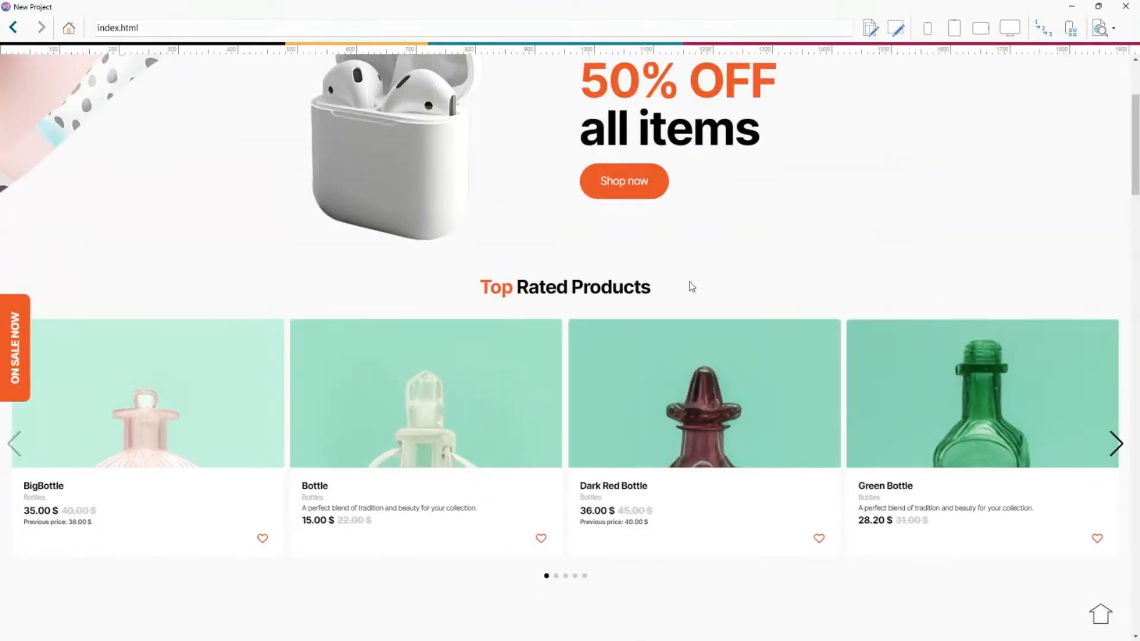
{"action": "left_click", "coordinate": [1114, 441]}
{"action": "left_click", "coordinate": [1114, 440]}
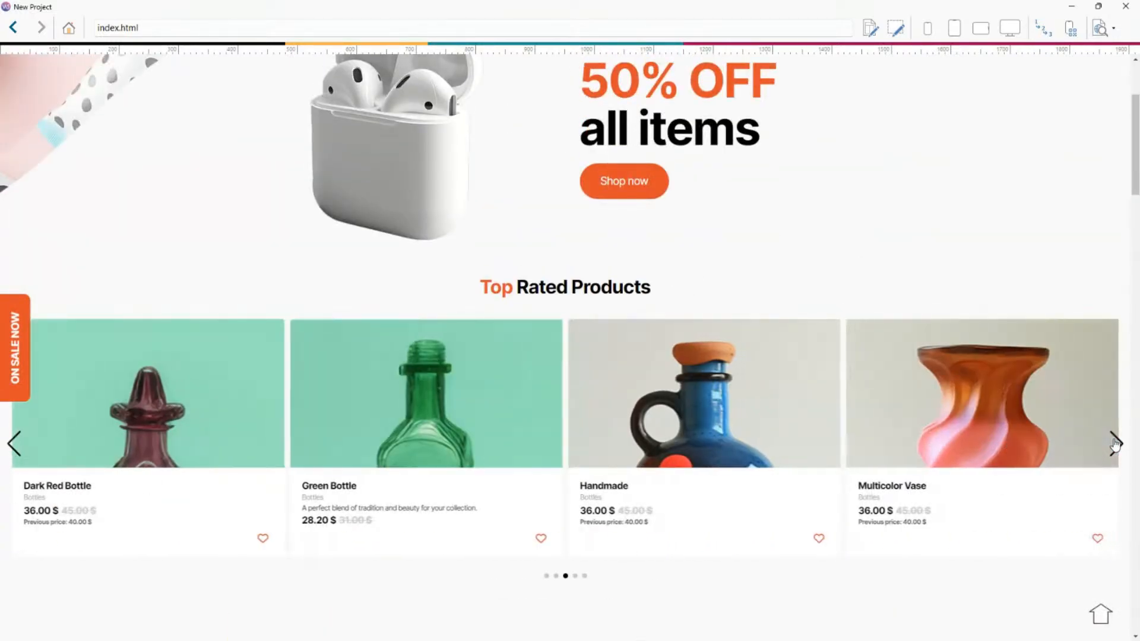
{"action": "left_click", "coordinate": [1115, 441]}
{"action": "left_click", "coordinate": [1115, 442]}
{"action": "left_click", "coordinate": [1113, 441]}
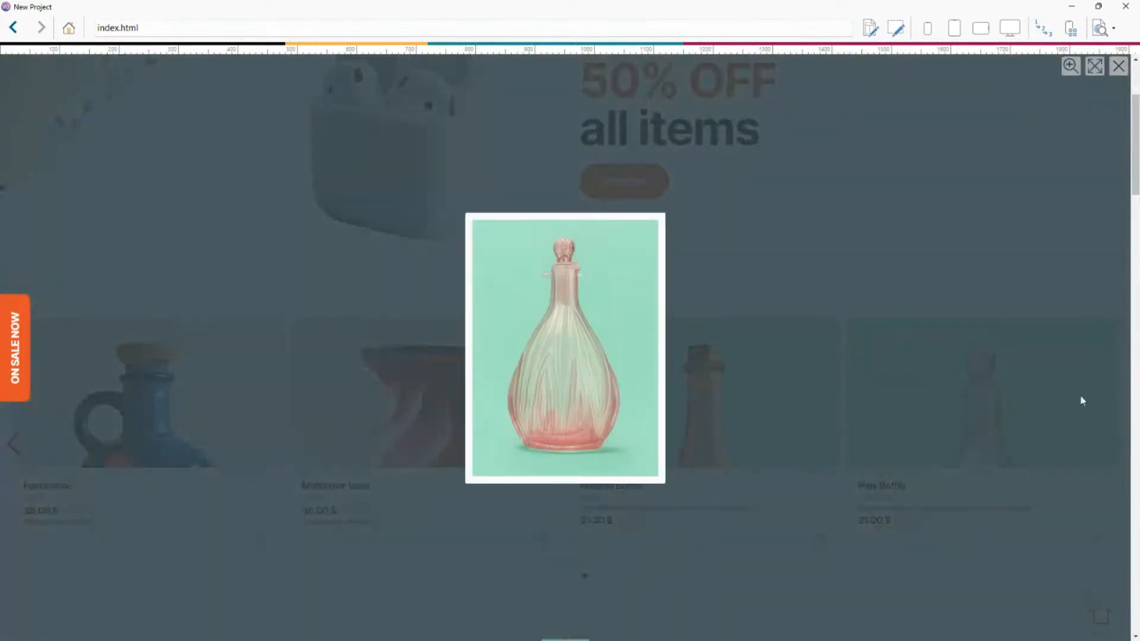
{"action": "left_click", "coordinate": [997, 293]}
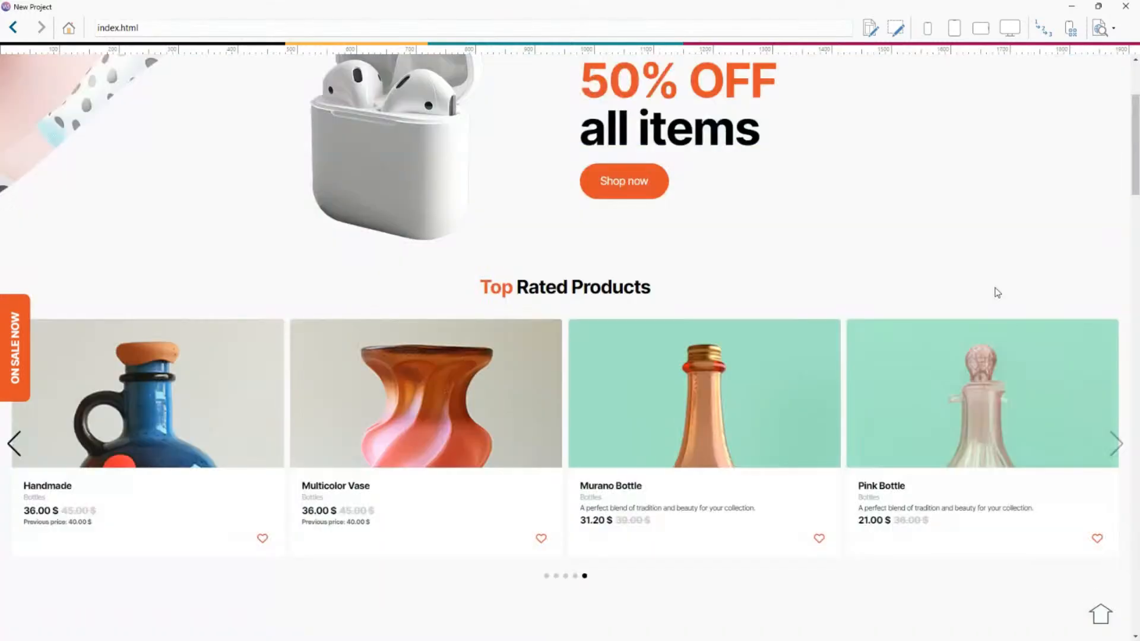
{"action": "left_click", "coordinate": [14, 443]}
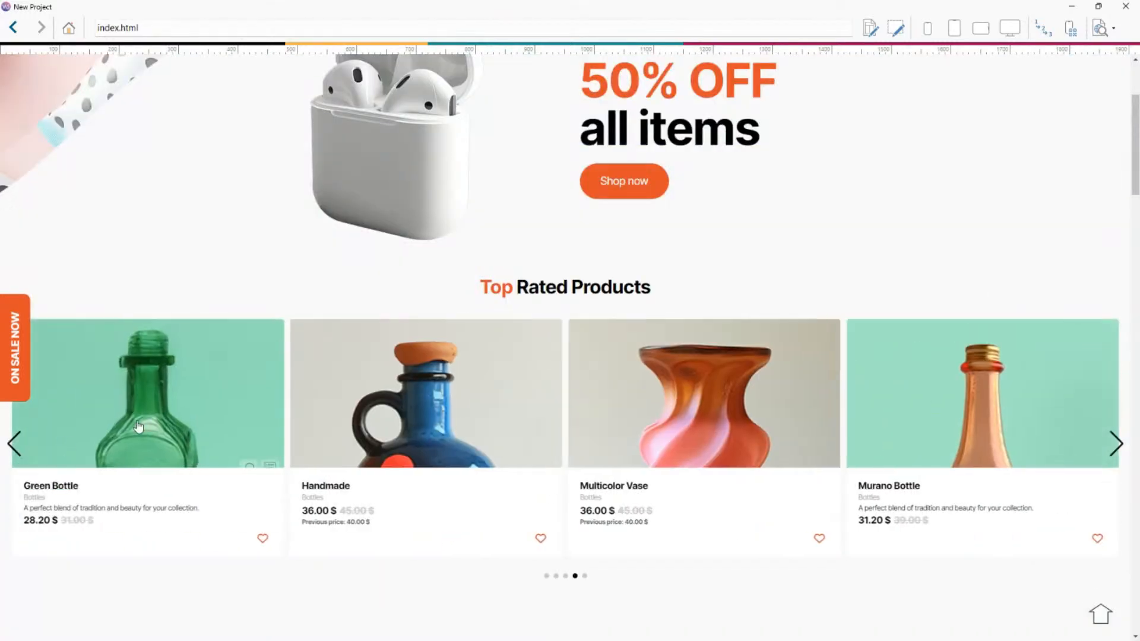
{"action": "left_click", "coordinate": [1121, 6]}
Examine the Product Catalog's card layout options, keeping SlideShow, and return to the Home Page's object grid.
{"action": "left_click", "coordinate": [277, 83]}
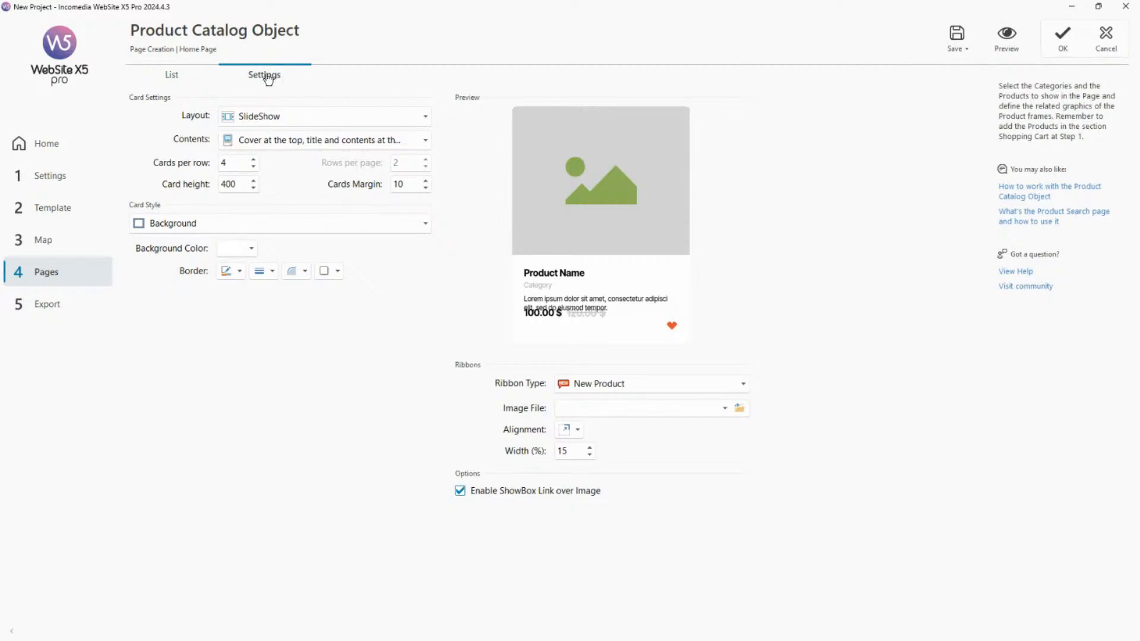
{"action": "left_click", "coordinate": [348, 121]}
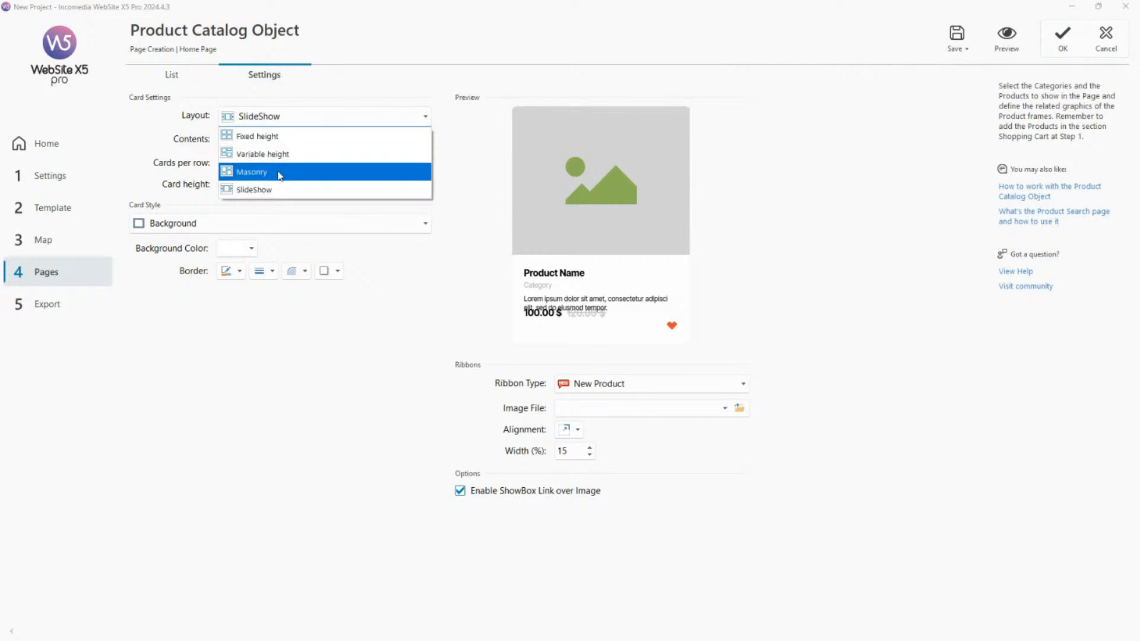
{"action": "left_click", "coordinate": [417, 69]}
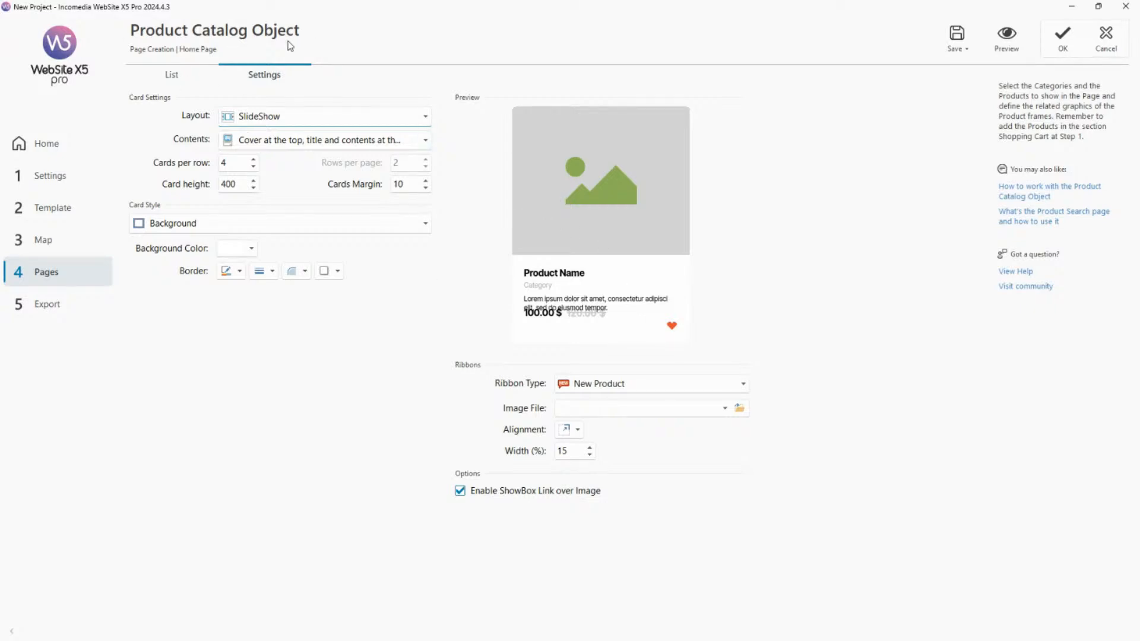
{"action": "left_click", "coordinate": [1106, 43]}
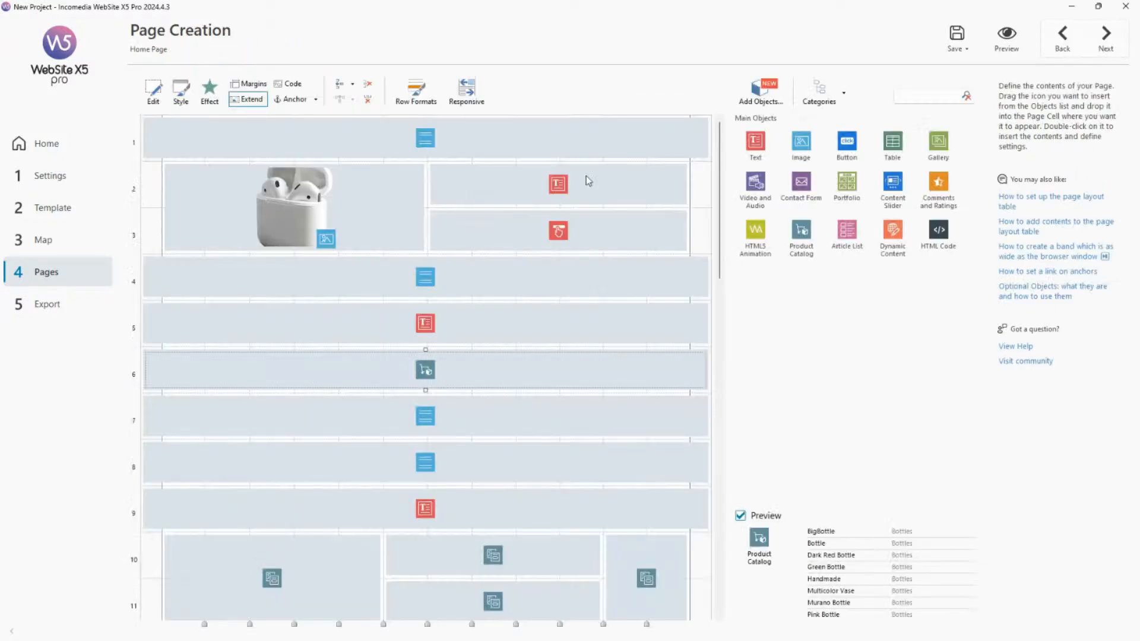
Open the card settings of the Style_01 search page, preview its Masonry product cards across two result pages, and close the preview.
{"action": "left_click", "coordinate": [40, 246]}
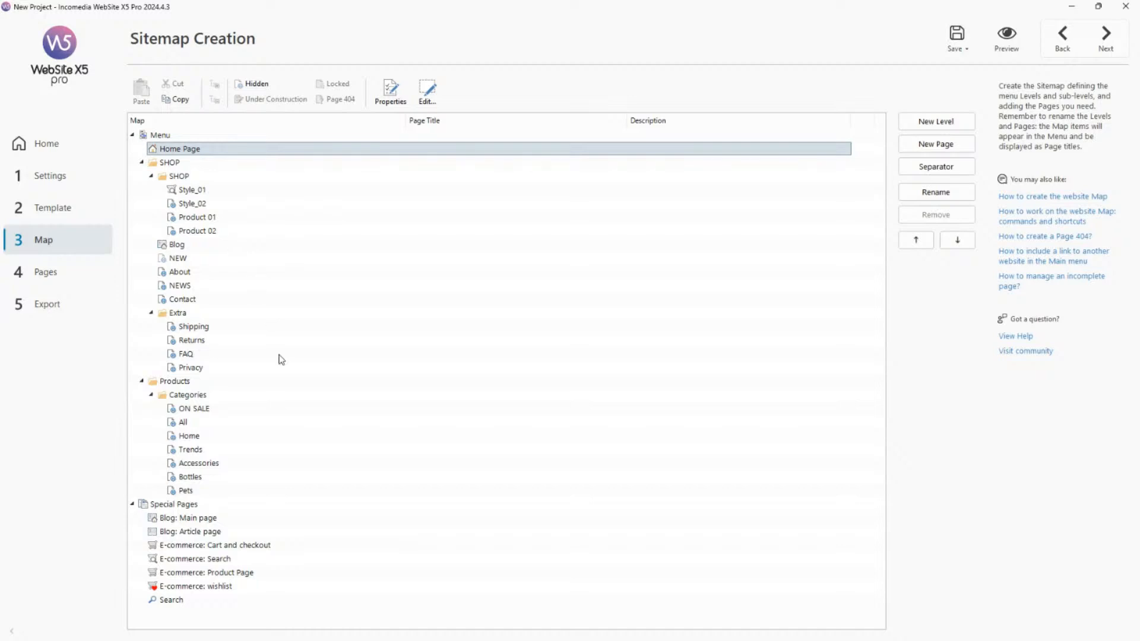
{"action": "double_click", "coordinate": [212, 191]}
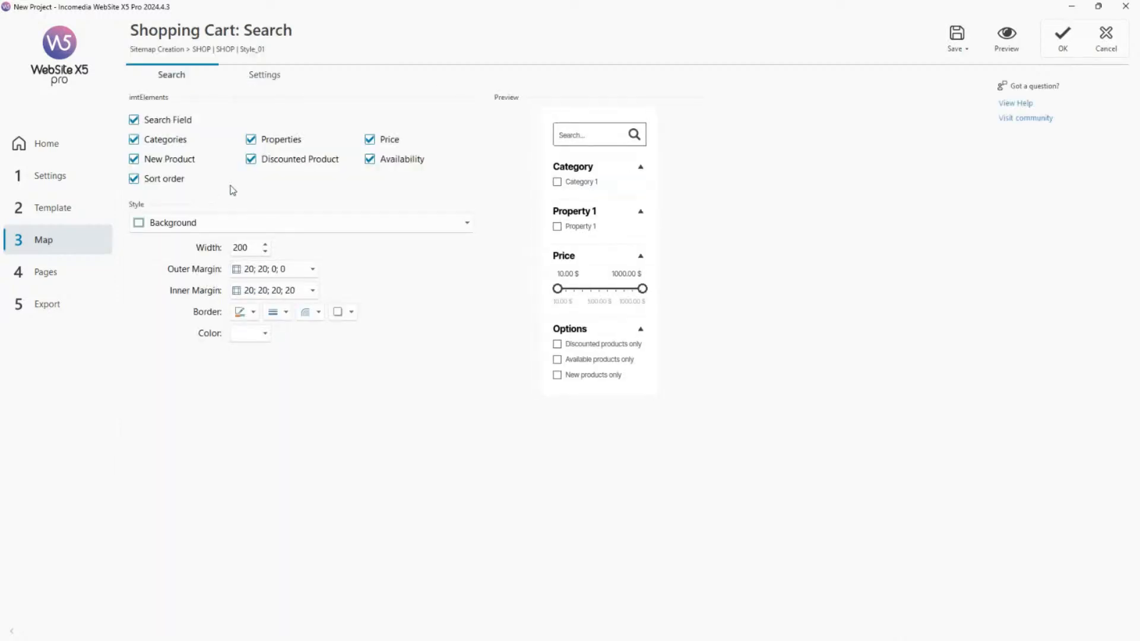
{"action": "left_click", "coordinate": [265, 76]}
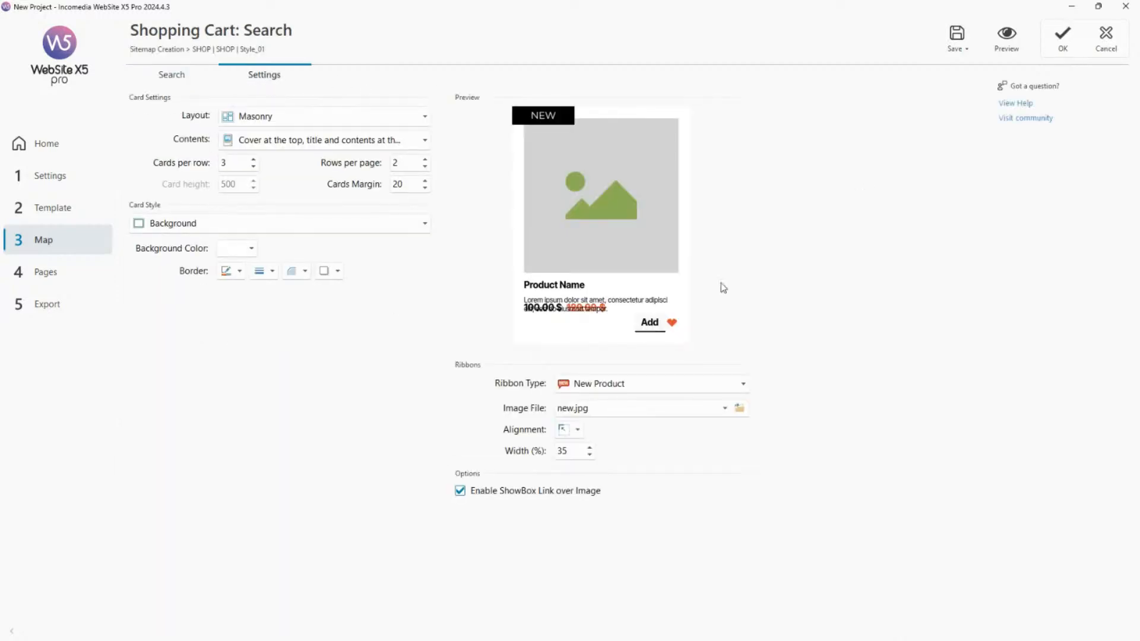
{"action": "left_click", "coordinate": [1007, 36]}
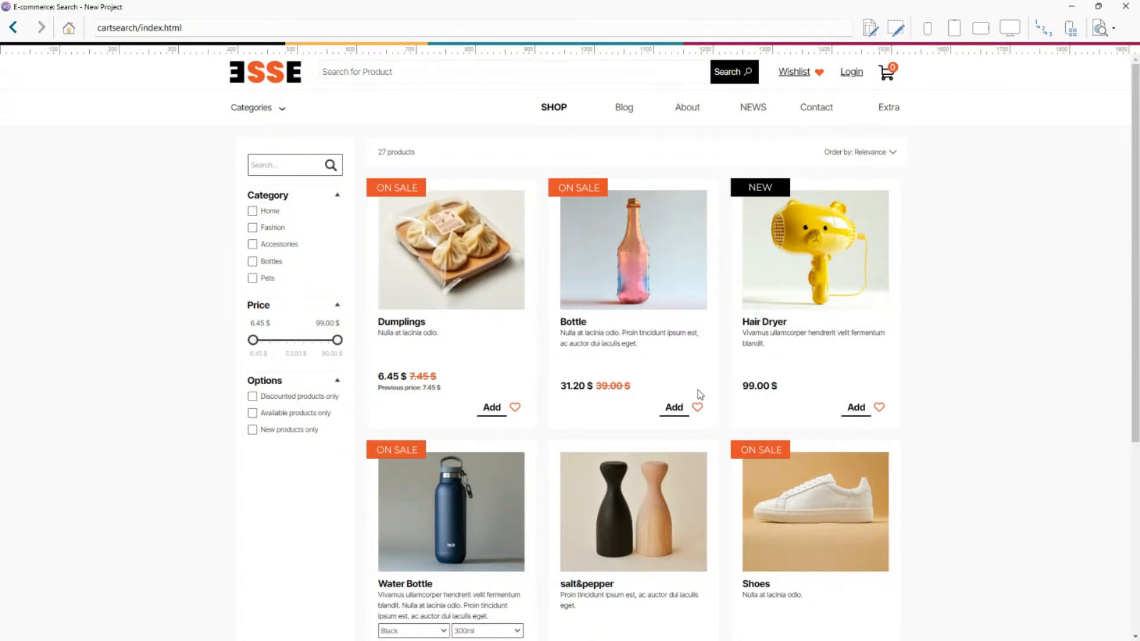
{"action": "scroll", "coordinate": [695, 391], "scroll_direction": "down", "scroll_amount": 5}
{"action": "left_click", "coordinate": [614, 480]}
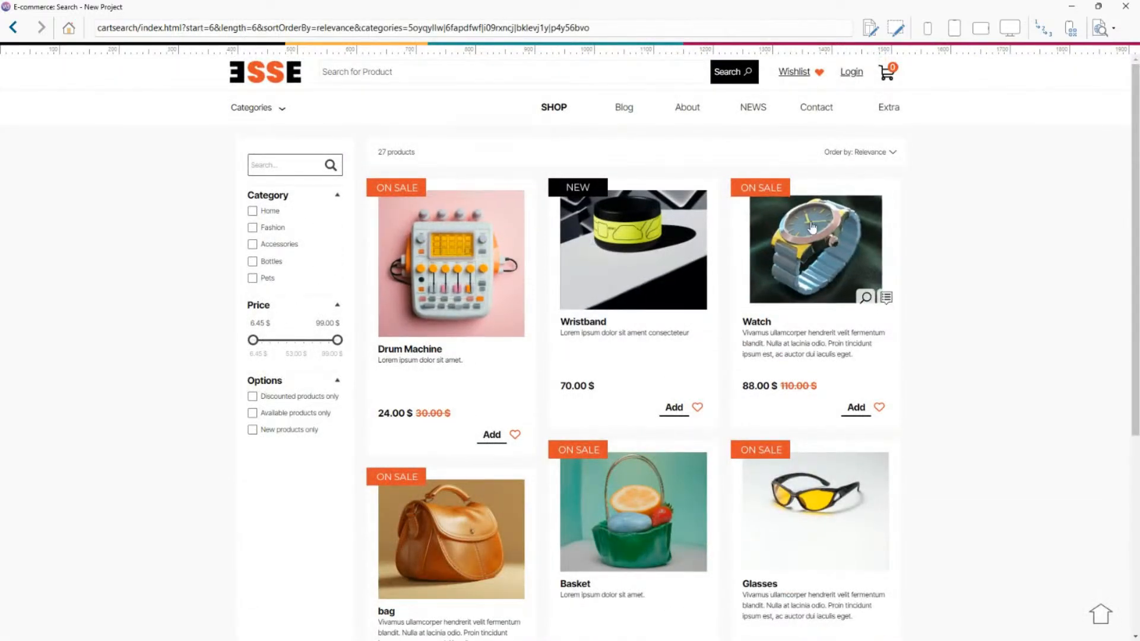
{"action": "left_click", "coordinate": [1122, 6]}
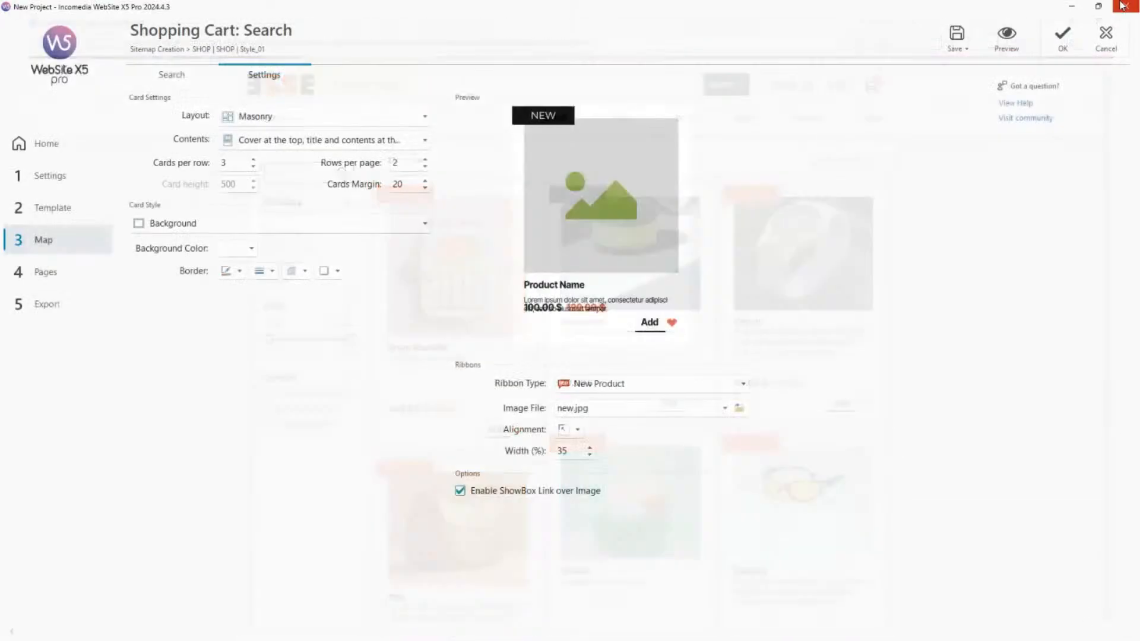
Open the E-commerce: Search special page from the sitemap and examine its card layout options, keeping Masonry.
{"action": "left_click", "coordinate": [44, 240]}
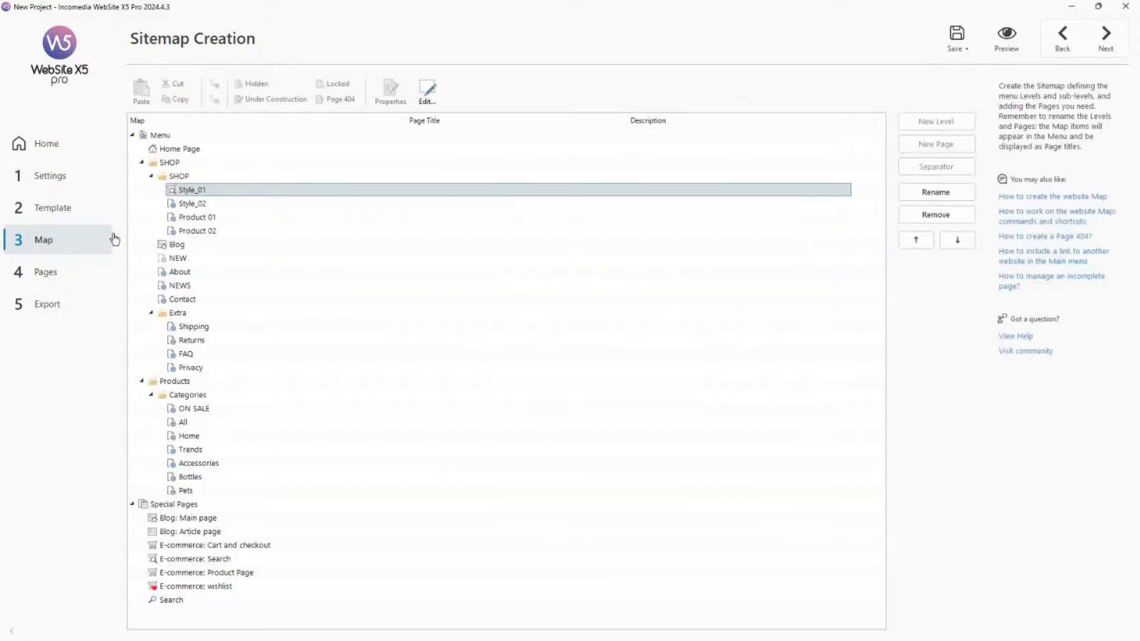
{"action": "double_click", "coordinate": [232, 559]}
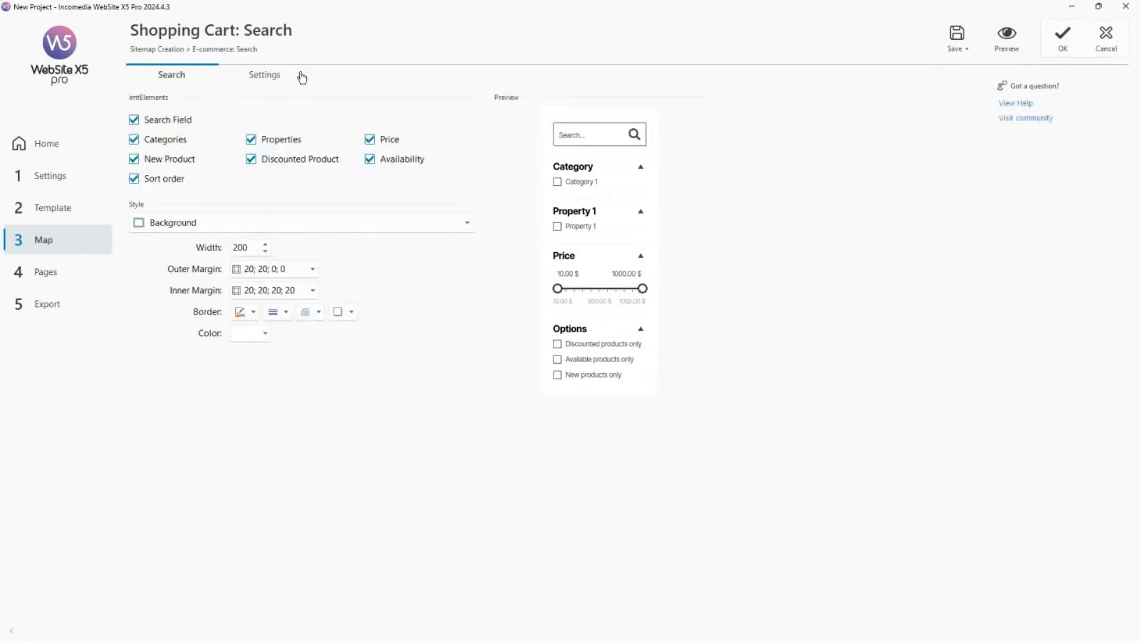
{"action": "left_click", "coordinate": [280, 75]}
{"action": "left_click", "coordinate": [333, 116]}
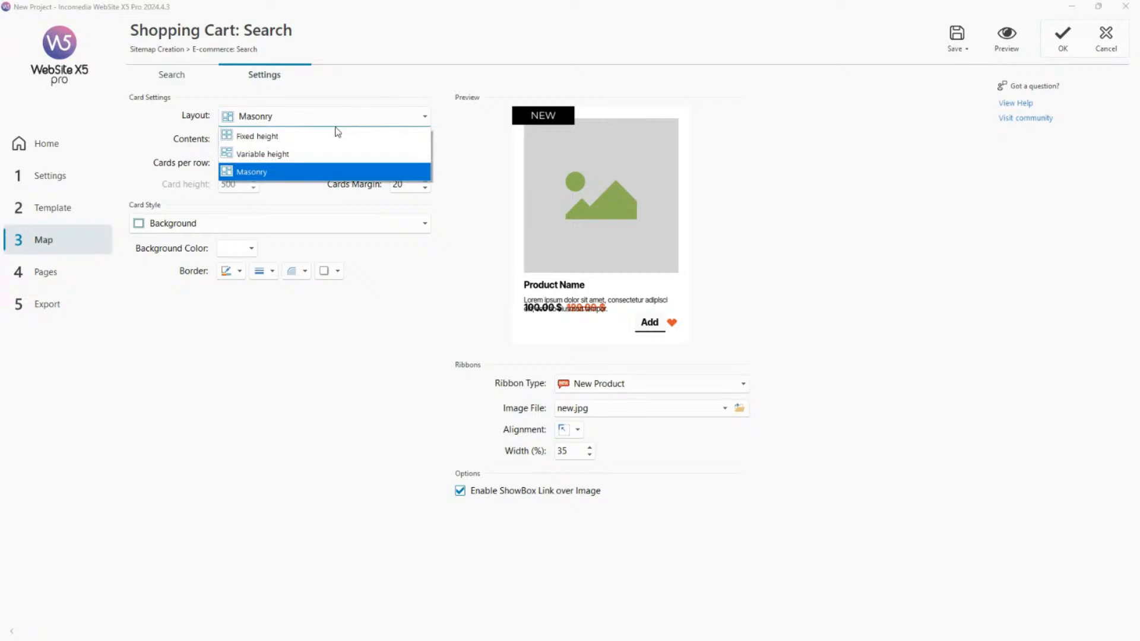
{"action": "left_click", "coordinate": [583, 87]}
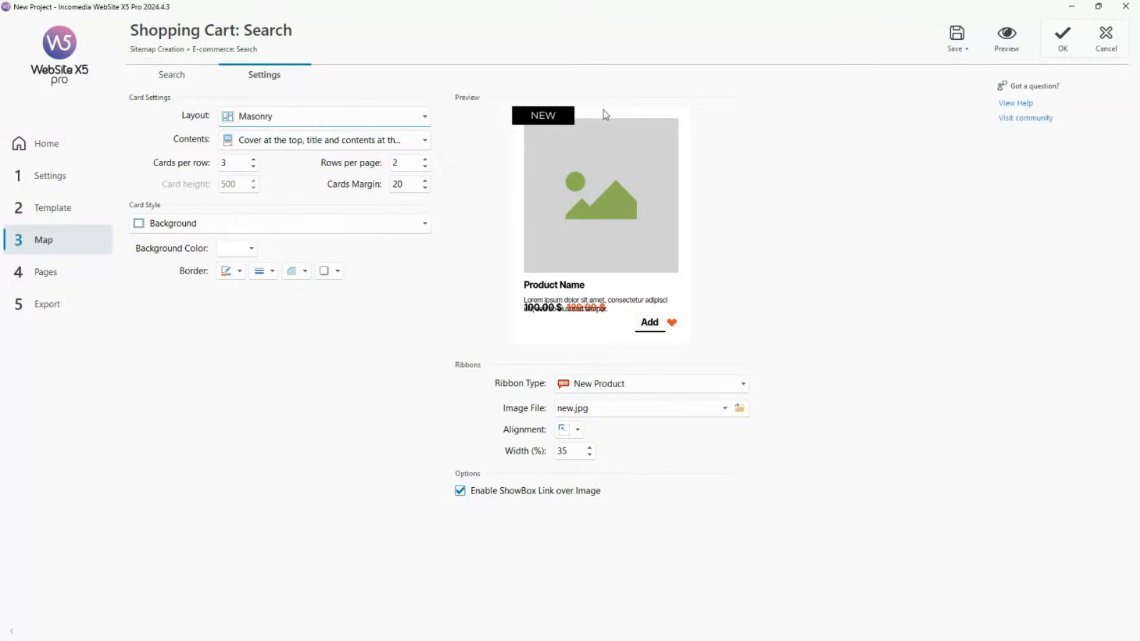
Examine the Title and Contents style settings of the product search block through its sample filter elements.
{"action": "left_click", "coordinate": [174, 77]}
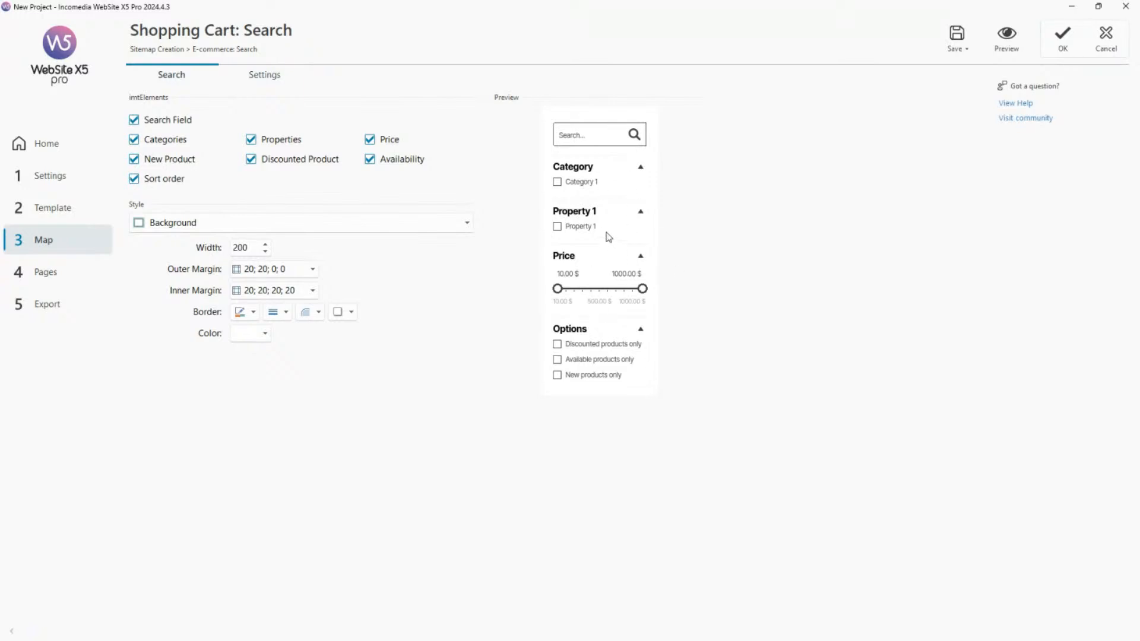
{"action": "left_click", "coordinate": [574, 170]}
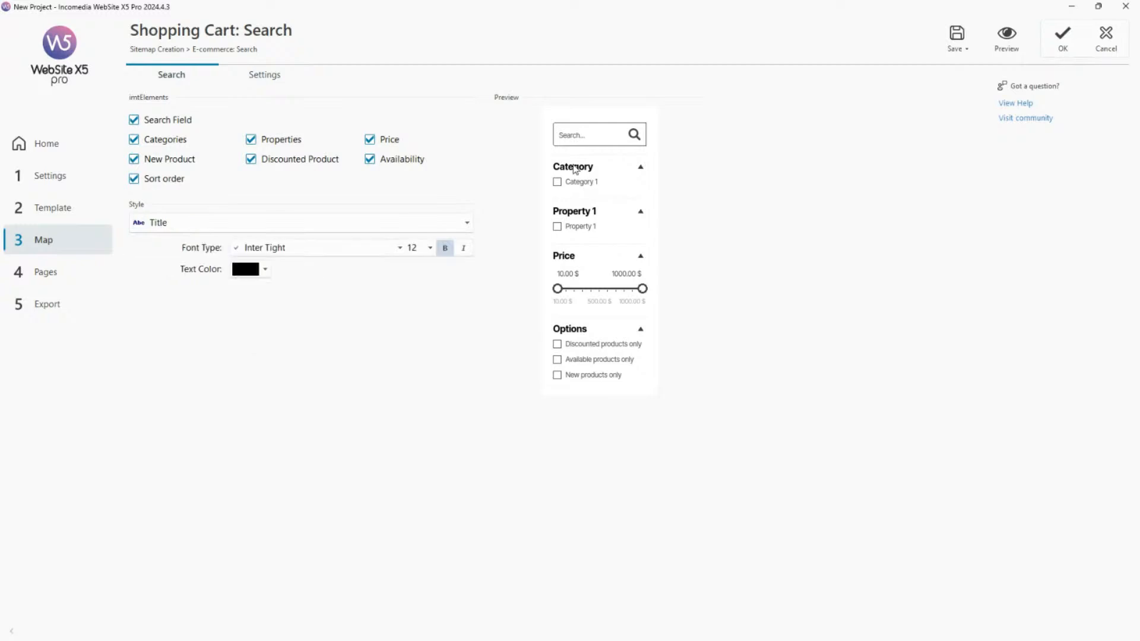
{"action": "left_click", "coordinate": [586, 185]}
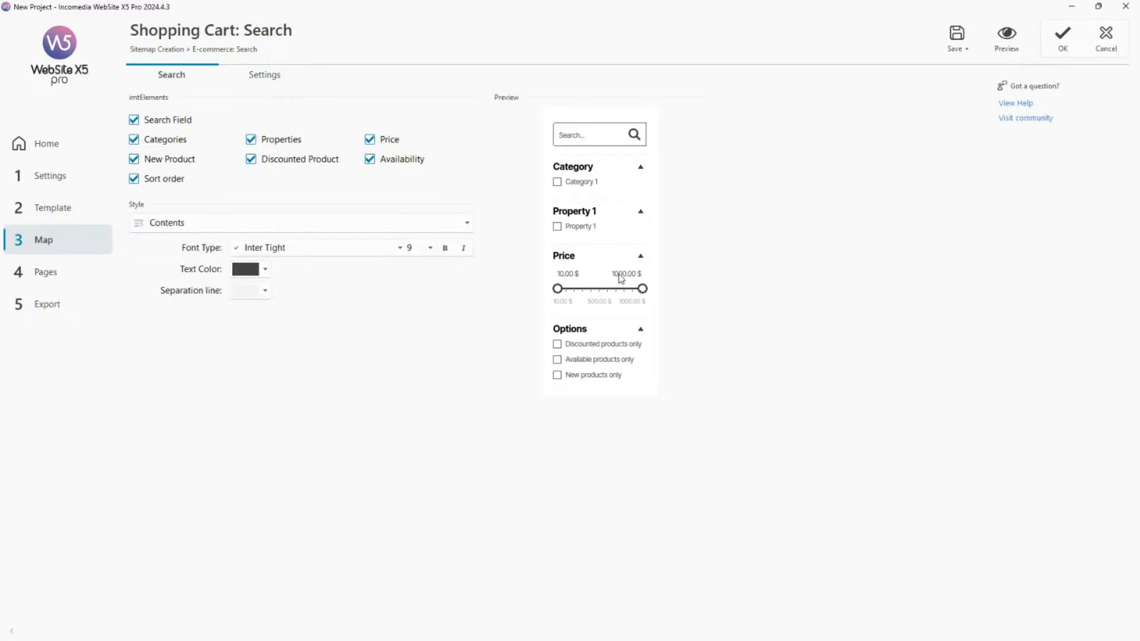
{"action": "left_click", "coordinate": [583, 332]}
{"action": "left_click", "coordinate": [587, 346]}
Set the search block's Title font to Merriweather and make its Contents text bold.
{"action": "left_click", "coordinate": [575, 212]}
{"action": "left_click", "coordinate": [361, 250]}
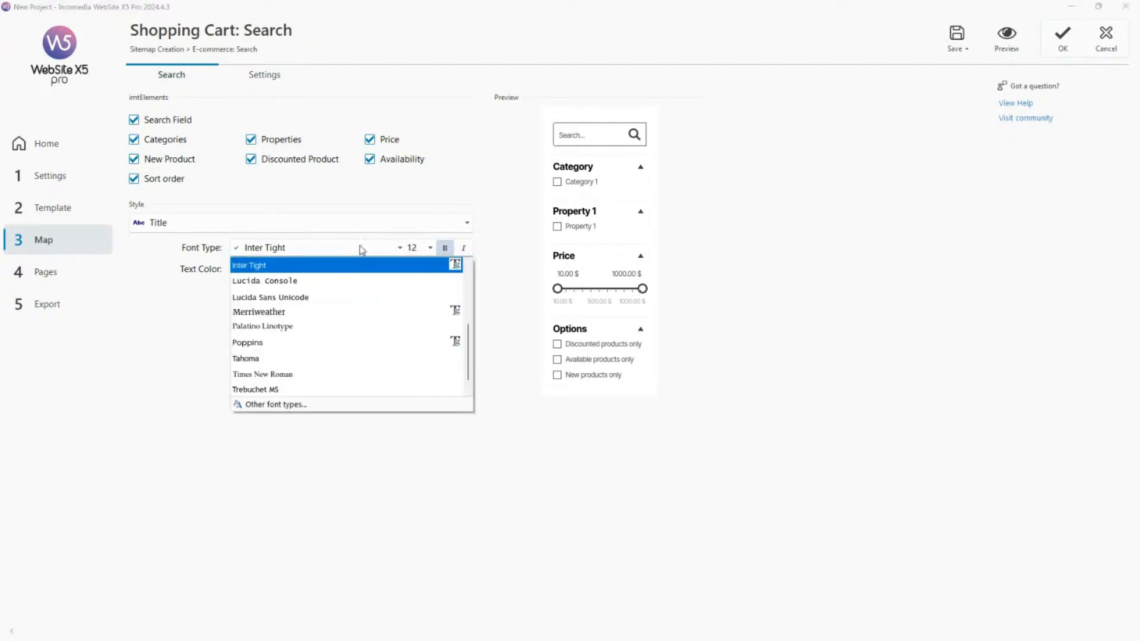
{"action": "left_click", "coordinate": [301, 314]}
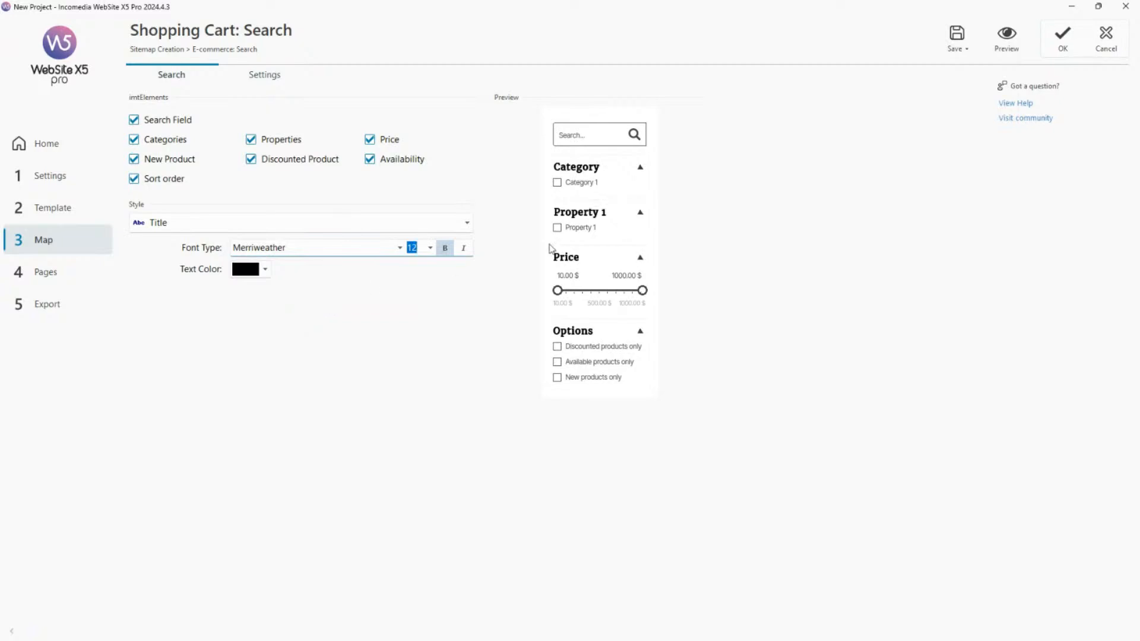
{"action": "left_click", "coordinate": [583, 186]}
{"action": "left_click", "coordinate": [360, 251]}
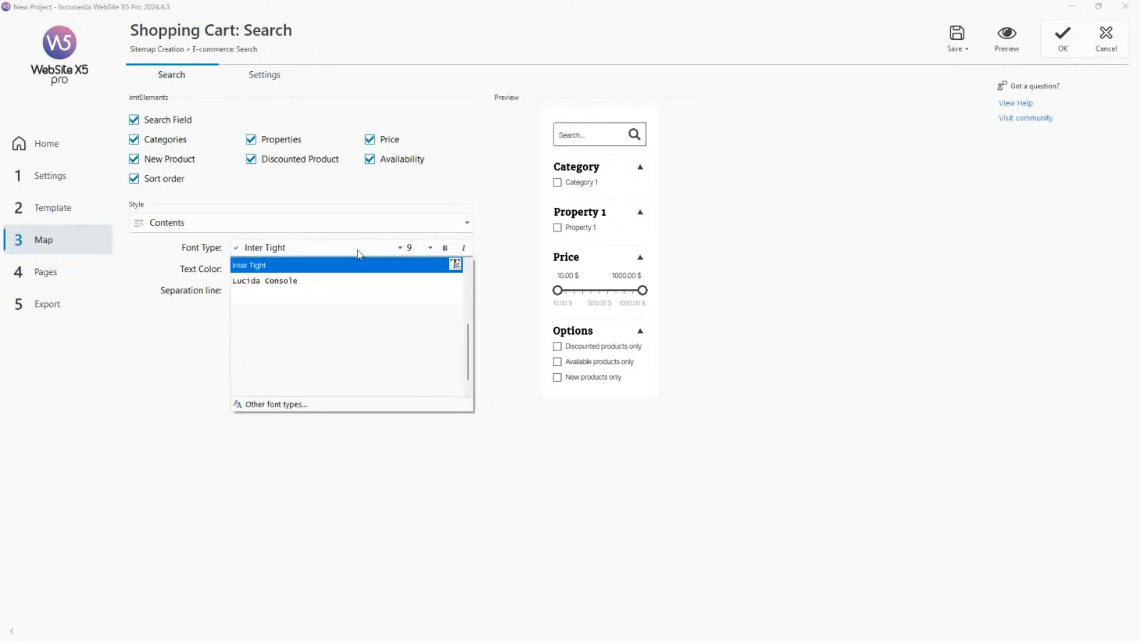
{"action": "left_click", "coordinate": [443, 251]}
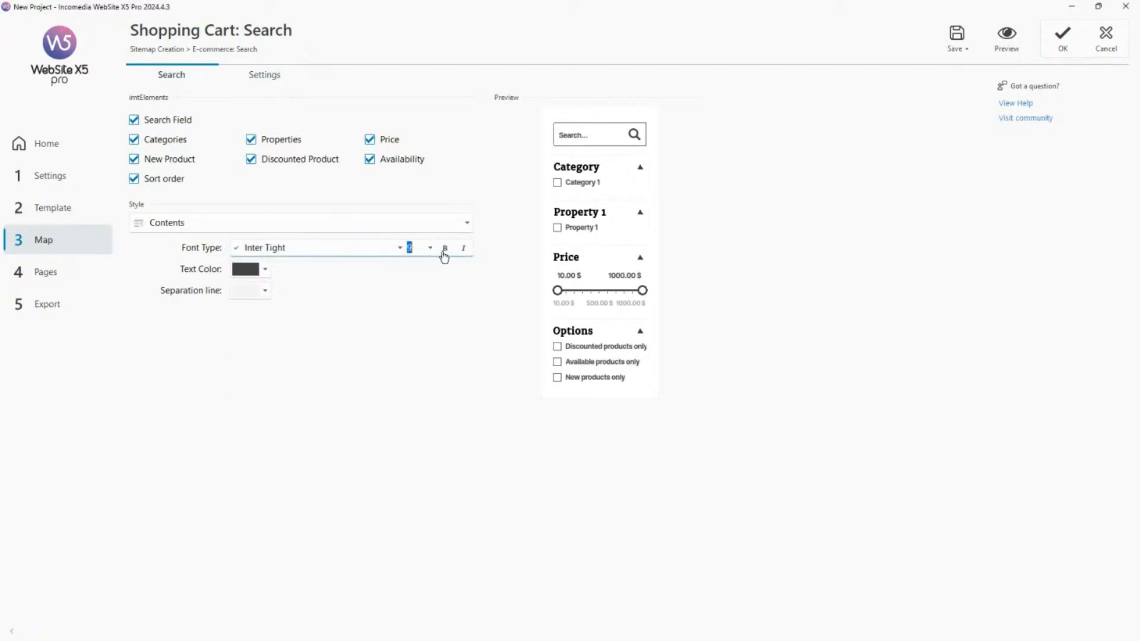
Preview the search page with its restyled filter block and close the preview.
{"action": "left_click", "coordinate": [445, 248]}
{"action": "left_click", "coordinate": [1007, 47]}
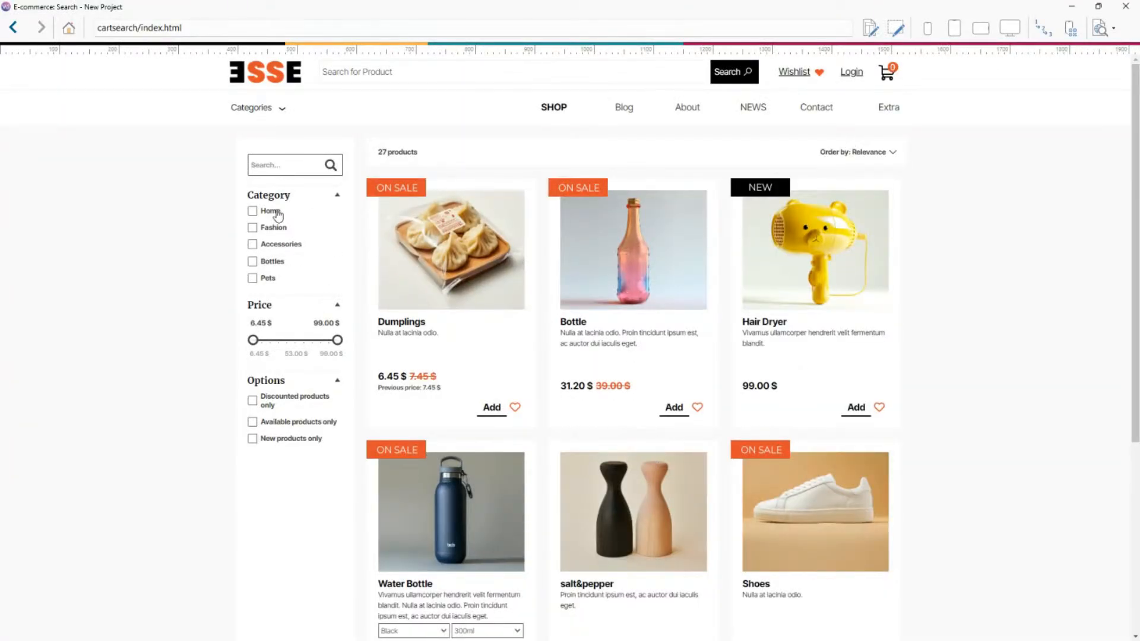
{"action": "left_click", "coordinate": [1120, 6]}
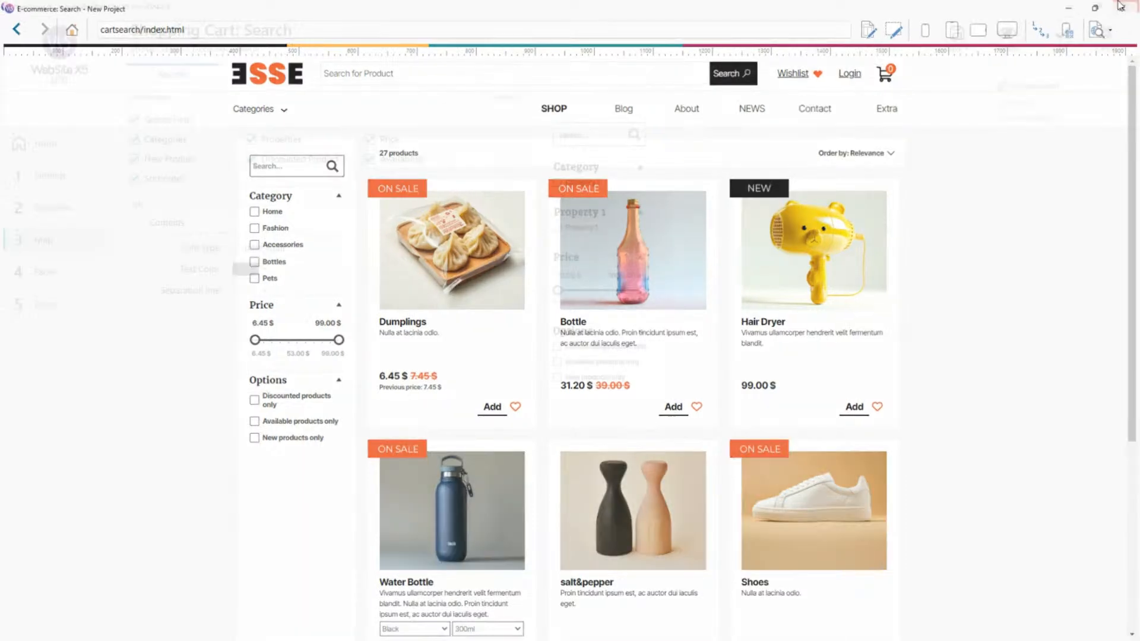
In the search page's card settings, set the mouseover effect of the product cover to 2 - Grow.
{"action": "left_click", "coordinate": [255, 82]}
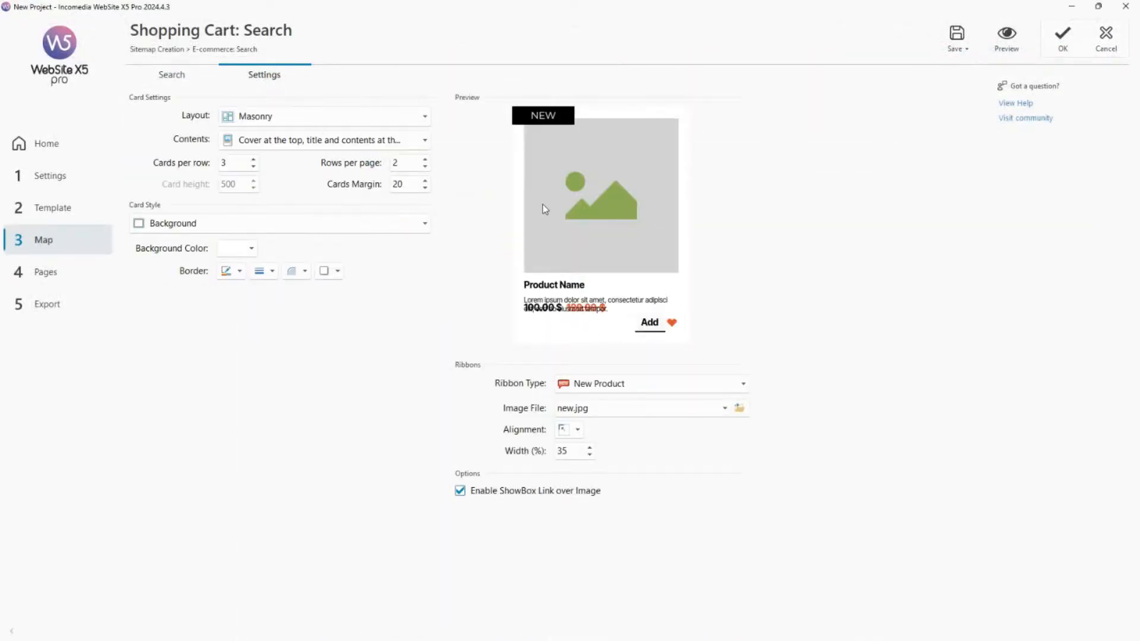
{"action": "left_click", "coordinate": [603, 197]}
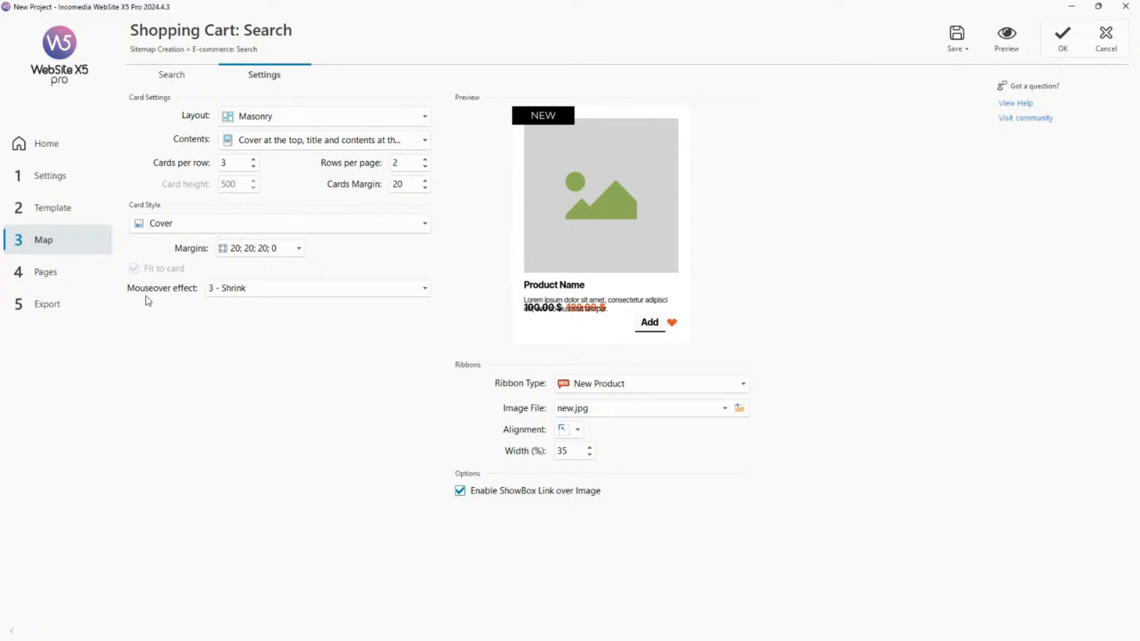
{"action": "left_click", "coordinate": [297, 291]}
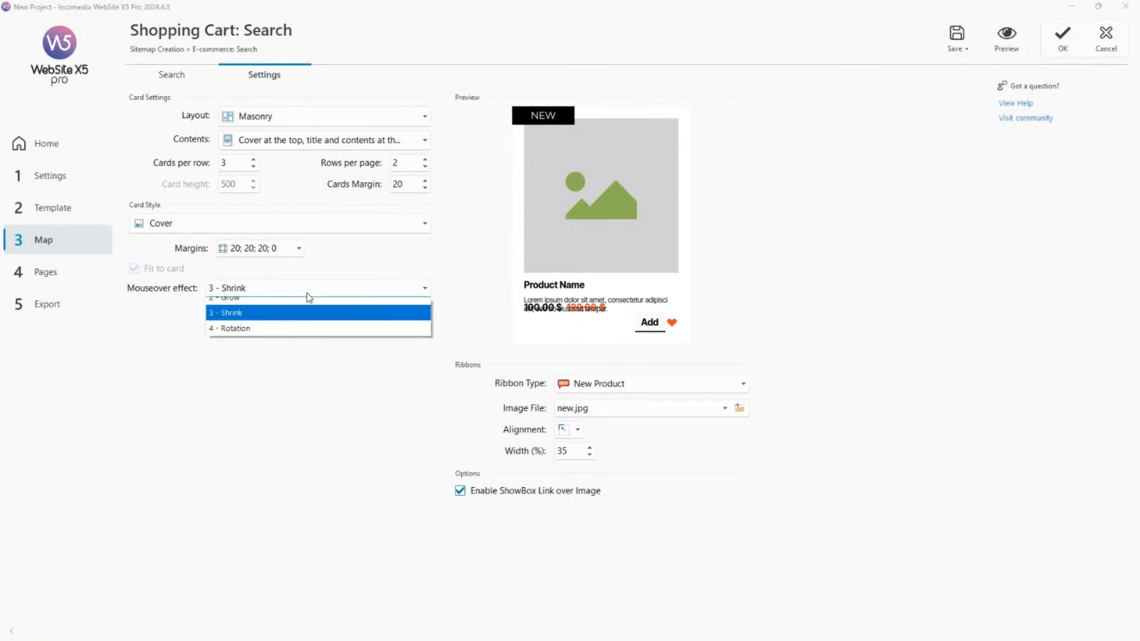
{"action": "left_click", "coordinate": [291, 322]}
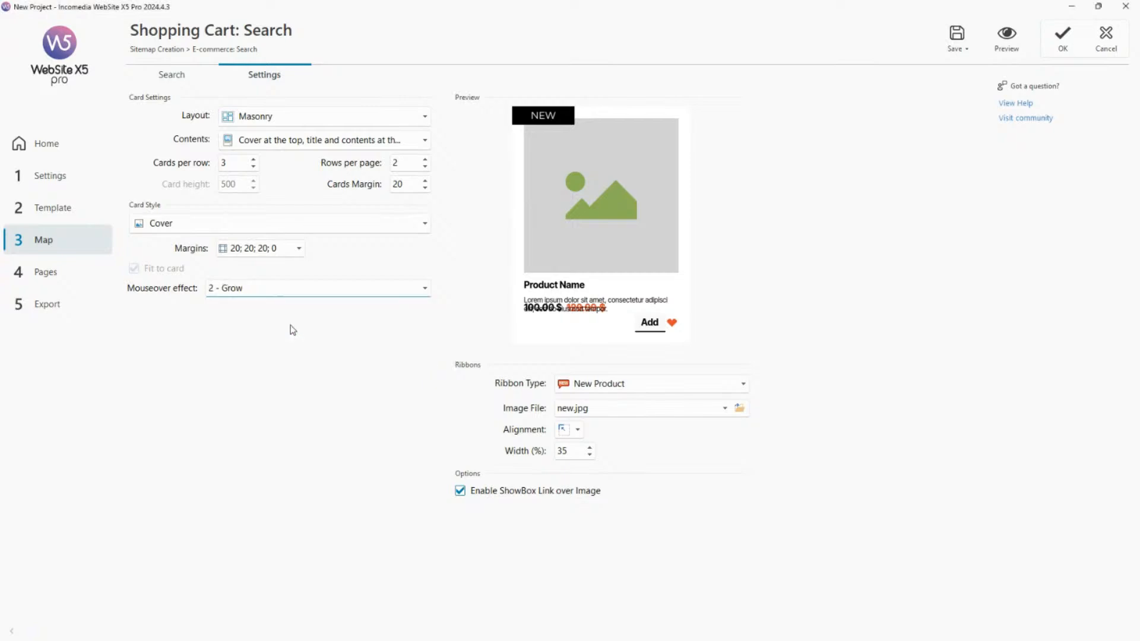
{"action": "left_click", "coordinate": [288, 291]}
{"action": "left_click", "coordinate": [271, 351]}
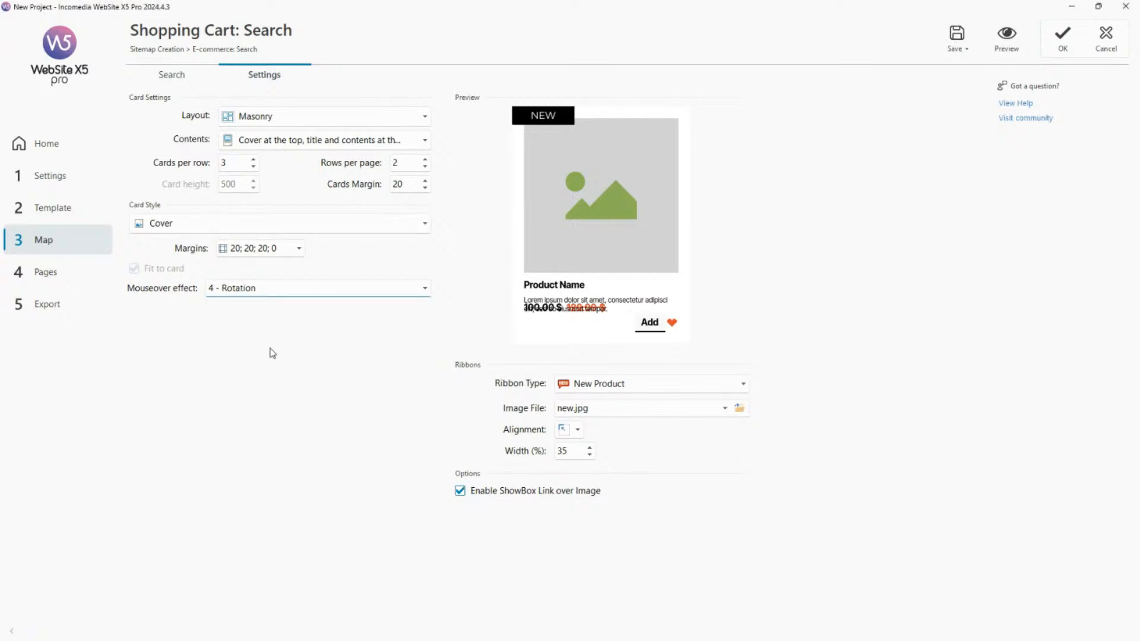
{"action": "left_click", "coordinate": [278, 293]}
{"action": "left_click", "coordinate": [266, 325]}
Preview the search page and try the Dumplings card's cover effect, image enlargement and product page link, closing the preview at the end.
{"action": "left_click", "coordinate": [1006, 39]}
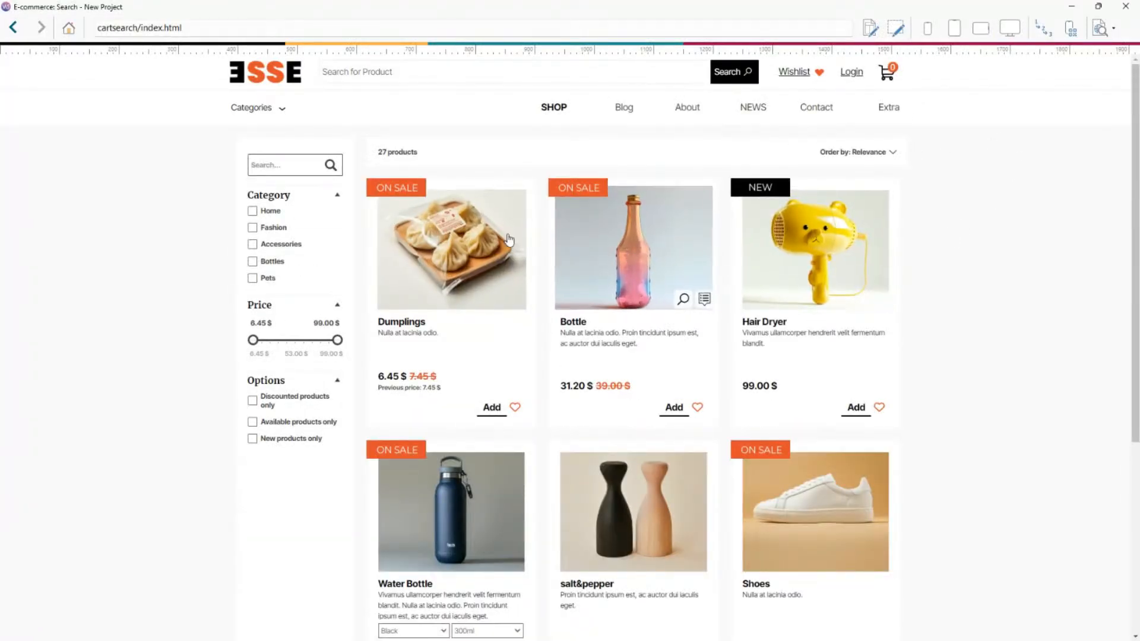
{"action": "mouse_move", "coordinate": [484, 261]}
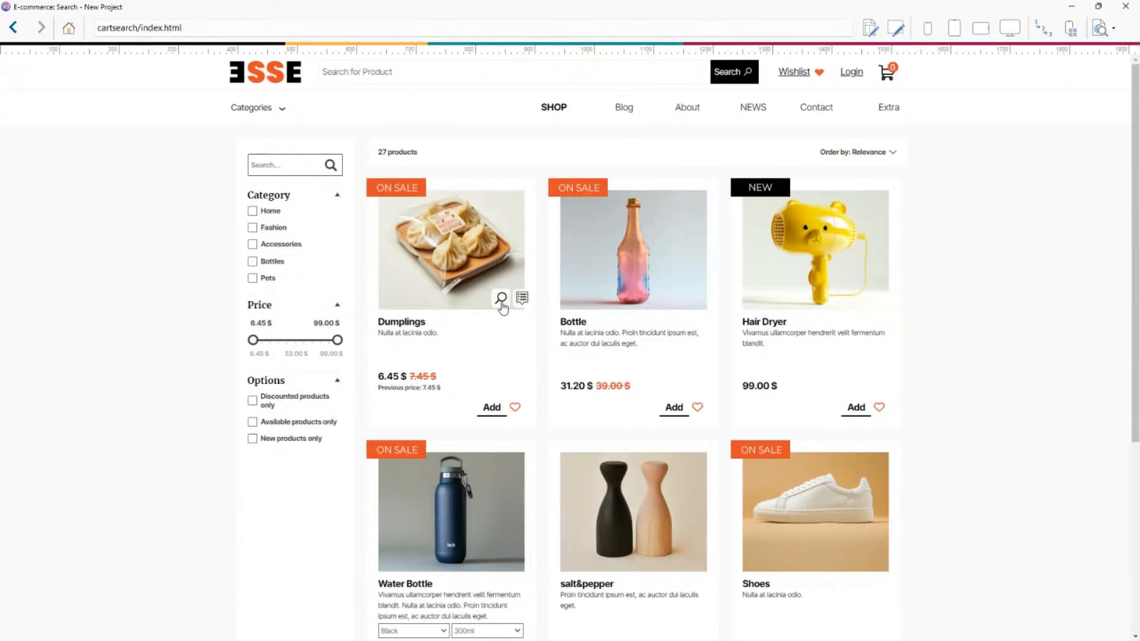
{"action": "left_click", "coordinate": [501, 301]}
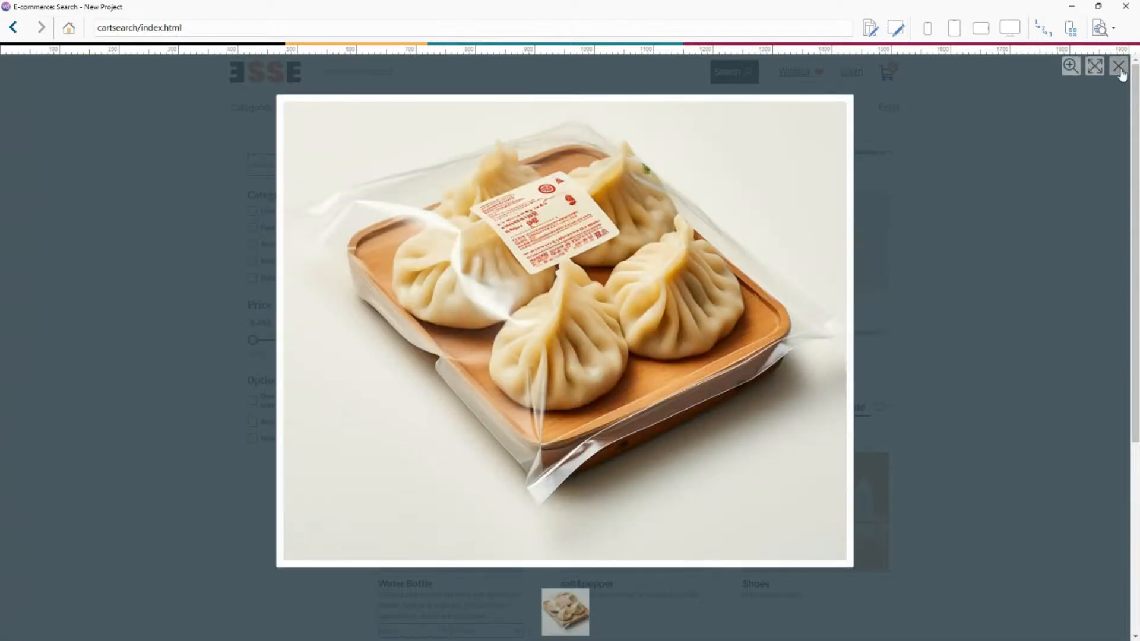
{"action": "left_click", "coordinate": [1118, 67]}
{"action": "left_click", "coordinate": [531, 296]}
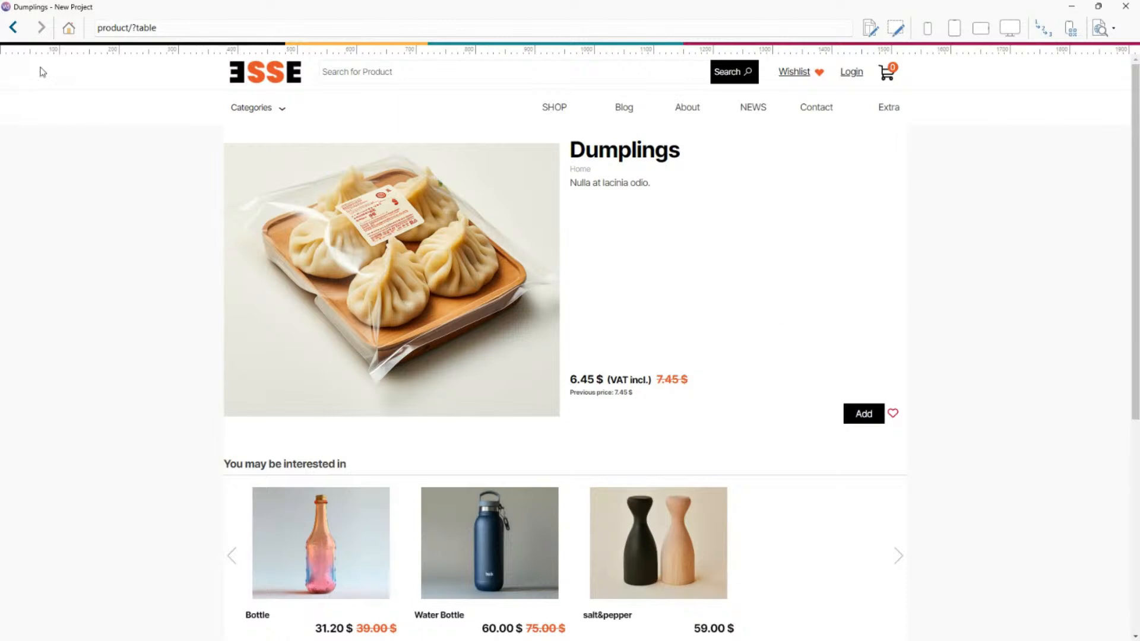
{"action": "left_click", "coordinate": [13, 27]}
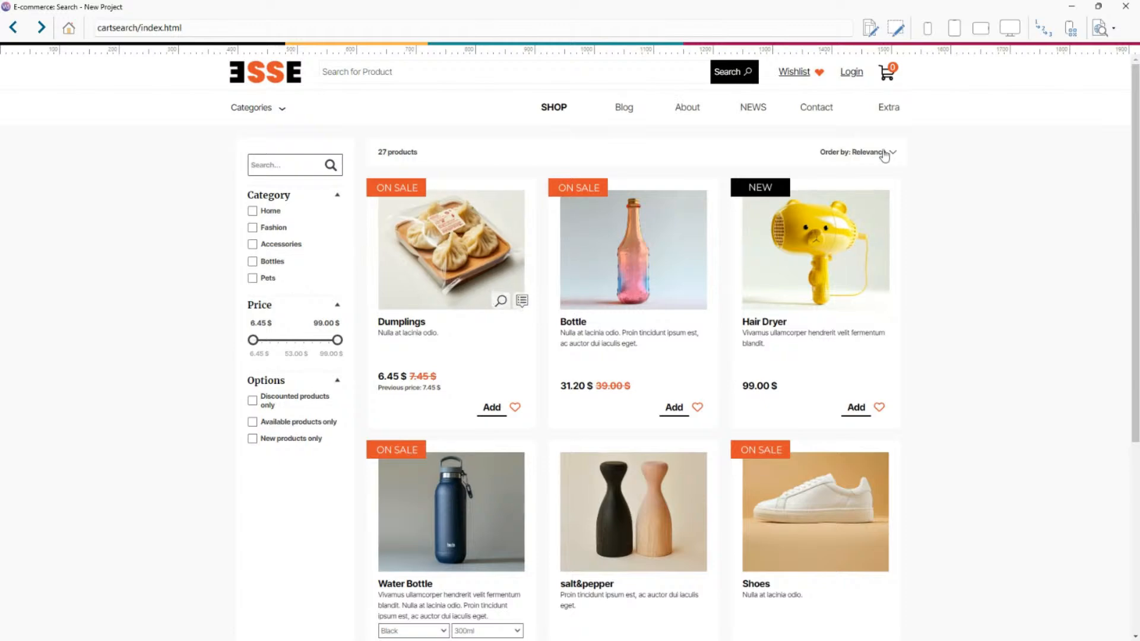
{"action": "left_click", "coordinate": [1134, 5]}
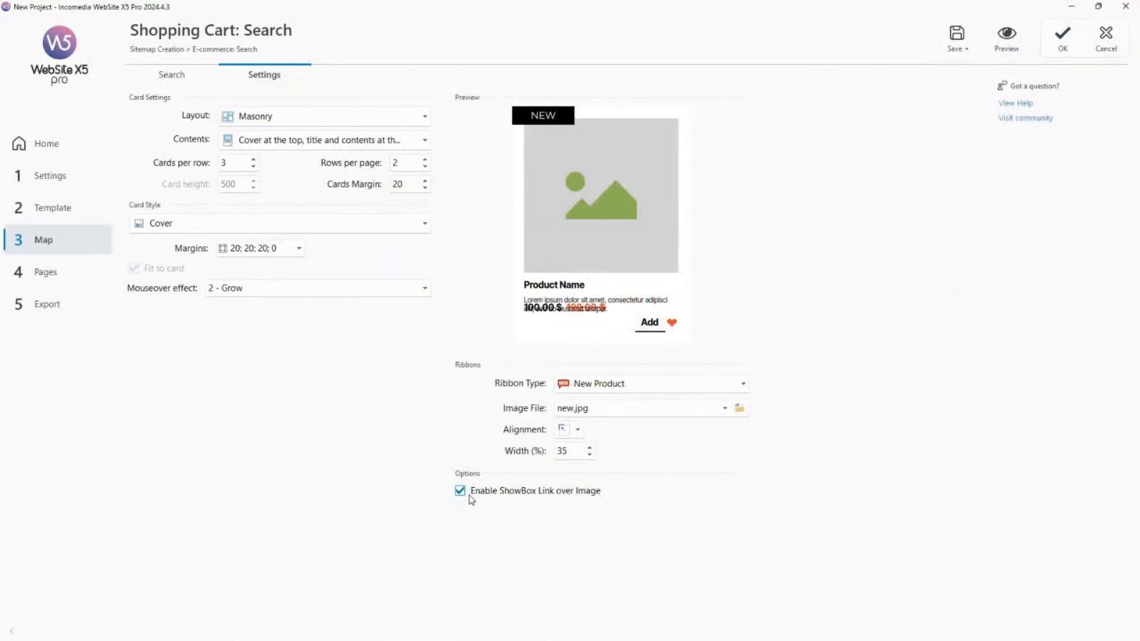
Disable the ShowBox link over the card image, preview the search page, and discard the search page changes.
{"action": "left_click", "coordinate": [543, 495]}
{"action": "left_click", "coordinate": [1005, 42]}
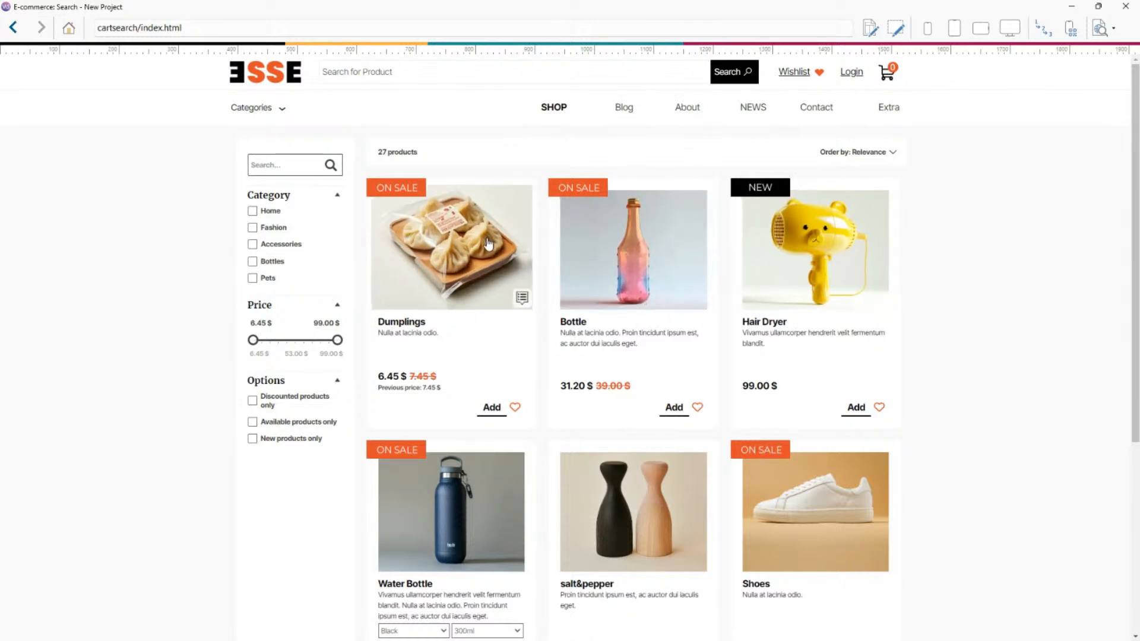
{"action": "left_click", "coordinate": [1124, 7]}
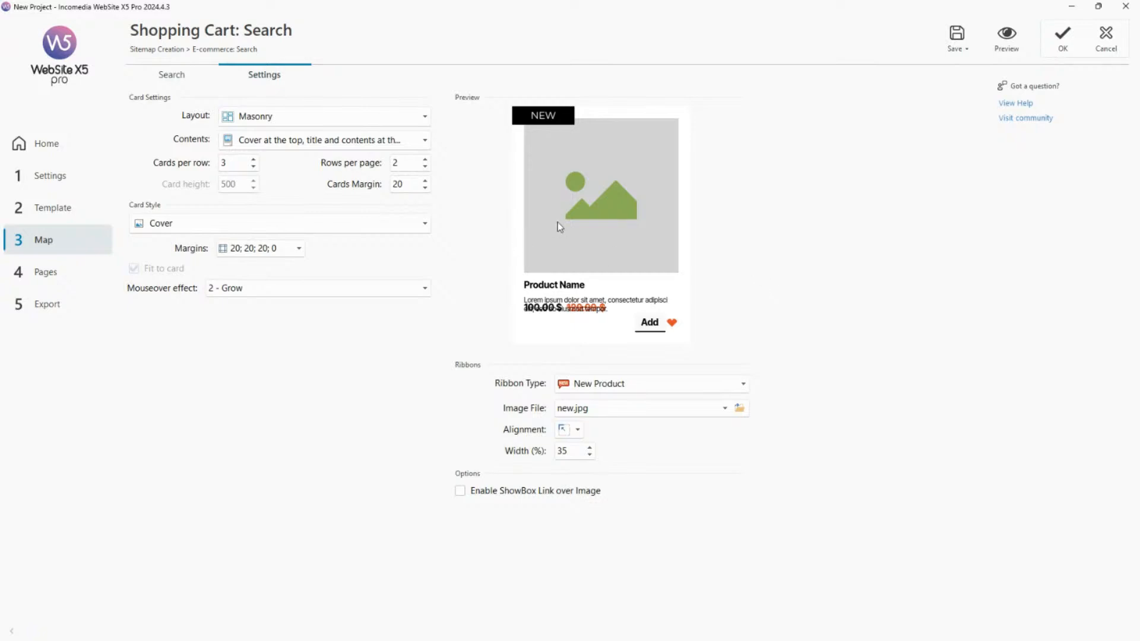
{"action": "left_click", "coordinate": [1106, 50]}
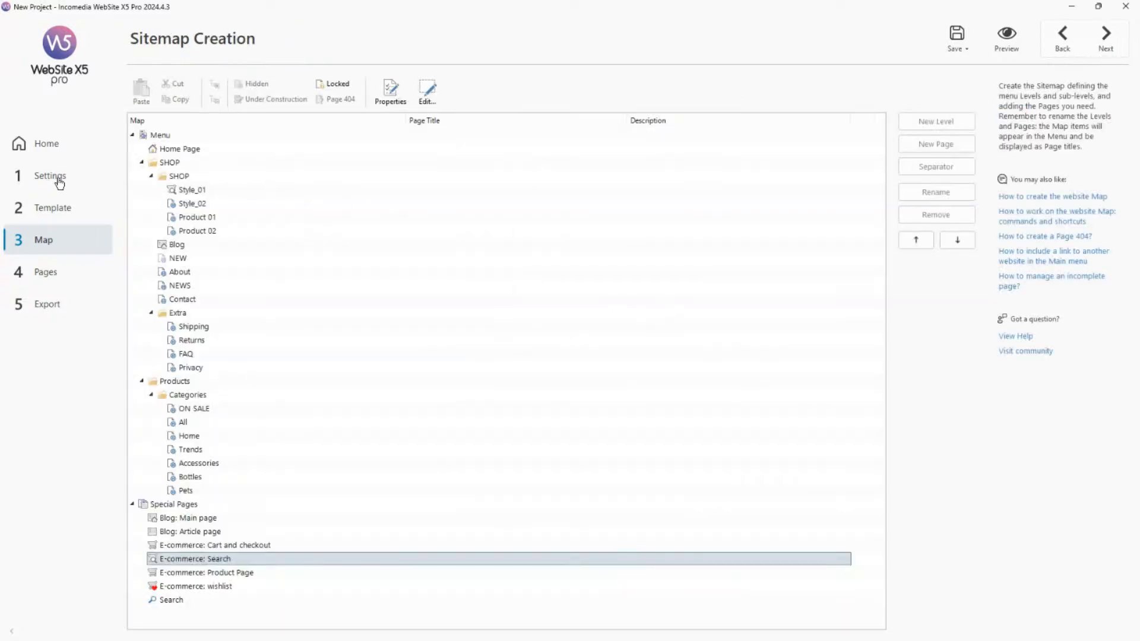
Open the Shopping Cart website settings and examine the bag product's discount settings, including its Show Lowest Price option.
{"action": "left_click", "coordinate": [59, 178]}
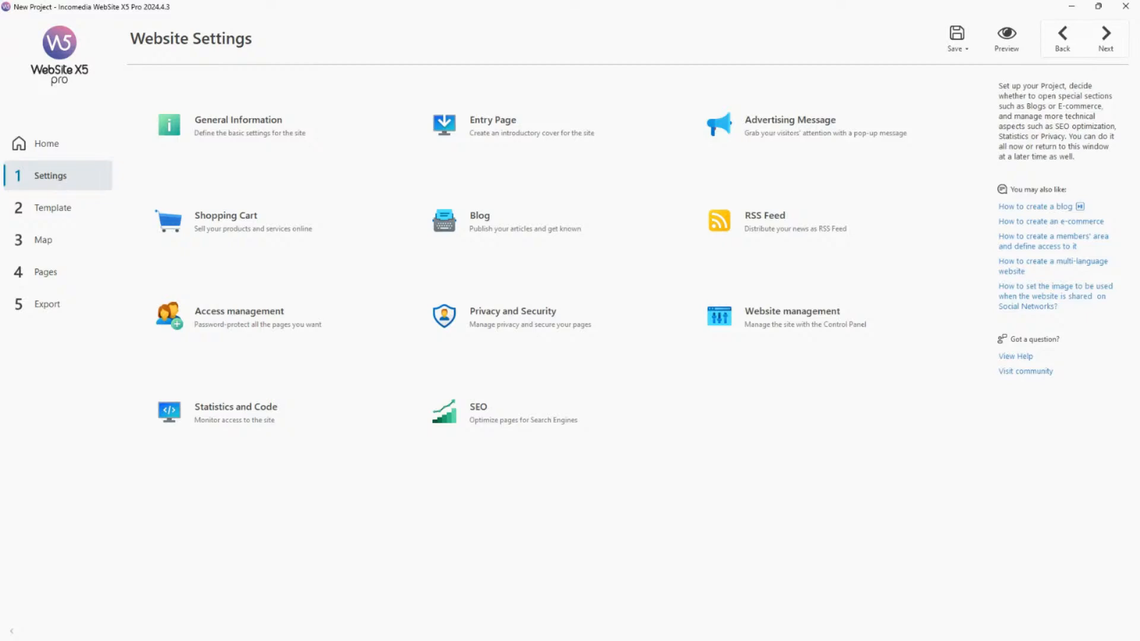
{"action": "left_click", "coordinate": [277, 223]}
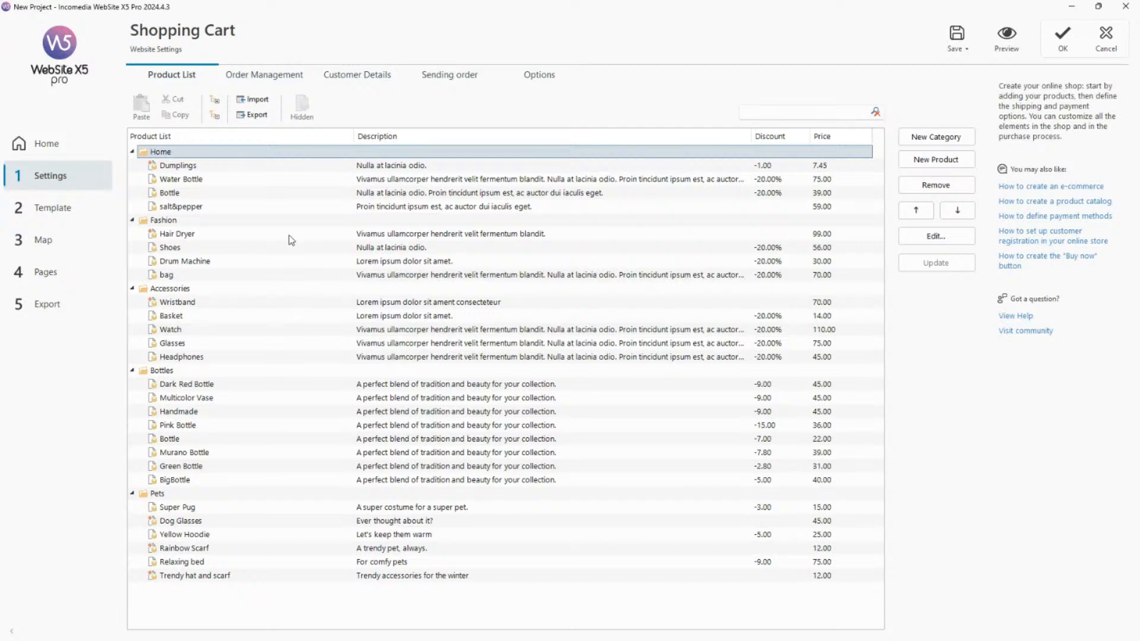
{"action": "double_click", "coordinate": [274, 279]}
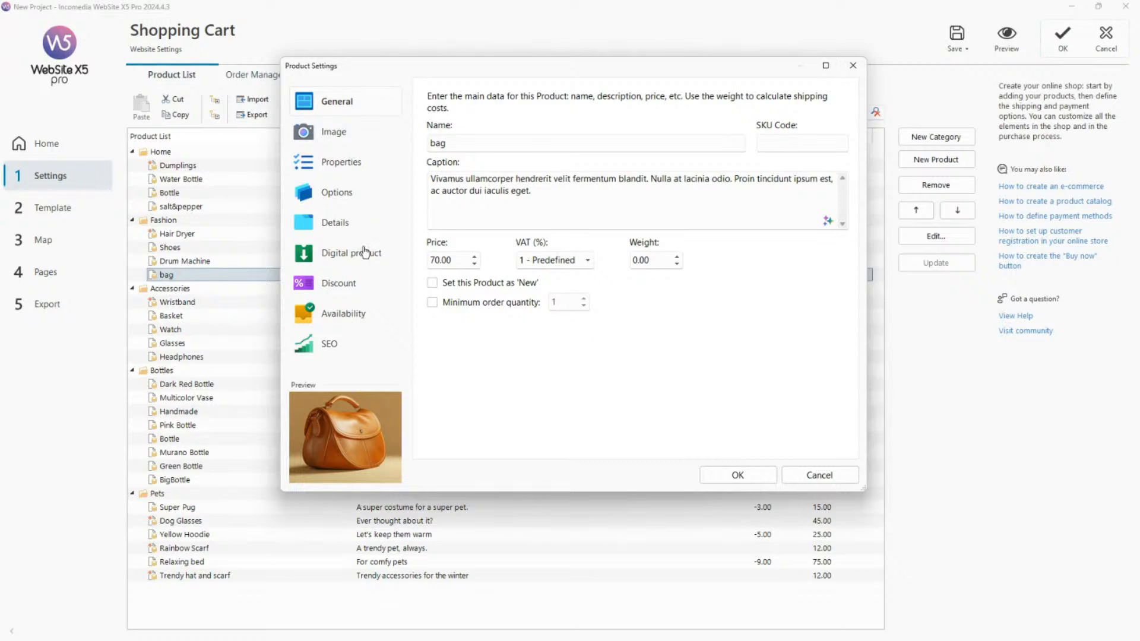
{"action": "left_click", "coordinate": [368, 291]}
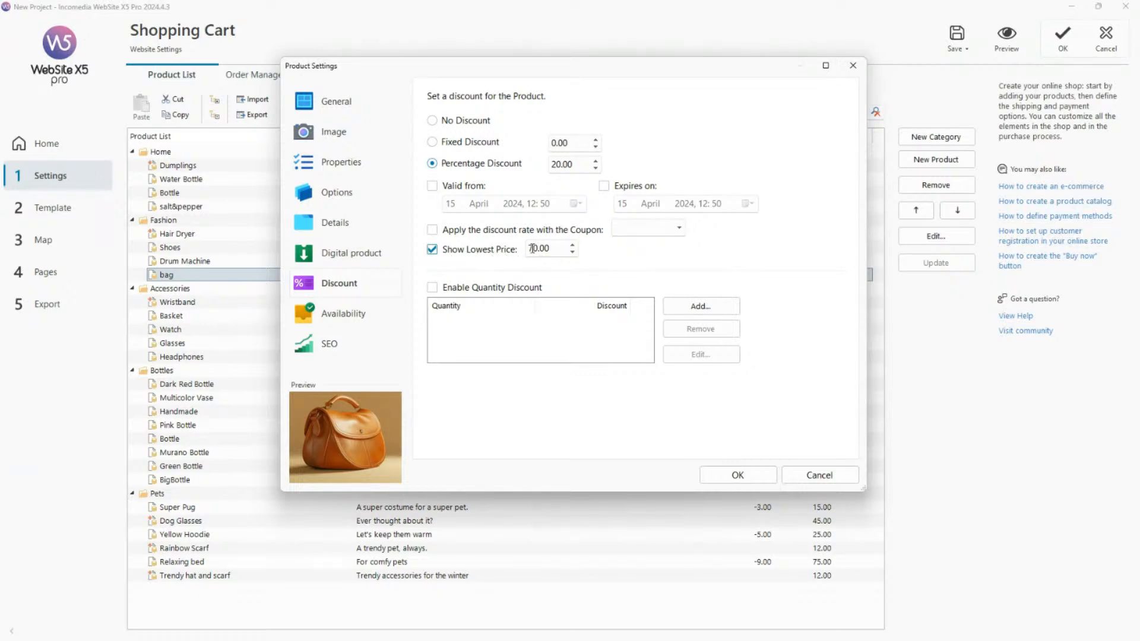
{"action": "left_click", "coordinate": [736, 474]}
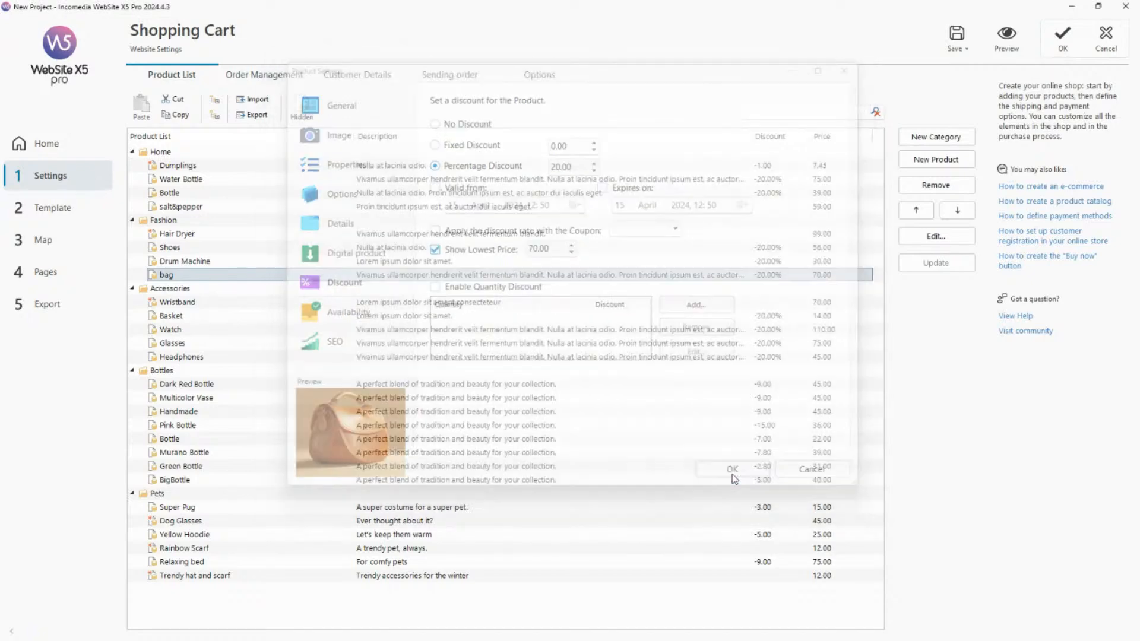
Preview the bag's product page, examine its discounted, original and previous prices, and close the preview.
{"action": "left_click", "coordinate": [1005, 35]}
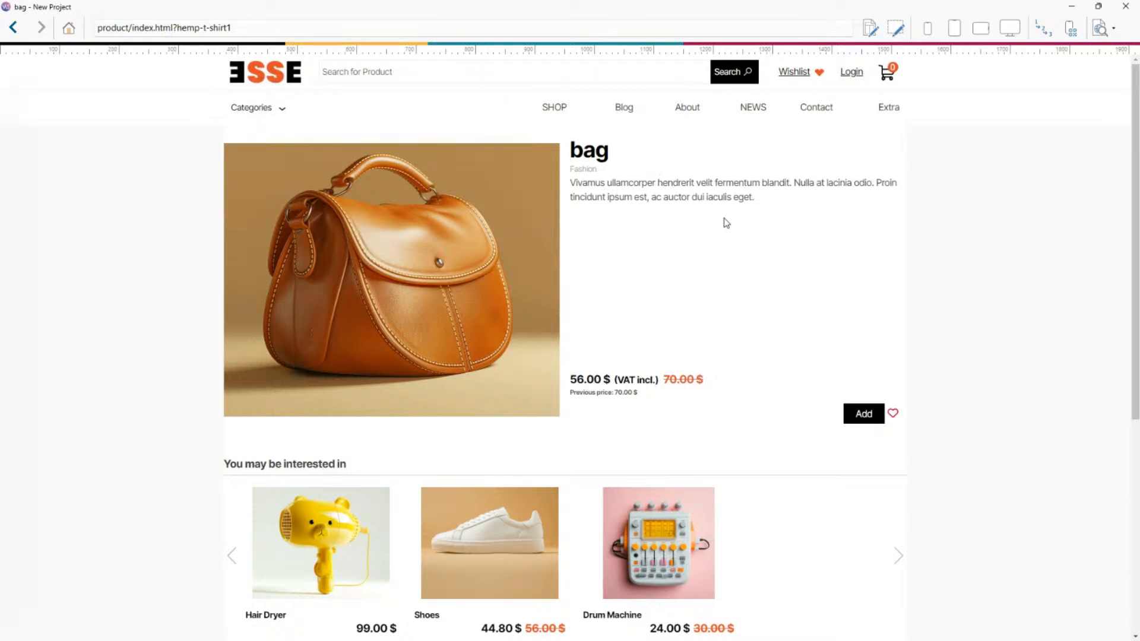
{"action": "left_click_drag", "start_coordinate": [571, 380], "coordinate": [708, 383]}
{"action": "left_click", "coordinate": [672, 400]}
{"action": "left_click", "coordinate": [708, 380]}
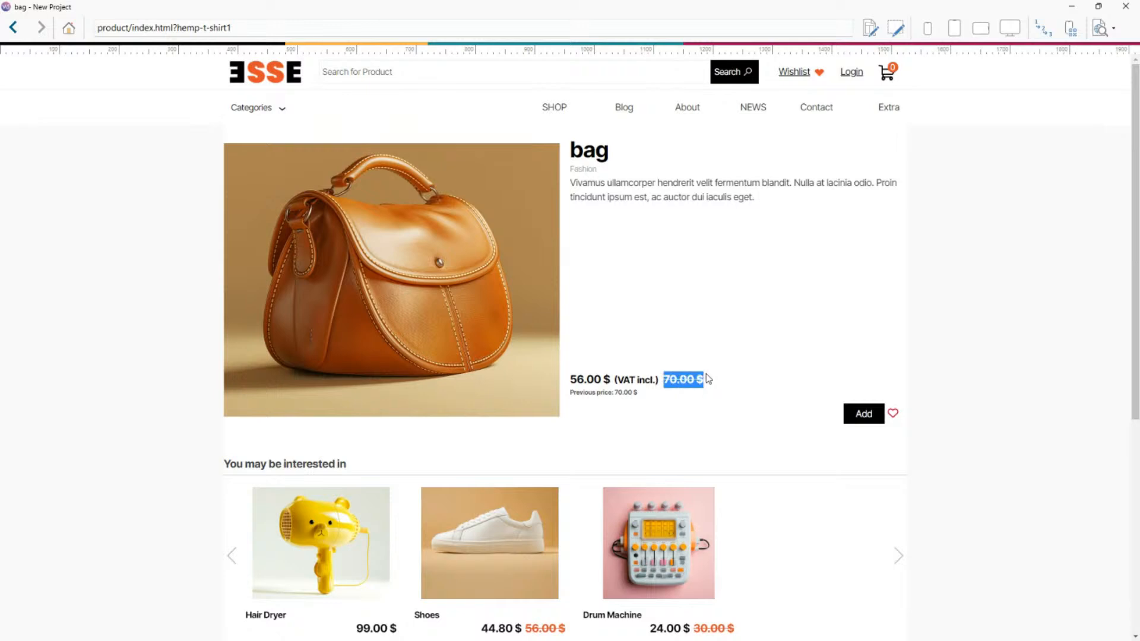
{"action": "left_click", "coordinate": [709, 383]}
{"action": "left_click_drag", "start_coordinate": [569, 380], "coordinate": [612, 378]}
{"action": "left_click", "coordinate": [579, 378]}
{"action": "left_click", "coordinate": [612, 378]}
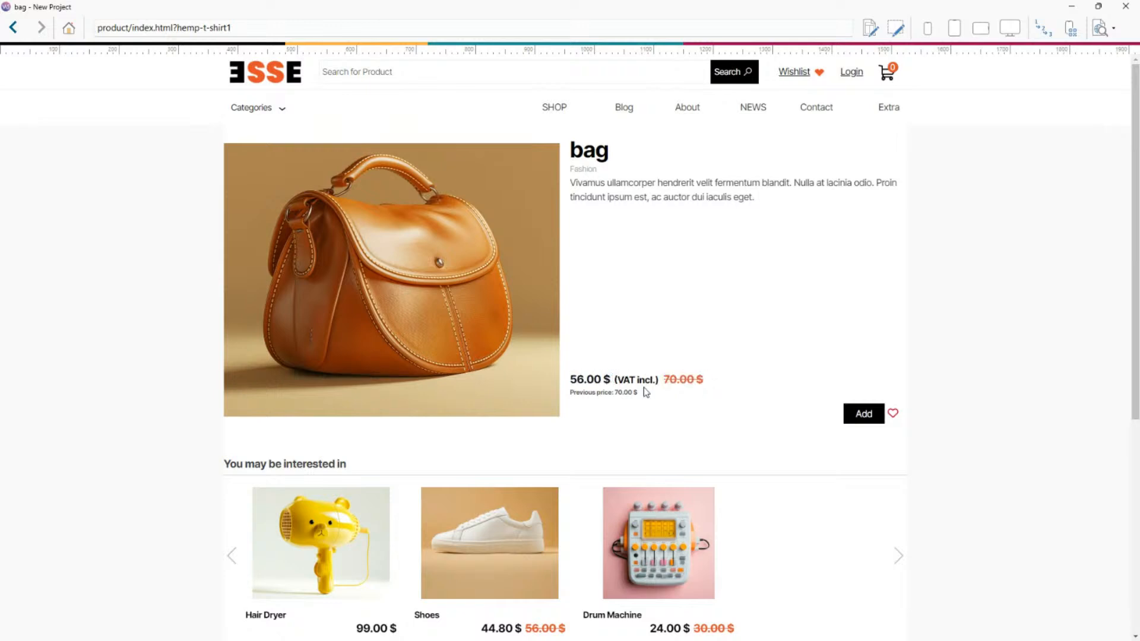
{"action": "left_click", "coordinate": [580, 395]}
{"action": "left_click_drag", "start_coordinate": [615, 392], "coordinate": [627, 392]}
{"action": "left_click", "coordinate": [1117, 8]}
Set the Show Lowest Price value in the bag product's discount settings to 90.00.
{"action": "double_click", "coordinate": [224, 276]}
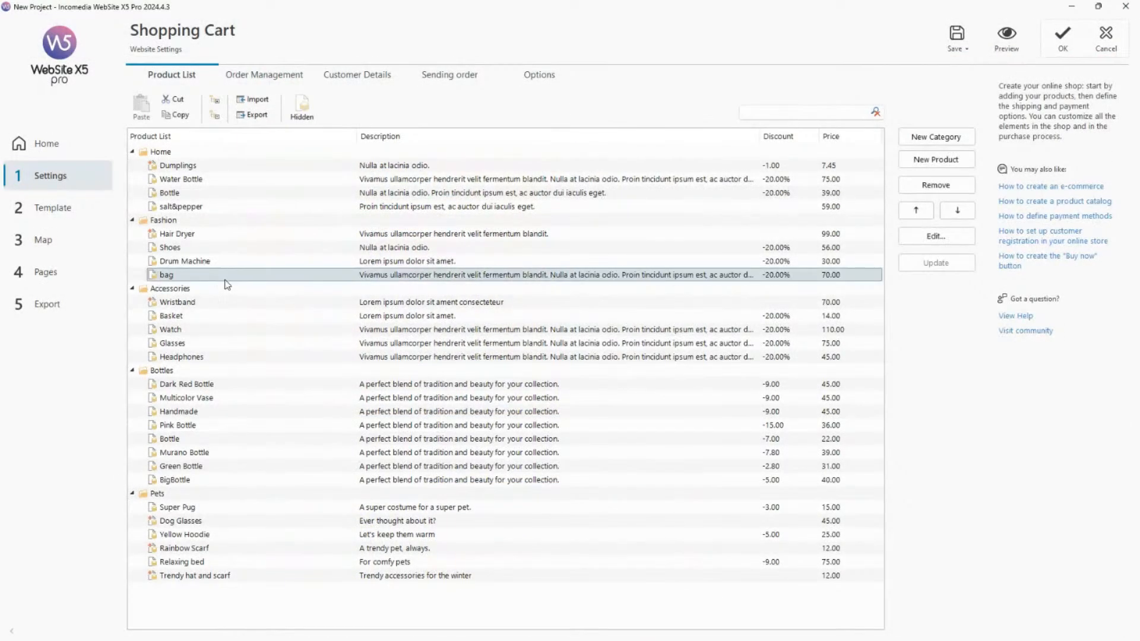
{"action": "left_click", "coordinate": [344, 253]}
{"action": "left_click", "coordinate": [359, 228]}
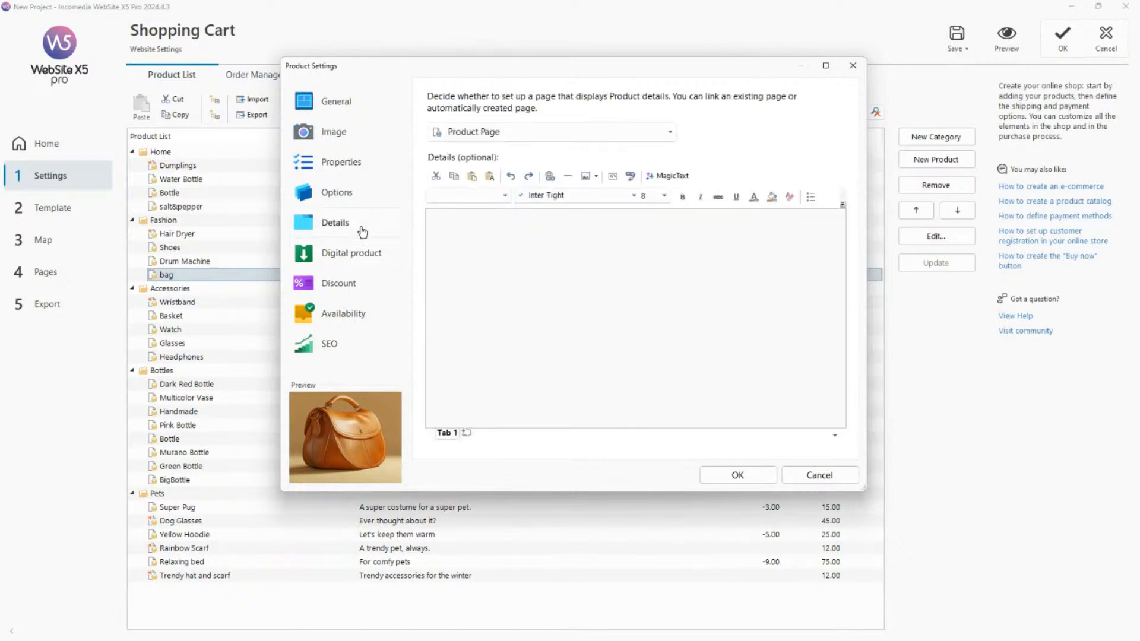
{"action": "left_click", "coordinate": [351, 278]}
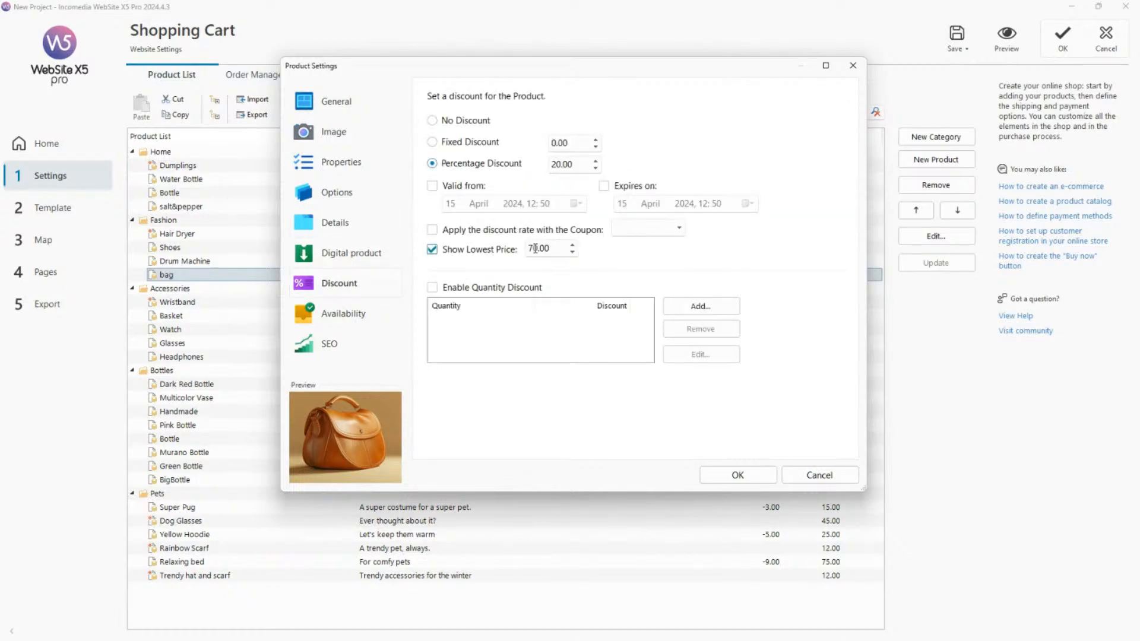
{"action": "left_click_drag", "start_coordinate": [534, 248], "coordinate": [512, 251]}
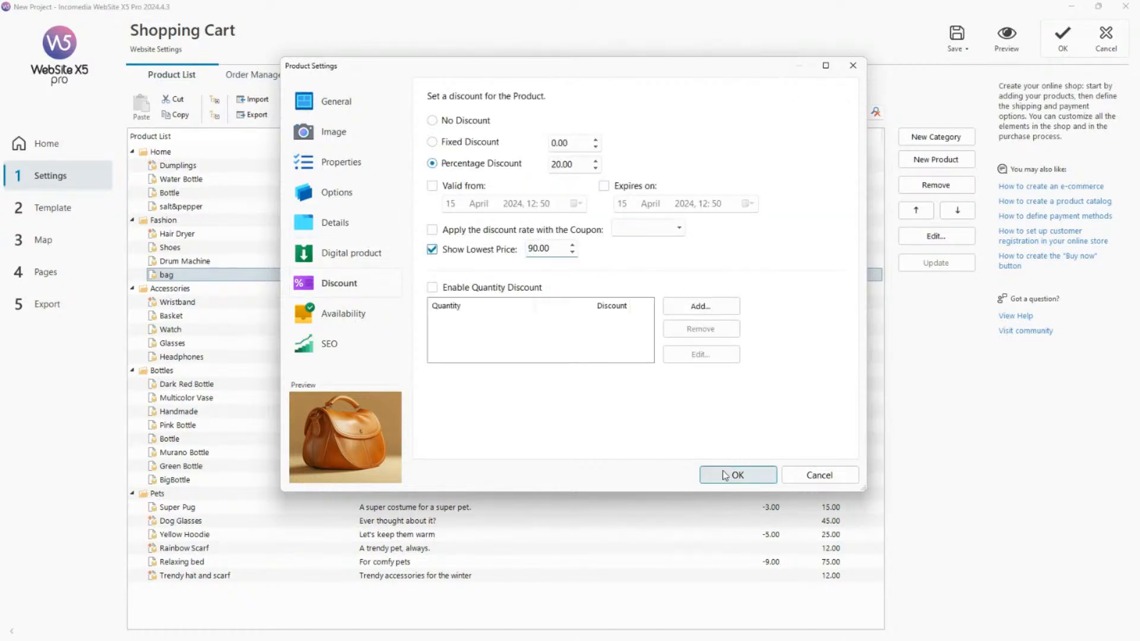
{"action": "left_click", "coordinate": [733, 473]}
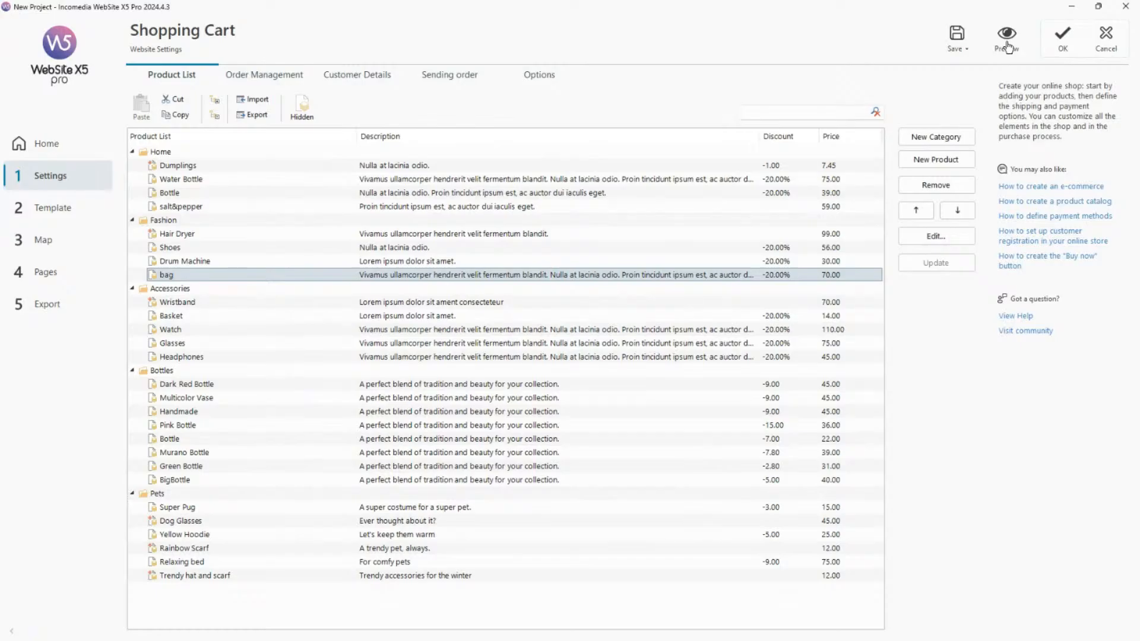
Preview the bag's product page again, compare its previous price with the original and discounted ones, and close the preview.
{"action": "left_click", "coordinate": [1008, 48]}
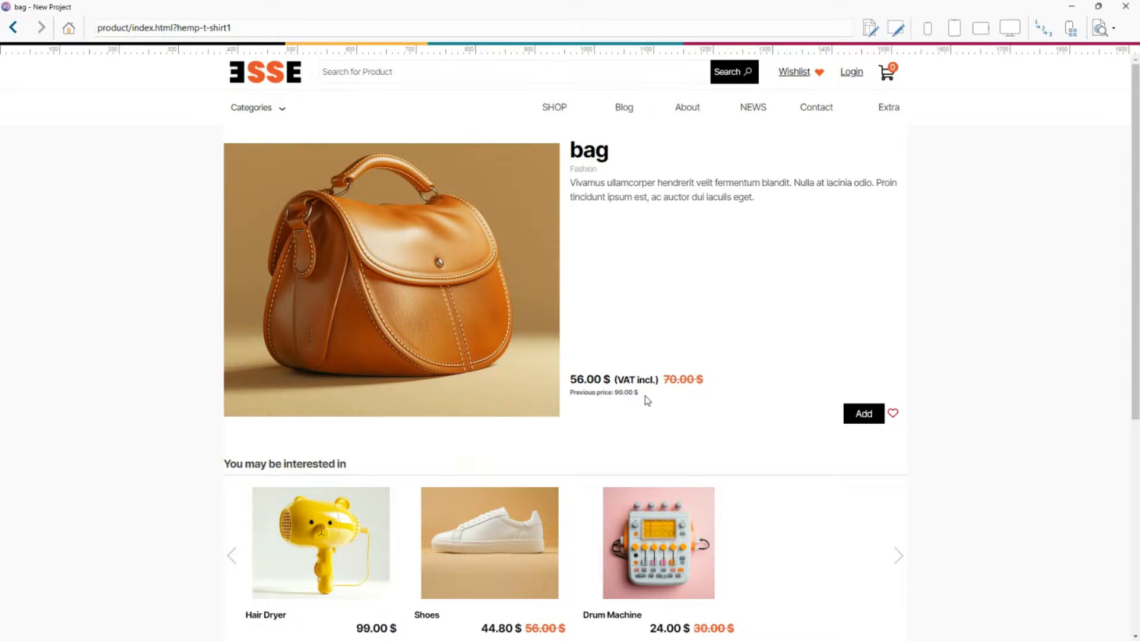
{"action": "left_click_drag", "start_coordinate": [663, 379], "coordinate": [725, 388]}
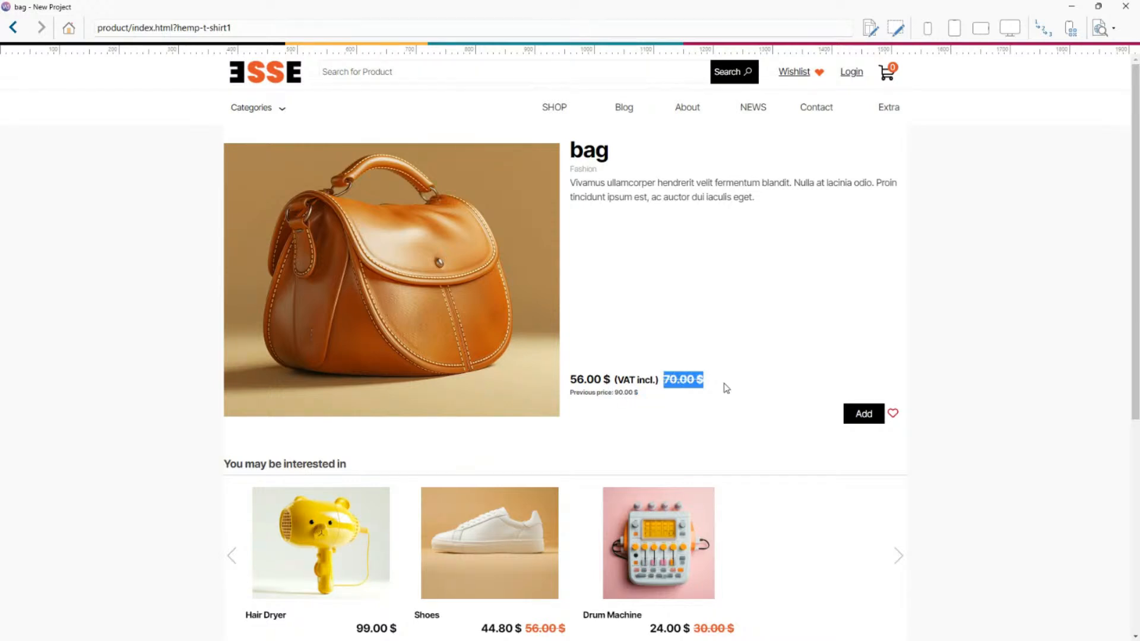
{"action": "left_click", "coordinate": [724, 387]}
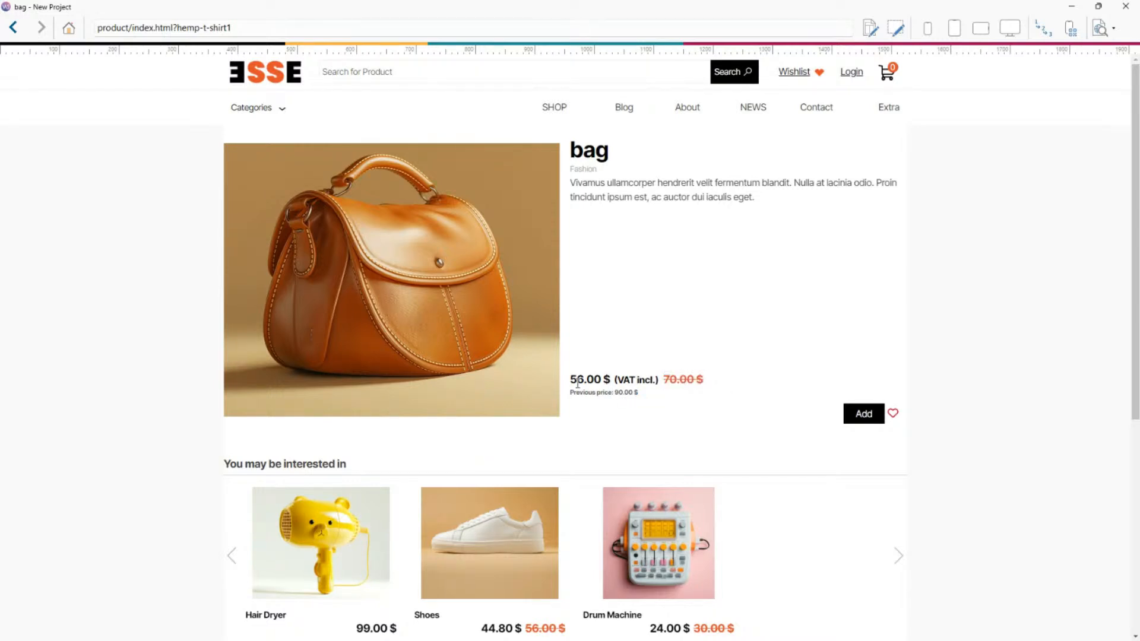
{"action": "left_click_drag", "start_coordinate": [569, 380], "coordinate": [606, 379]}
{"action": "scroll", "coordinate": [681, 317], "scroll_direction": "down", "scroll_amount": 1}
{"action": "scroll", "coordinate": [682, 309], "scroll_direction": "up", "scroll_amount": 1}
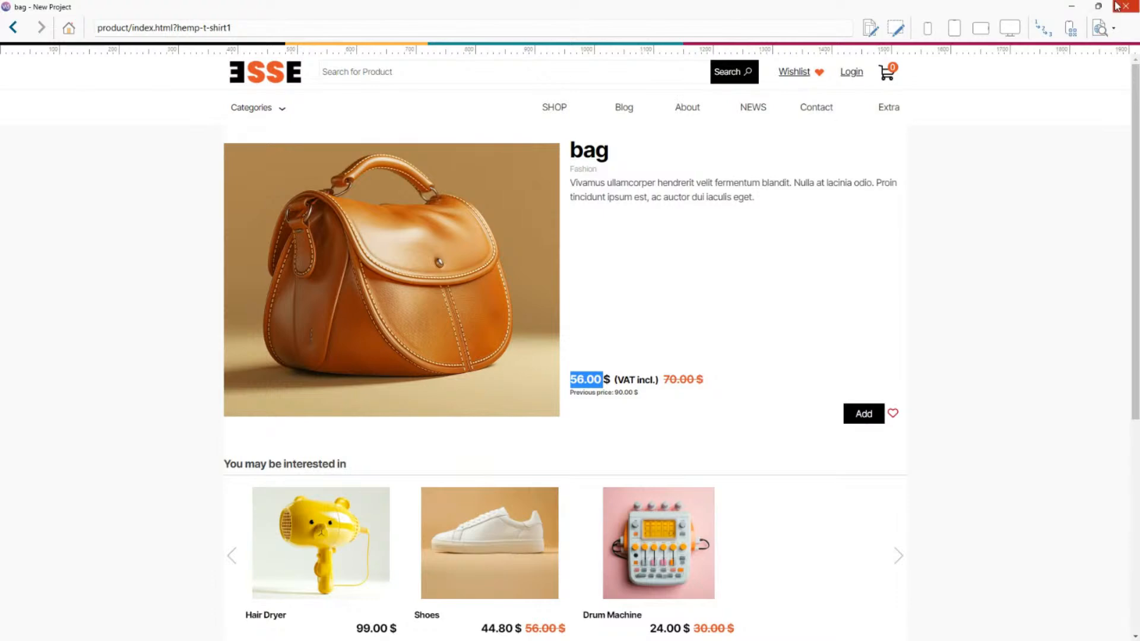
{"action": "left_click", "coordinate": [1119, 6]}
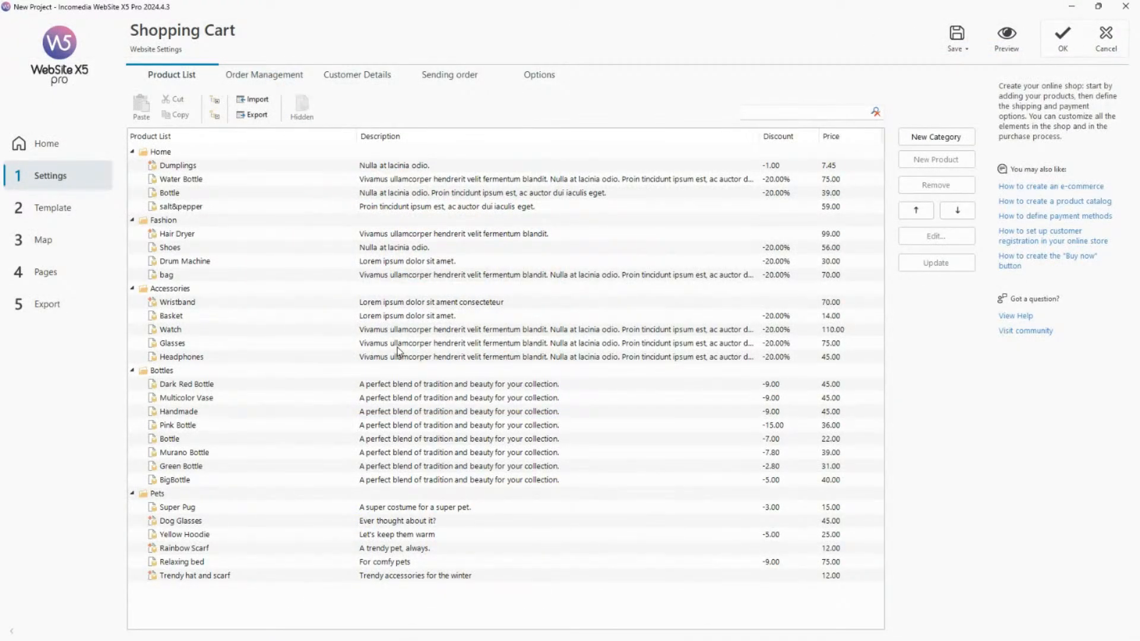
Open the Home Page for editing, select its Top Rated Products heading, preview the page and close the preview.
{"action": "left_click", "coordinate": [47, 272]}
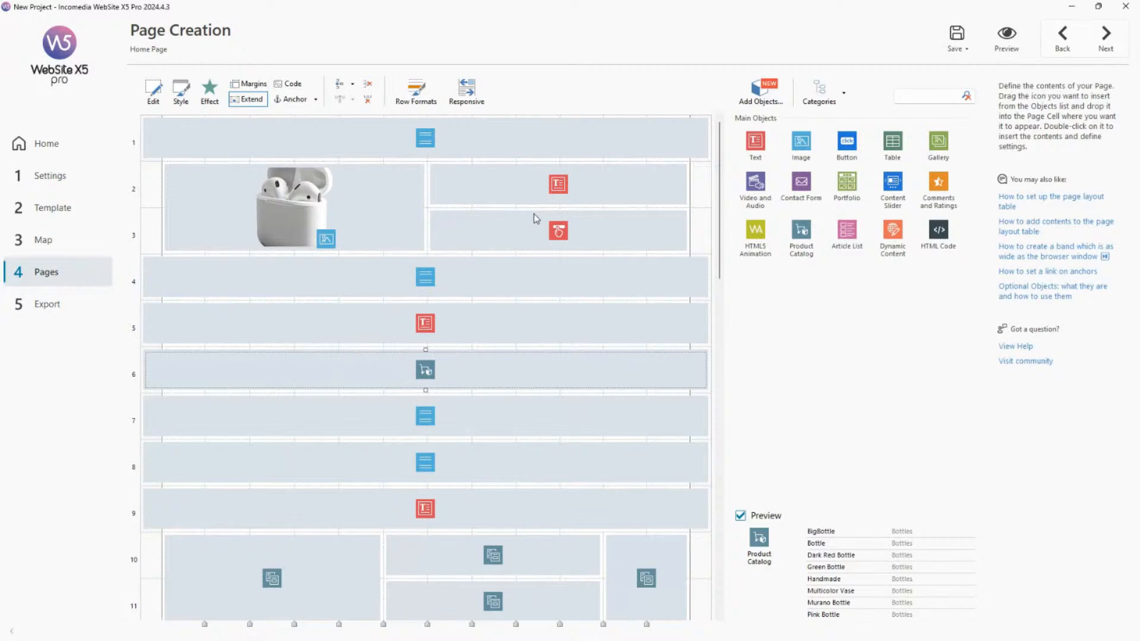
{"action": "left_click", "coordinate": [74, 248]}
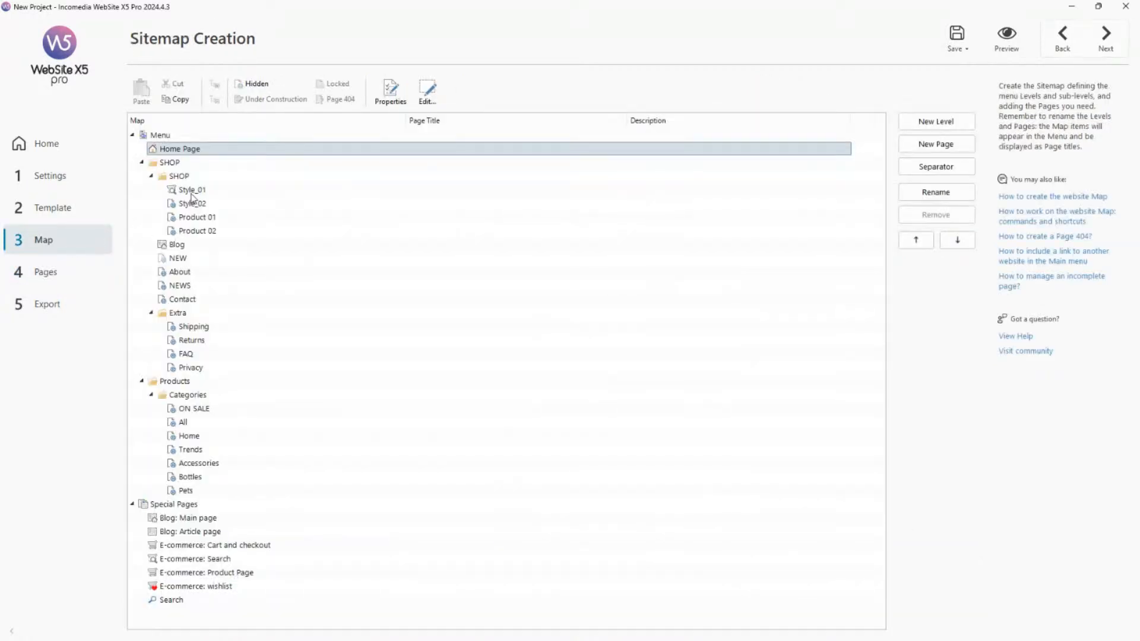
{"action": "double_click", "coordinate": [221, 156]}
{"action": "left_click", "coordinate": [440, 312]}
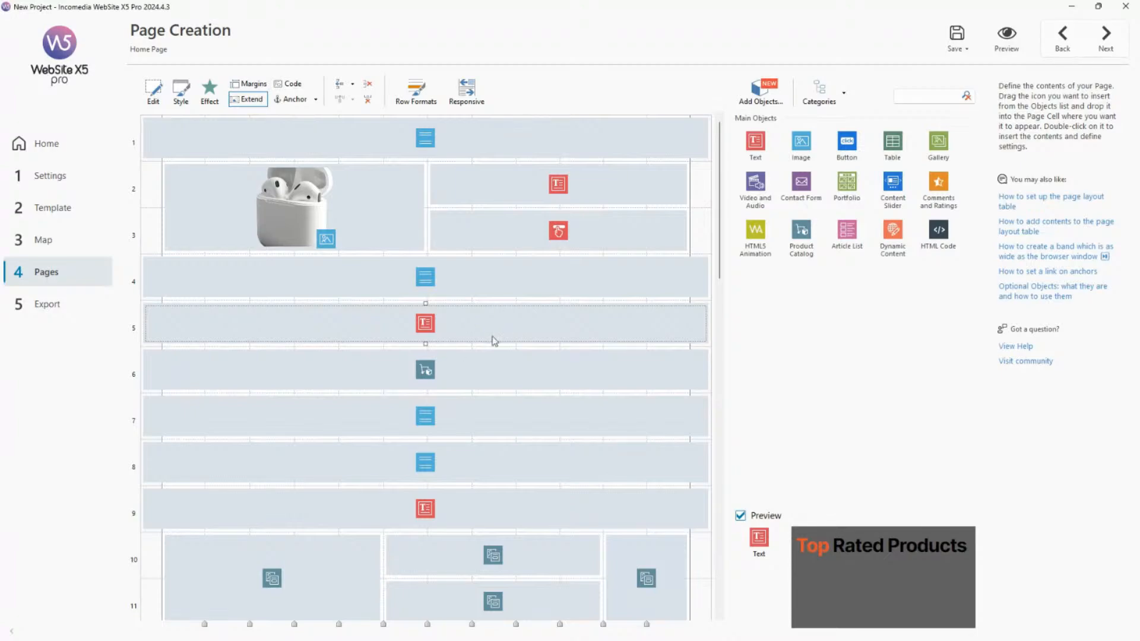
{"action": "left_click", "coordinate": [1005, 37]}
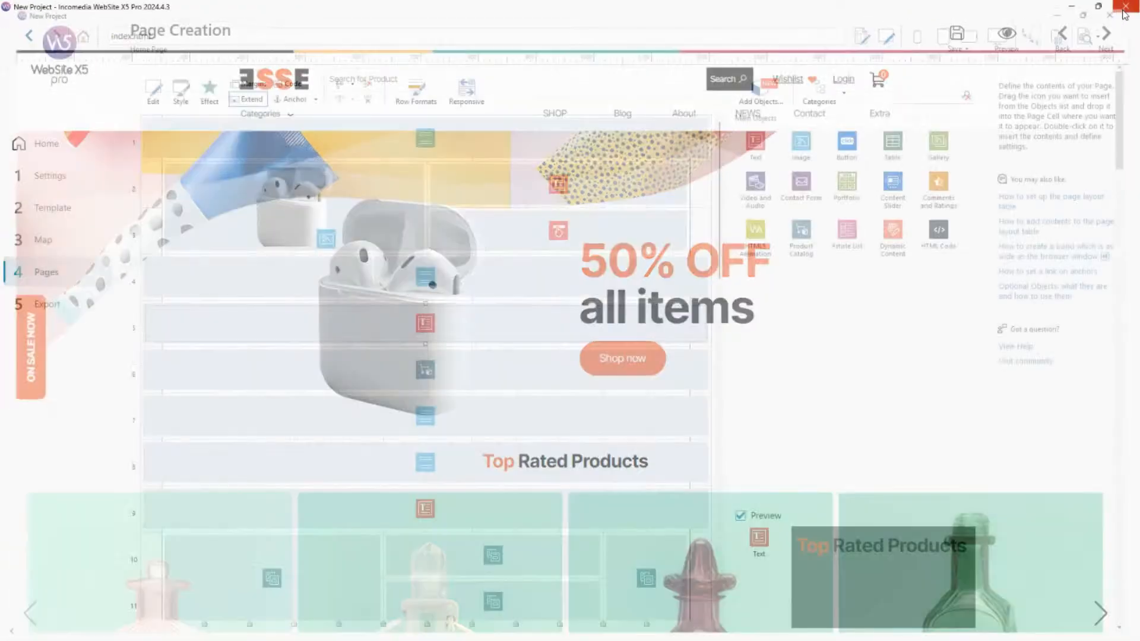
{"action": "left_click", "coordinate": [1125, 6]}
Return to the sitemap and open the ON SALE page under Categories to examine its layout.
{"action": "left_click", "coordinate": [69, 238]}
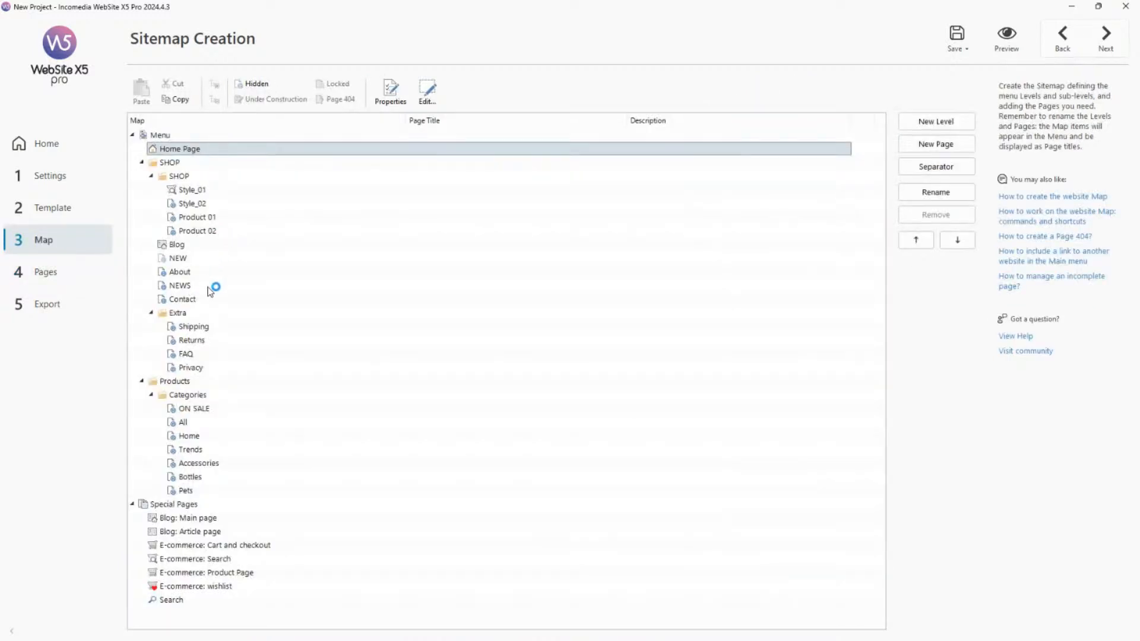
{"action": "left_click", "coordinate": [210, 291]}
{"action": "double_click", "coordinate": [204, 409]}
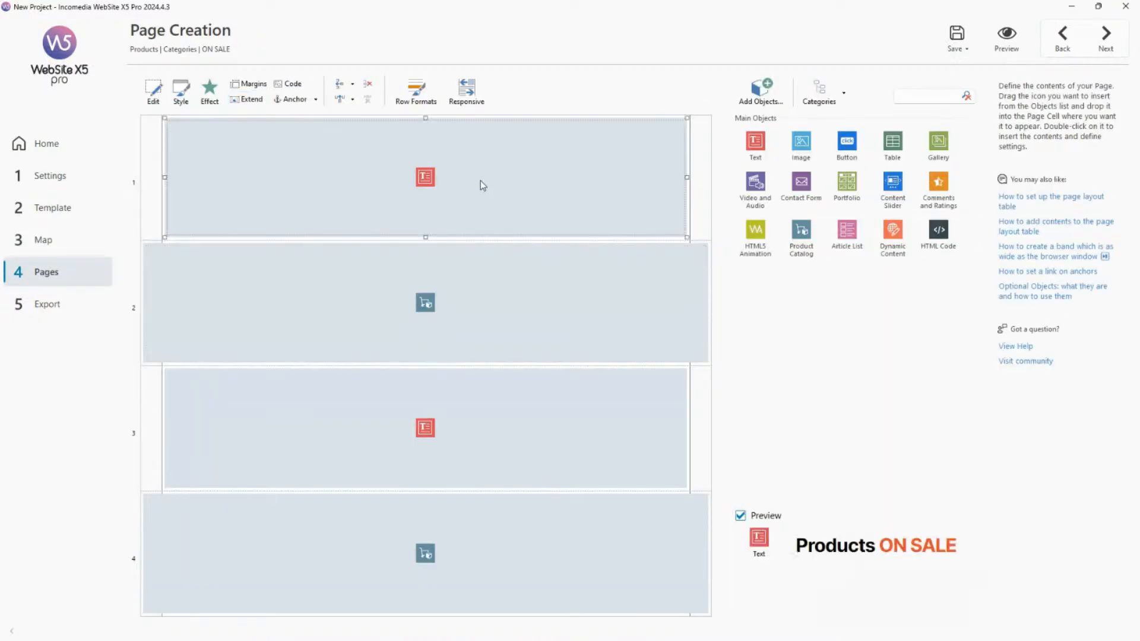
Open the NEWS page from the sitemap, preview its heading and article list, and close the preview.
{"action": "left_click", "coordinate": [58, 247]}
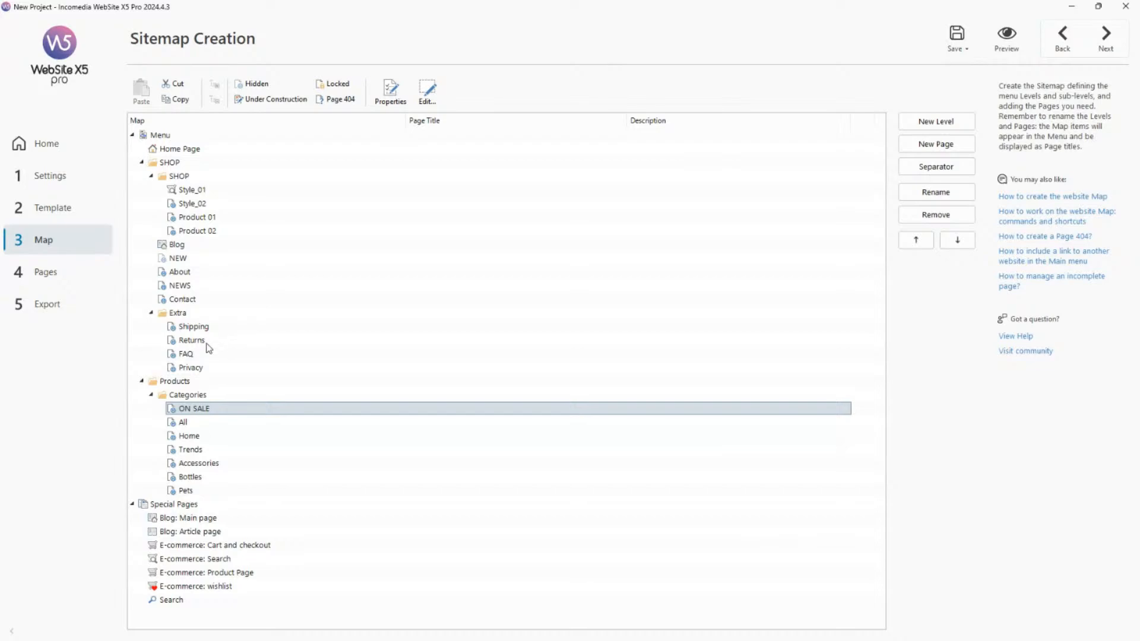
{"action": "double_click", "coordinate": [214, 288]}
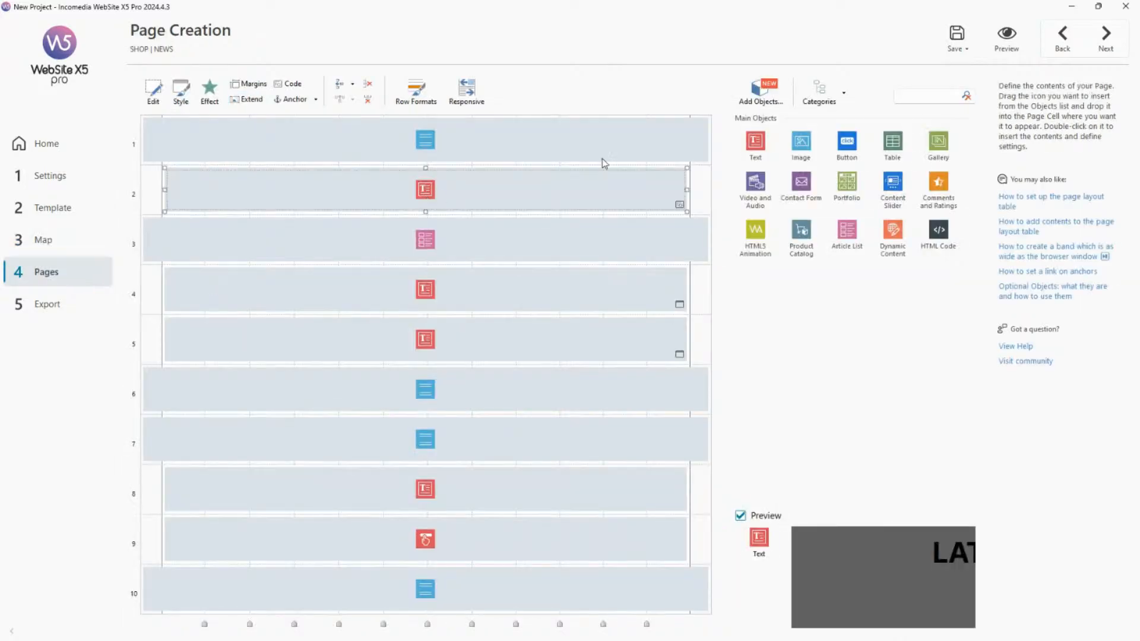
{"action": "left_click", "coordinate": [1007, 37]}
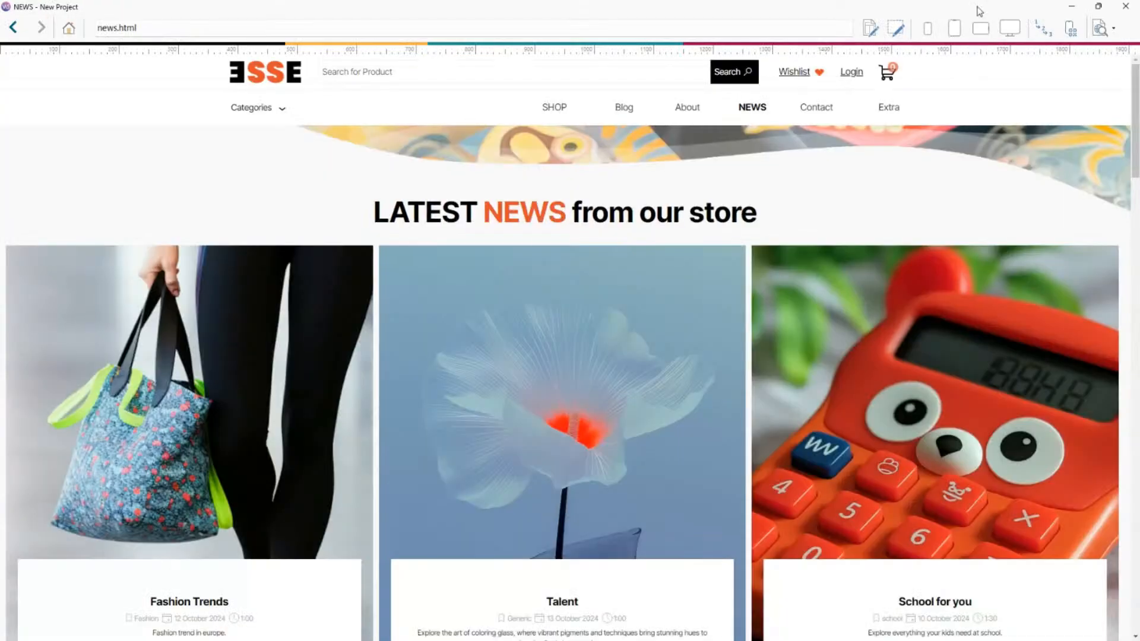
{"action": "left_click", "coordinate": [1125, 6]}
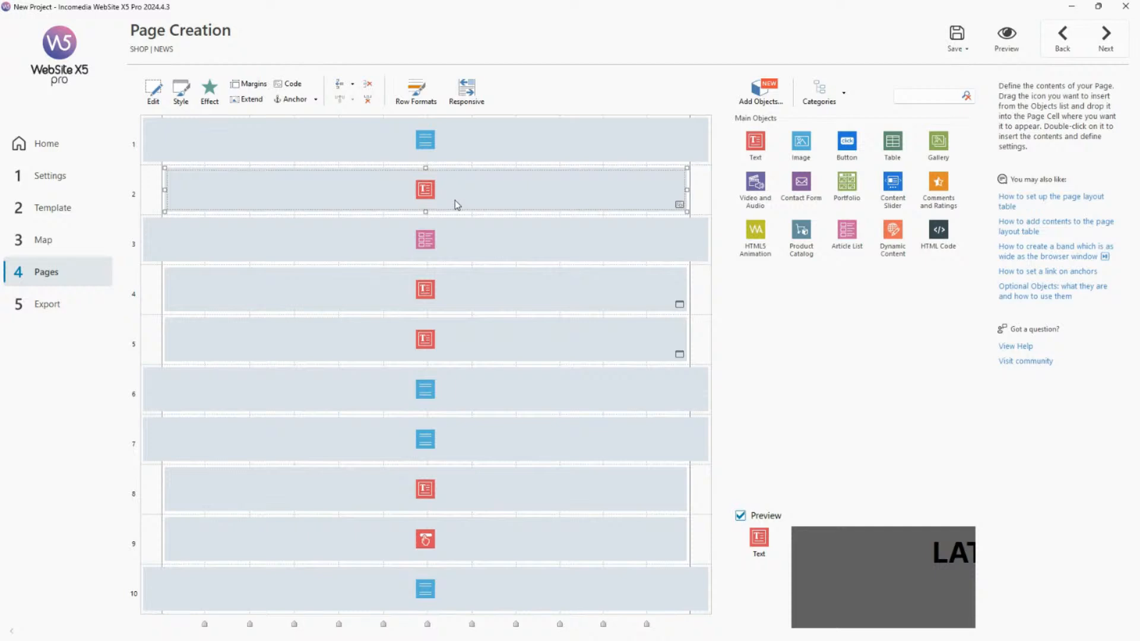
Open the CSS code editor for the NEWS page's heading text object and examine its empty rule and Object ID.
{"action": "left_click", "coordinate": [290, 84]}
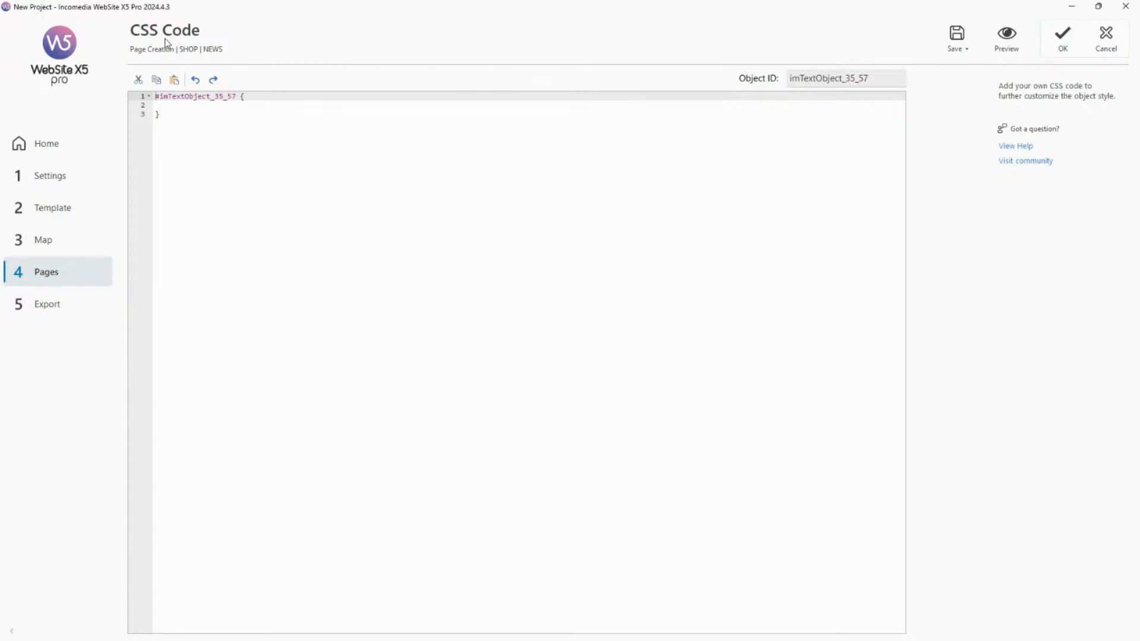
{"action": "left_click", "coordinate": [266, 110]}
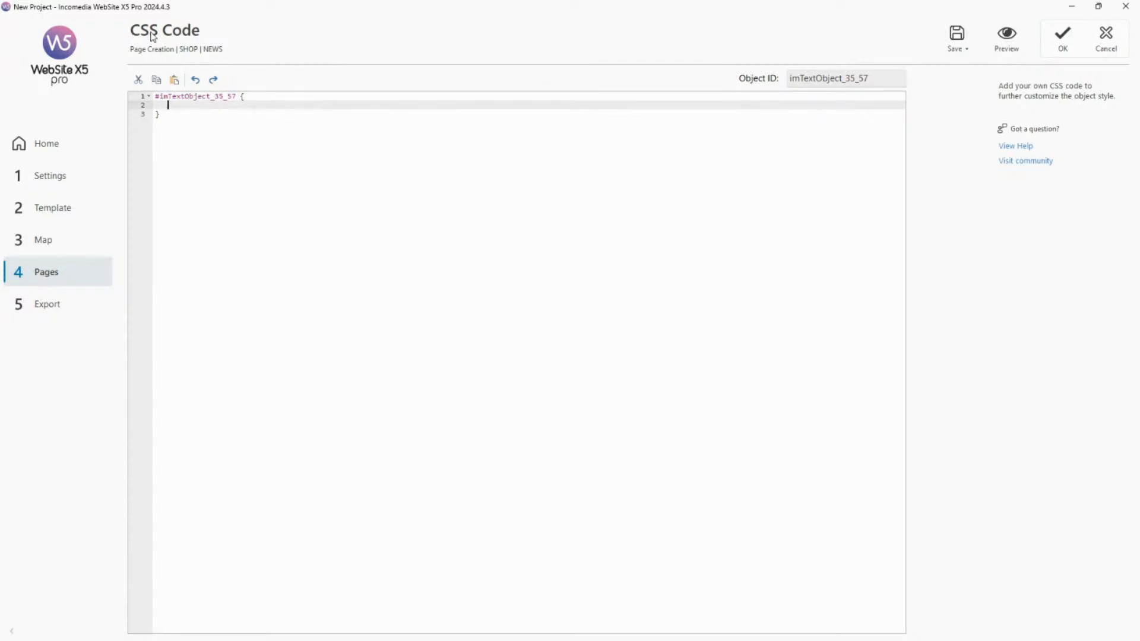
{"action": "left_click", "coordinate": [174, 116]}
{"action": "key", "text": "ctrl+a"}
{"action": "left_click", "coordinate": [256, 129]}
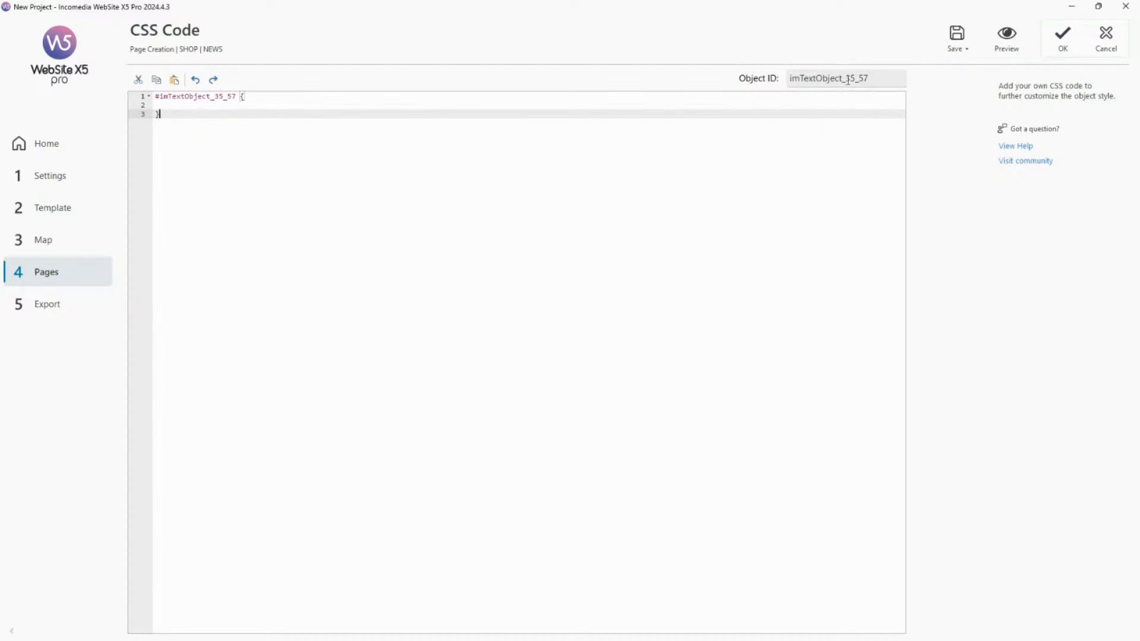
{"action": "left_click_drag", "start_coordinate": [879, 79], "coordinate": [786, 73]}
{"action": "left_click", "coordinate": [746, 113]}
{"action": "left_click", "coordinate": [736, 106]}
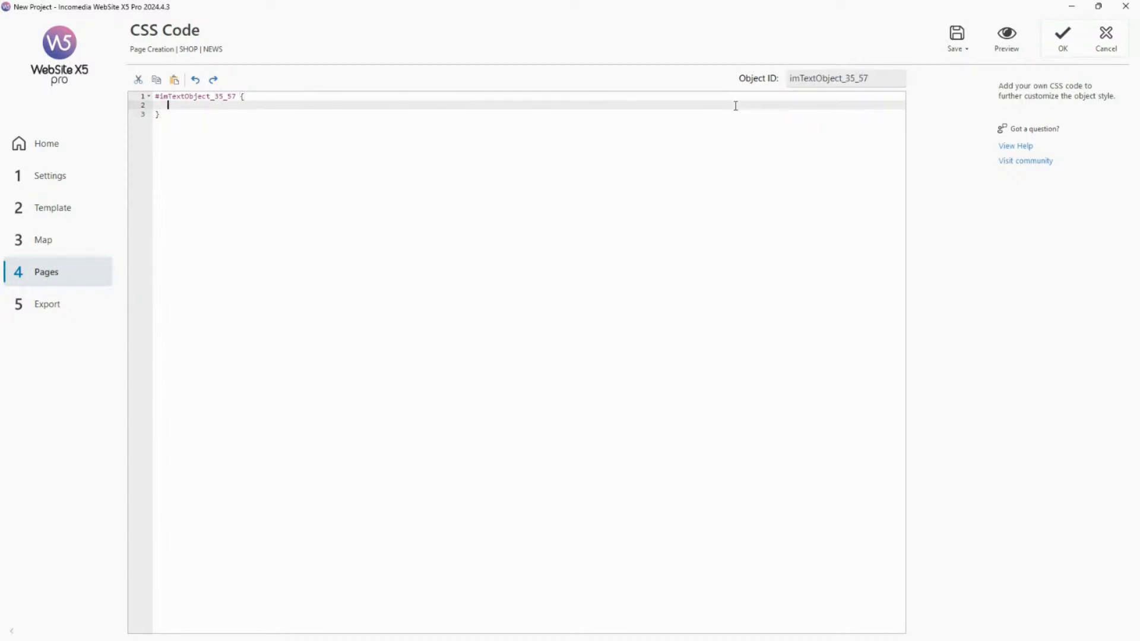
{"action": "left_click_drag", "start_coordinate": [881, 78], "coordinate": [790, 79]}
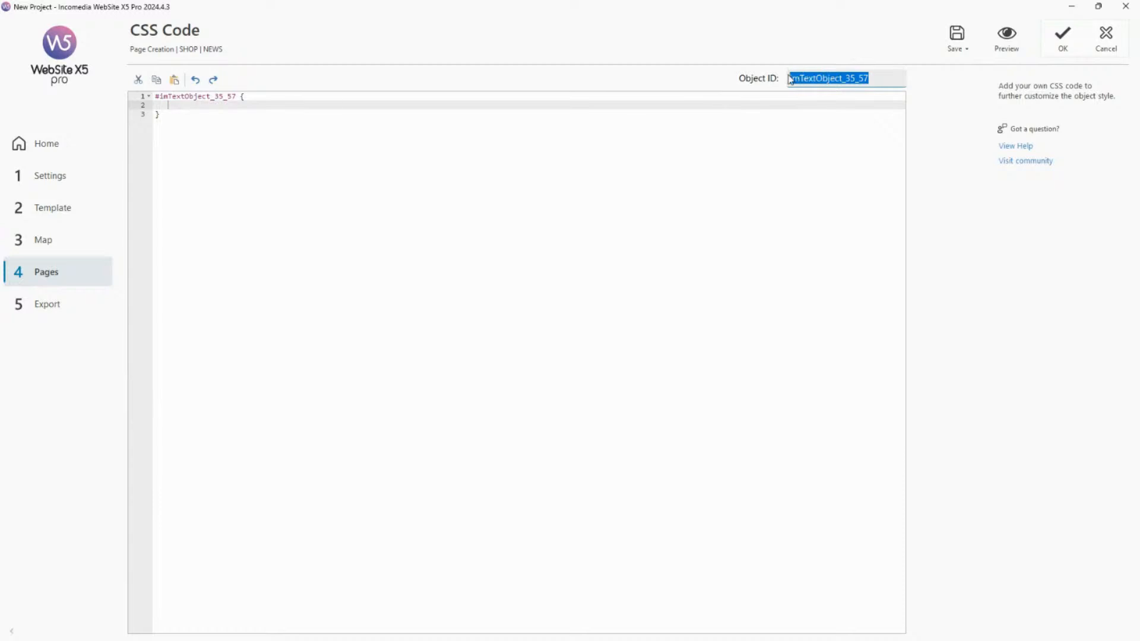
Add the declaration text-decoration:underline; inside the heading object's CSS rule.
{"action": "left_click", "coordinate": [777, 103]}
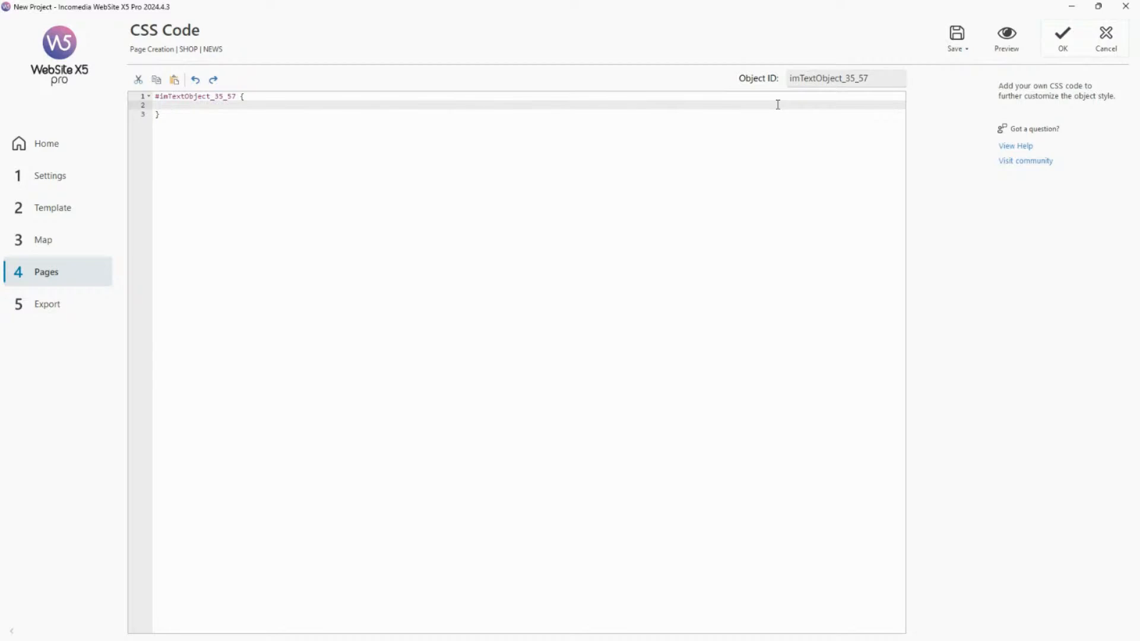
{"action": "type", "text": "text-decoration:underline;"}
{"action": "left_click", "coordinate": [777, 113]}
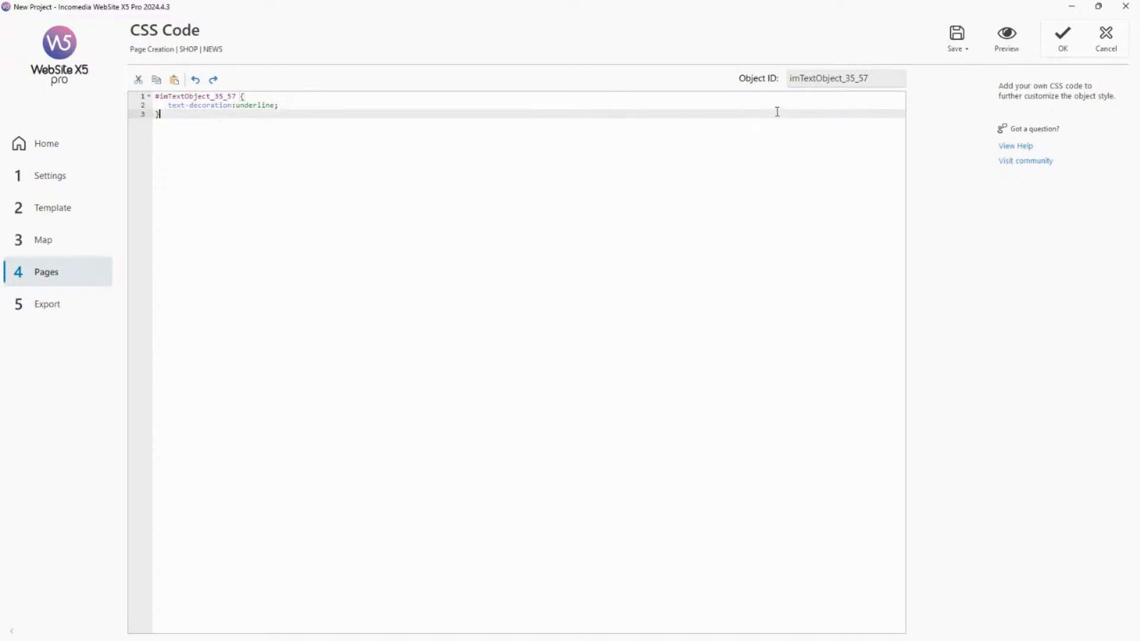
Preview the NEWS page to check the heading's underline, close the preview, and apply the custom CSS code.
{"action": "left_click", "coordinate": [1017, 47]}
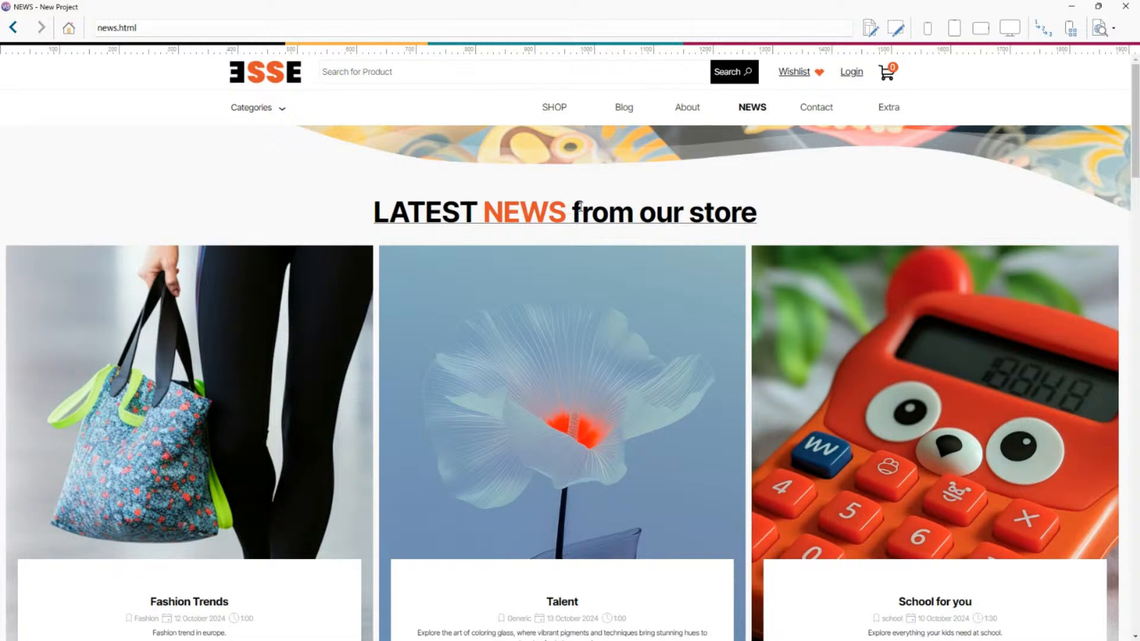
{"action": "left_click", "coordinate": [1122, 6]}
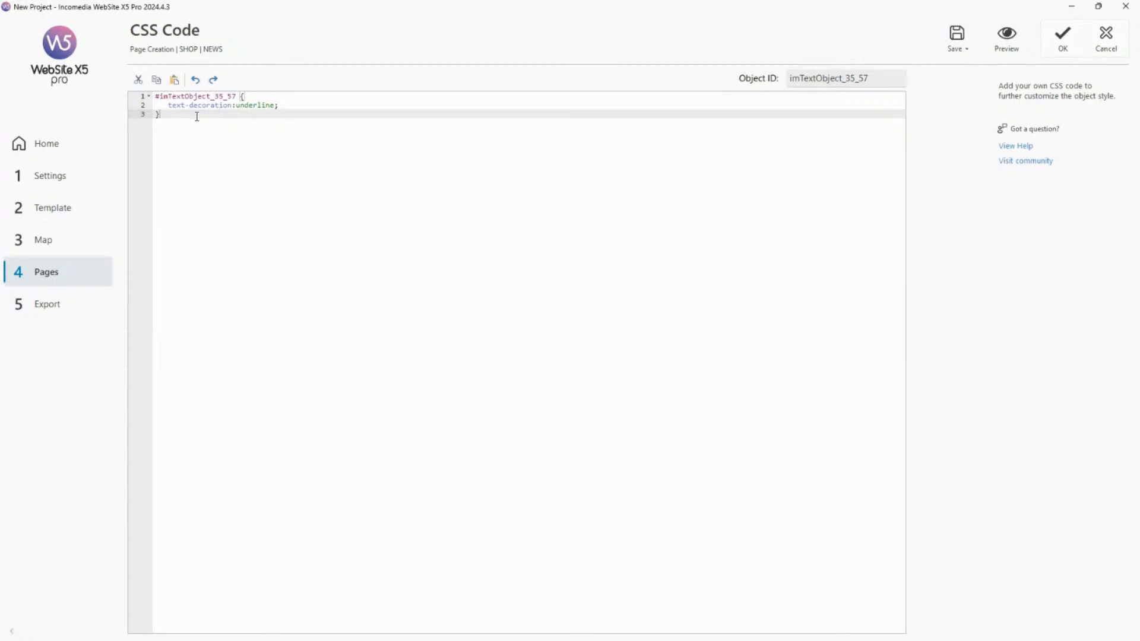
{"action": "left_click_drag", "start_coordinate": [162, 115], "coordinate": [155, 104]}
{"action": "left_click", "coordinate": [250, 131]}
{"action": "left_click", "coordinate": [288, 106]}
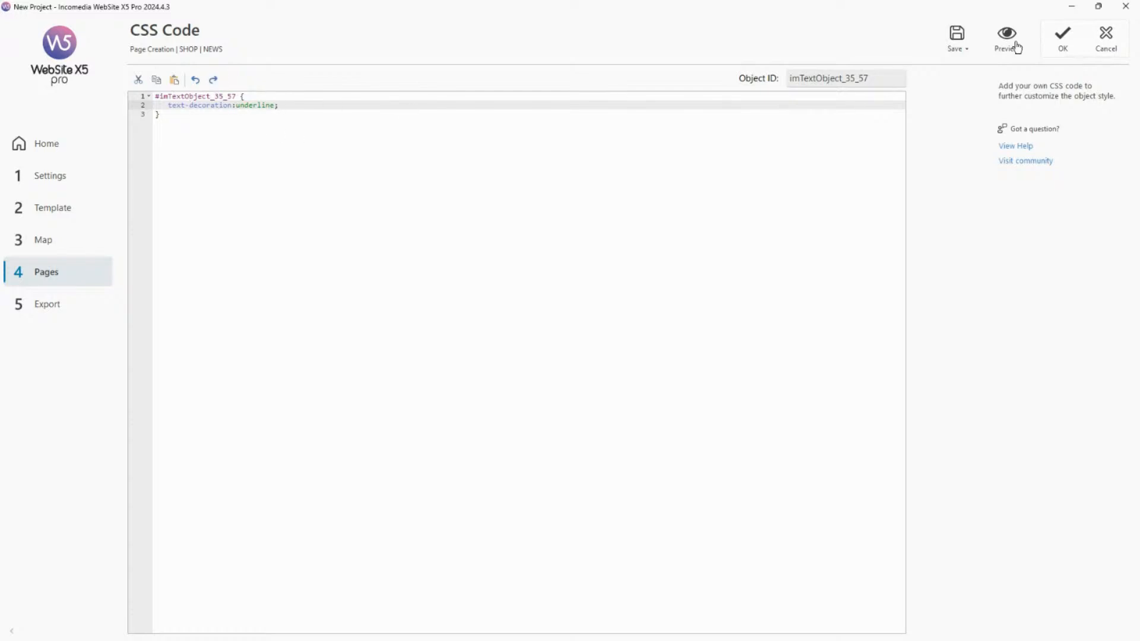
{"action": "left_click", "coordinate": [1062, 42]}
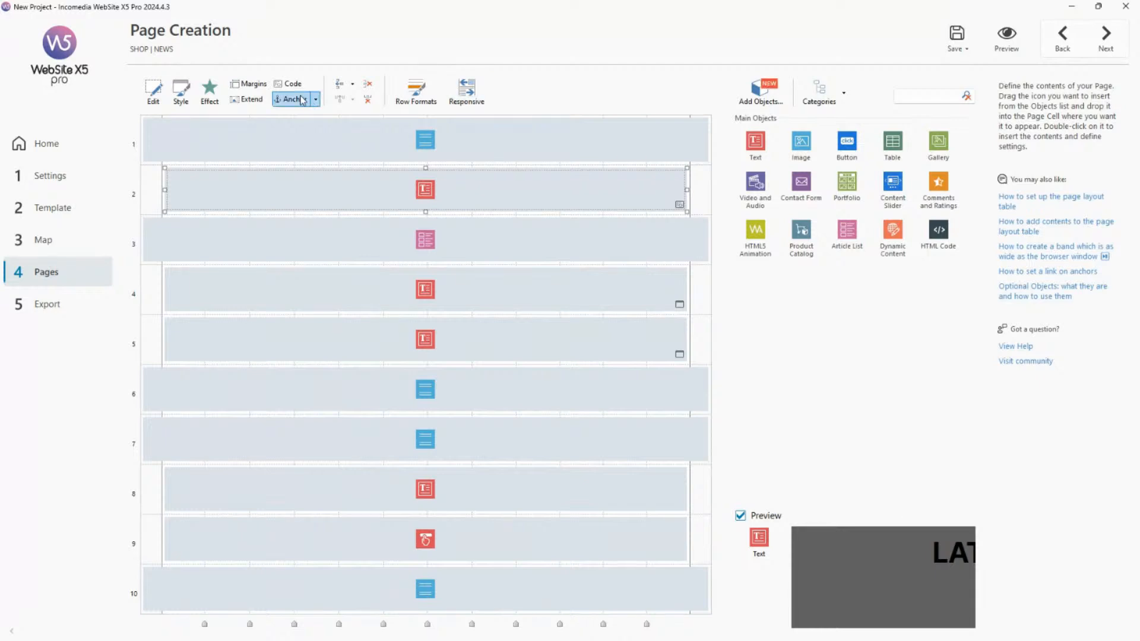
Examine the NEWS page's Expert properties for custom code, cancel without changes, and return to the page's layout.
{"action": "left_click", "coordinate": [80, 237]}
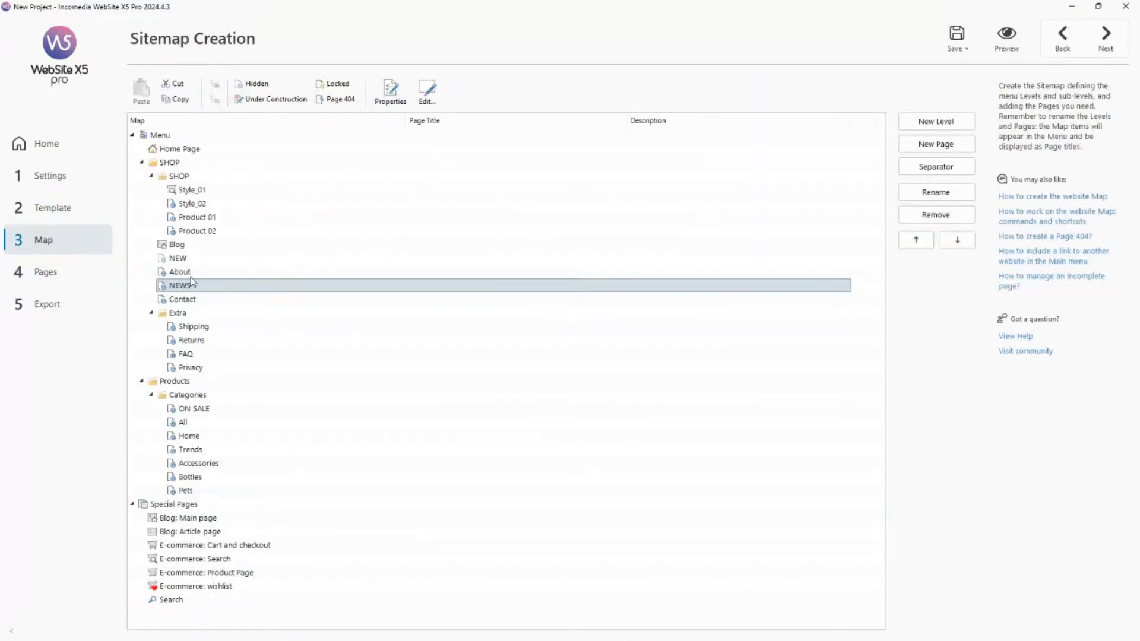
{"action": "left_click", "coordinate": [383, 88]}
{"action": "left_click", "coordinate": [358, 78]}
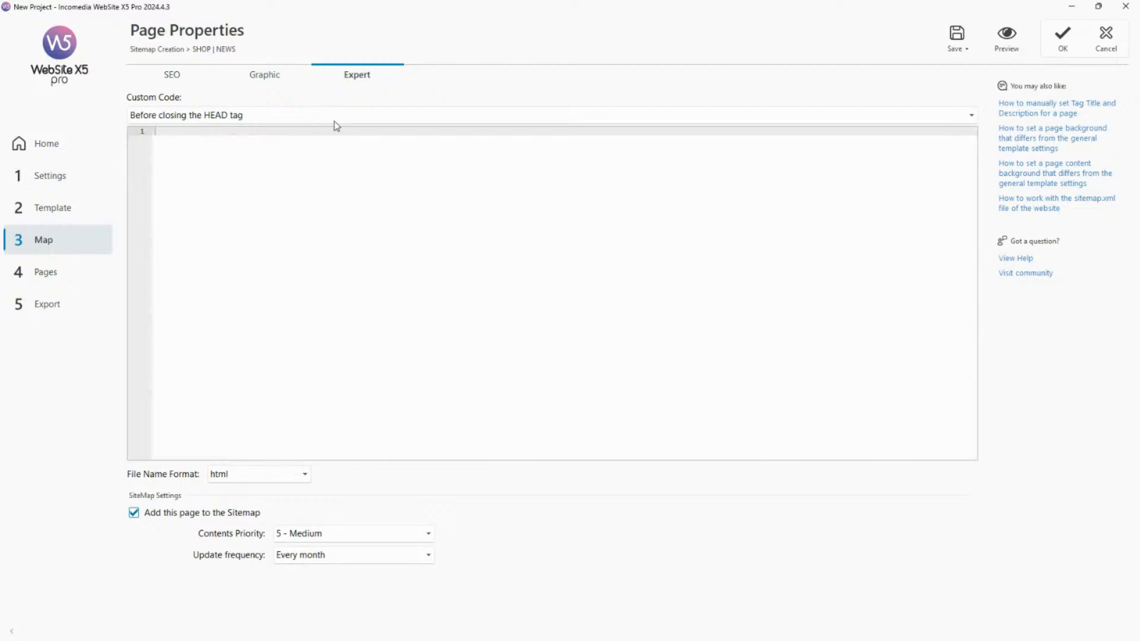
{"action": "left_click", "coordinate": [1107, 52]}
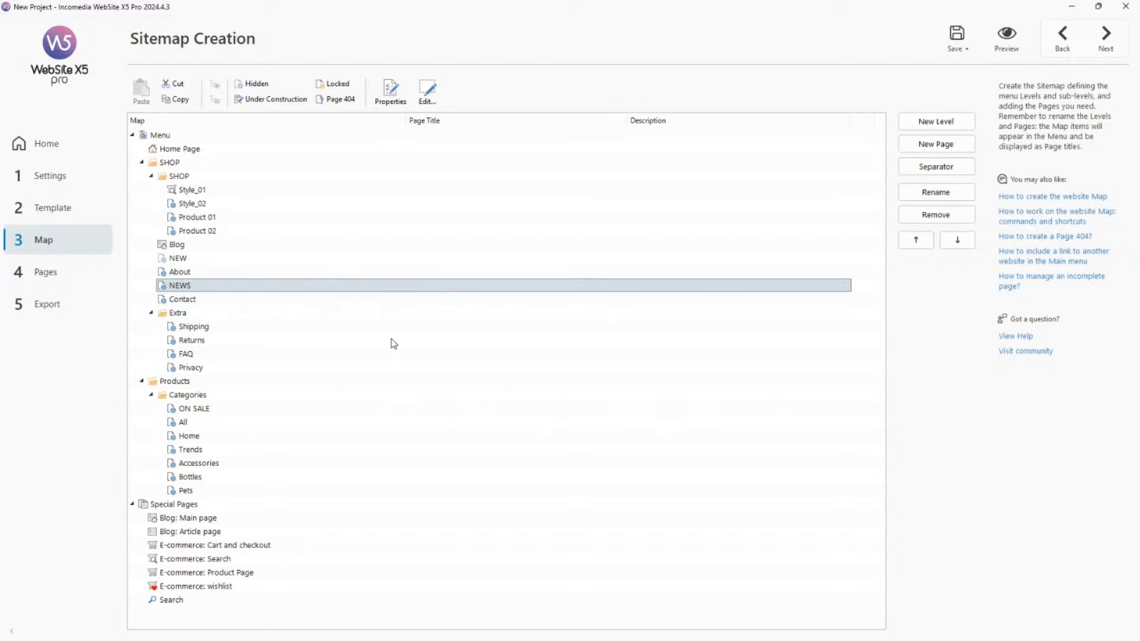
{"action": "left_click", "coordinate": [44, 273]}
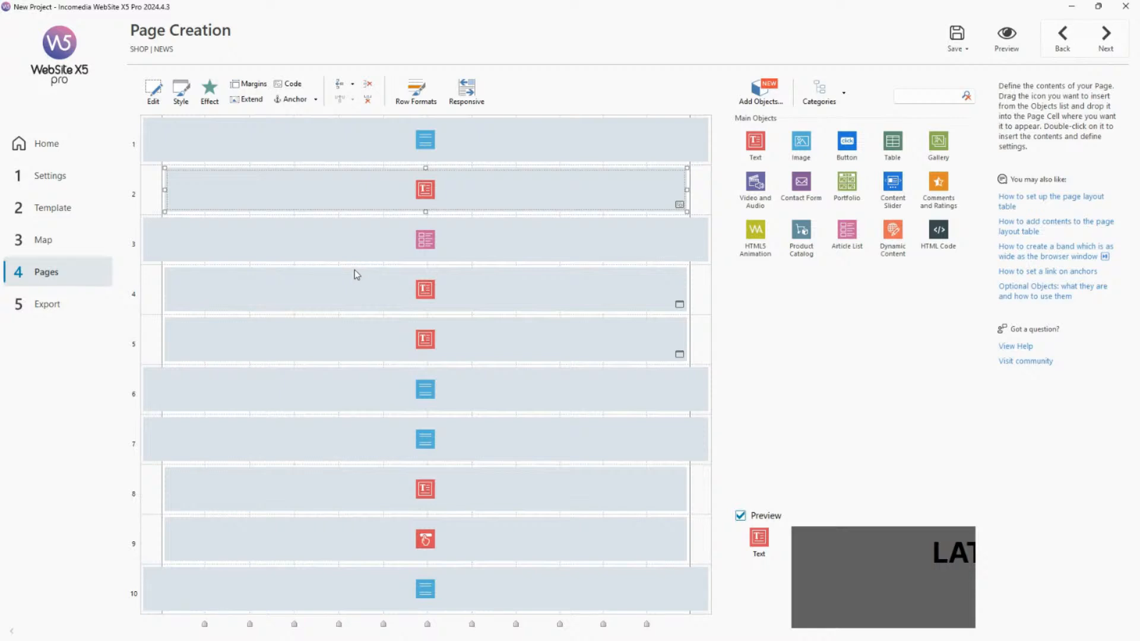